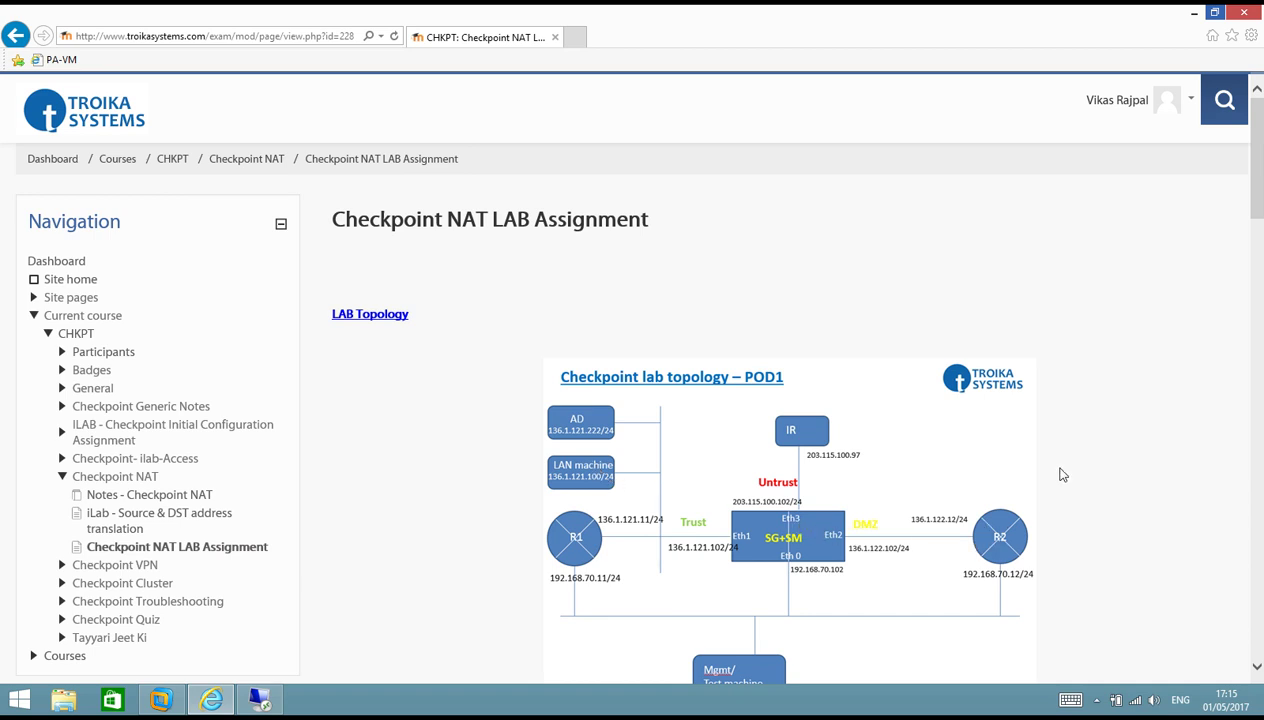
Scroll past the topology diagram and IP Schema table down to the NAT LAB Assignment section.
scroll(1087, 472, down, 1)
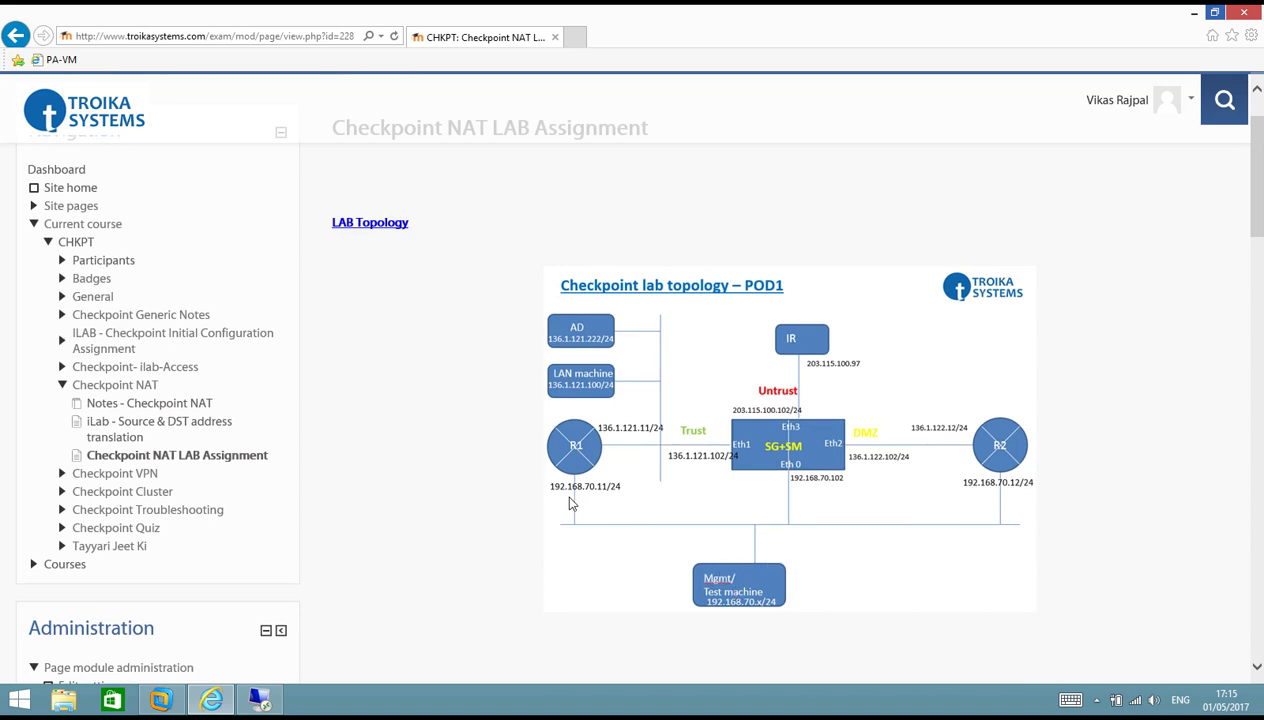
scroll(570, 497, down, 5)
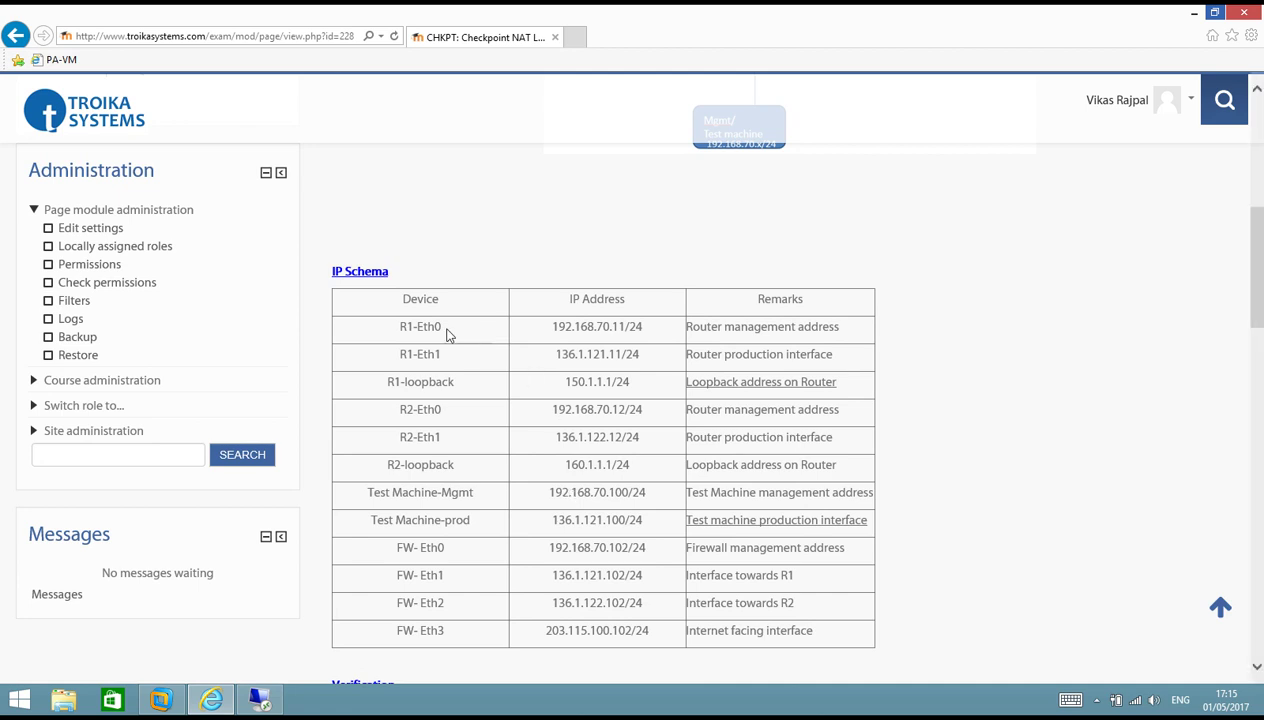
scroll(999, 437, down, 3)
Scroll to the Task 1 and Task 2 objectives and highlight the 136.1.121.0/24 subnet.
scroll(985, 427, down, 2)
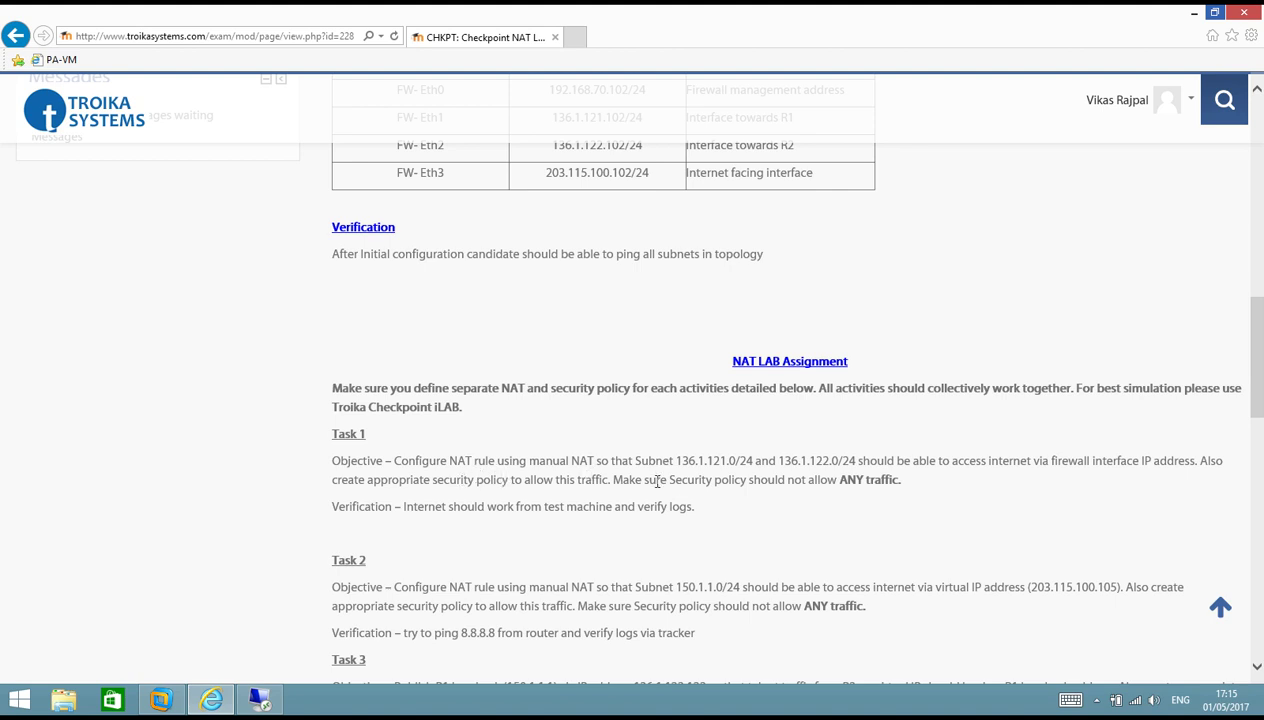
drag(676, 461, 861, 481)
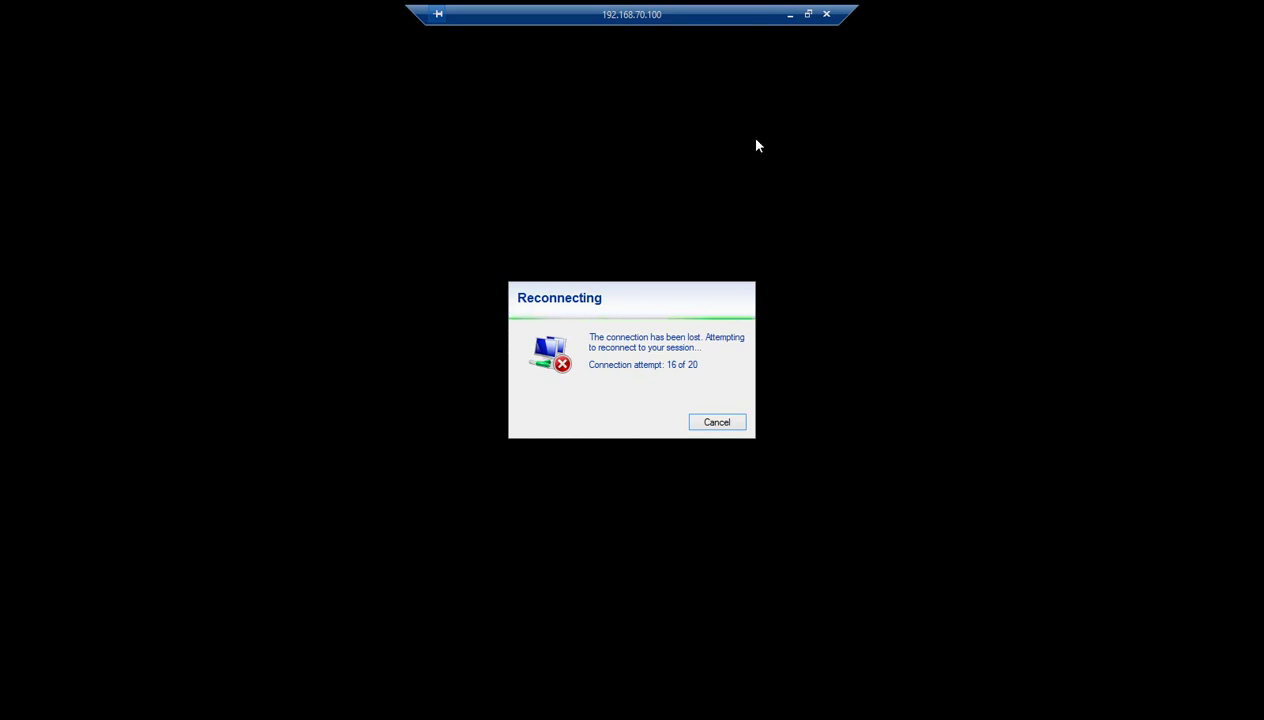
Reconnect the admin profile in Array SSL VPN and restore the Remote Desktop session.
click(786, 15)
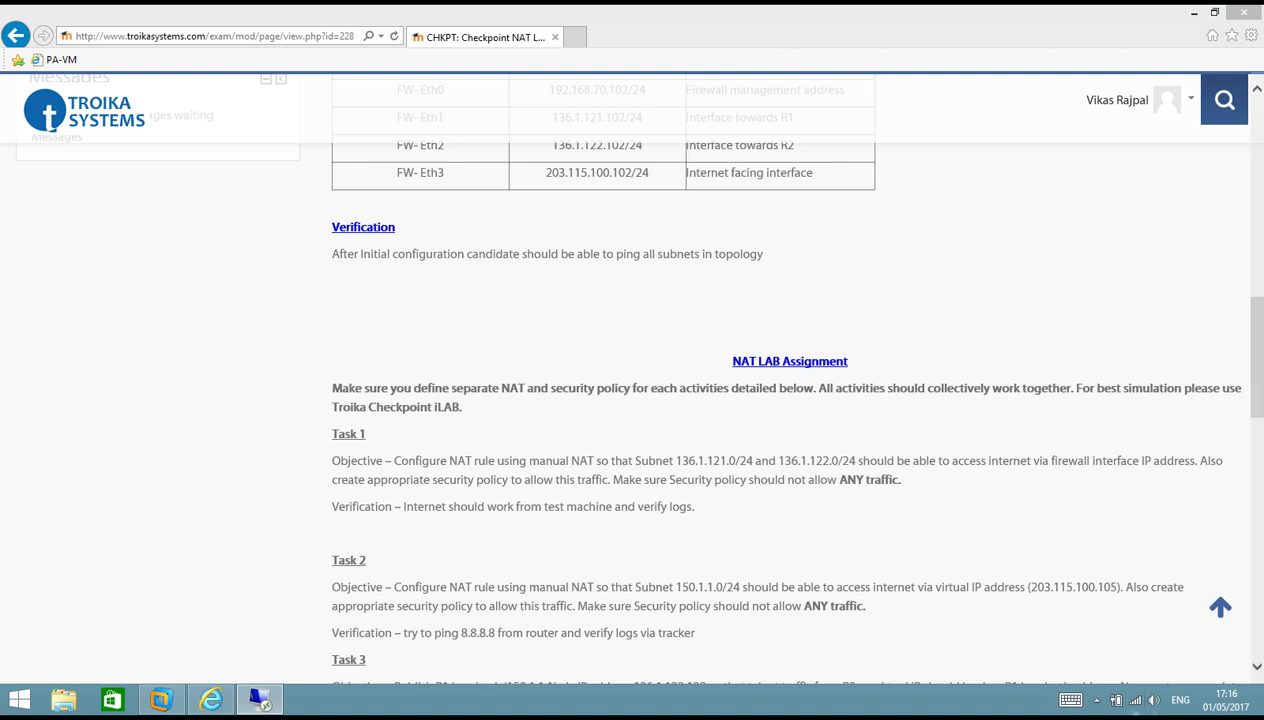
click(1096, 700)
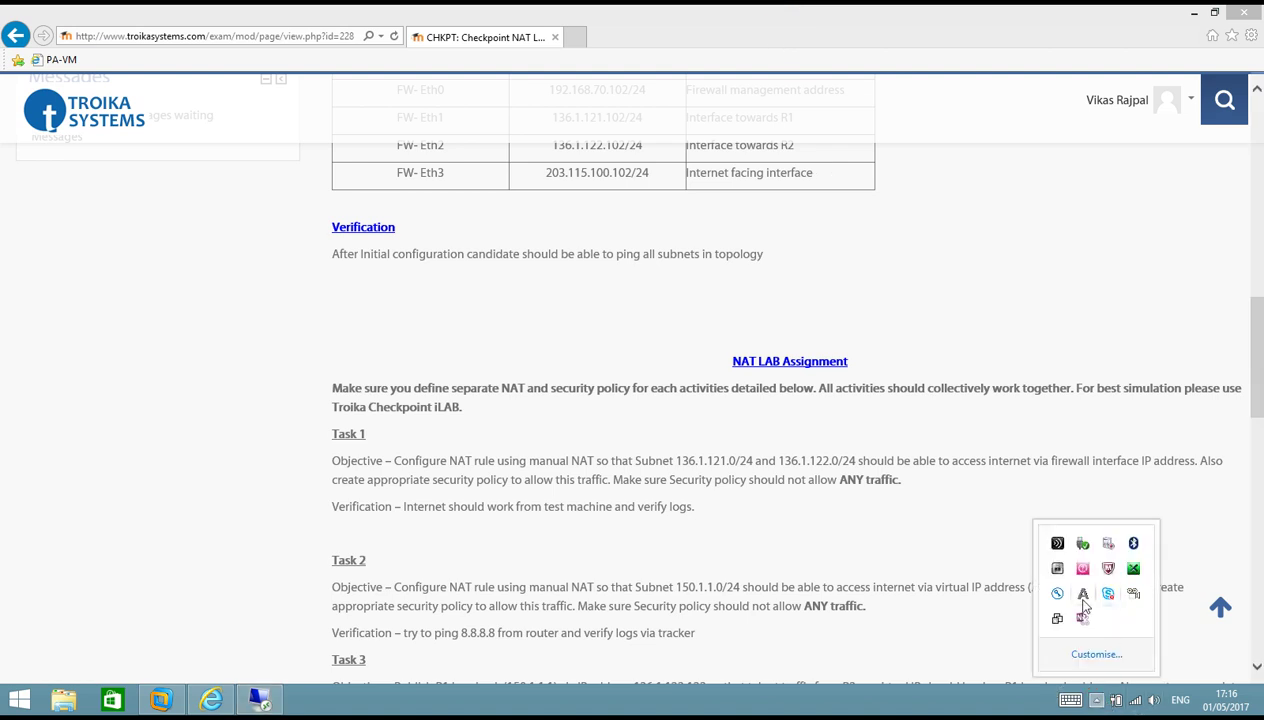
click(1082, 597)
double_click(510, 300)
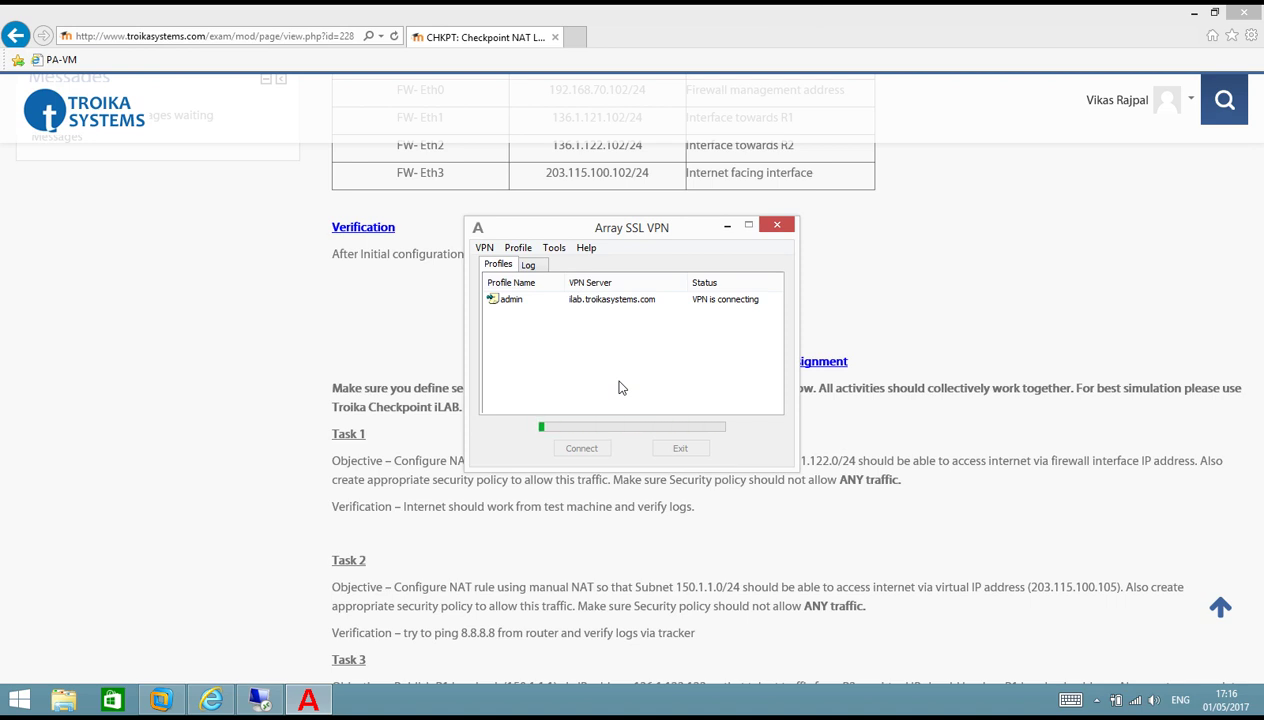
click(258, 699)
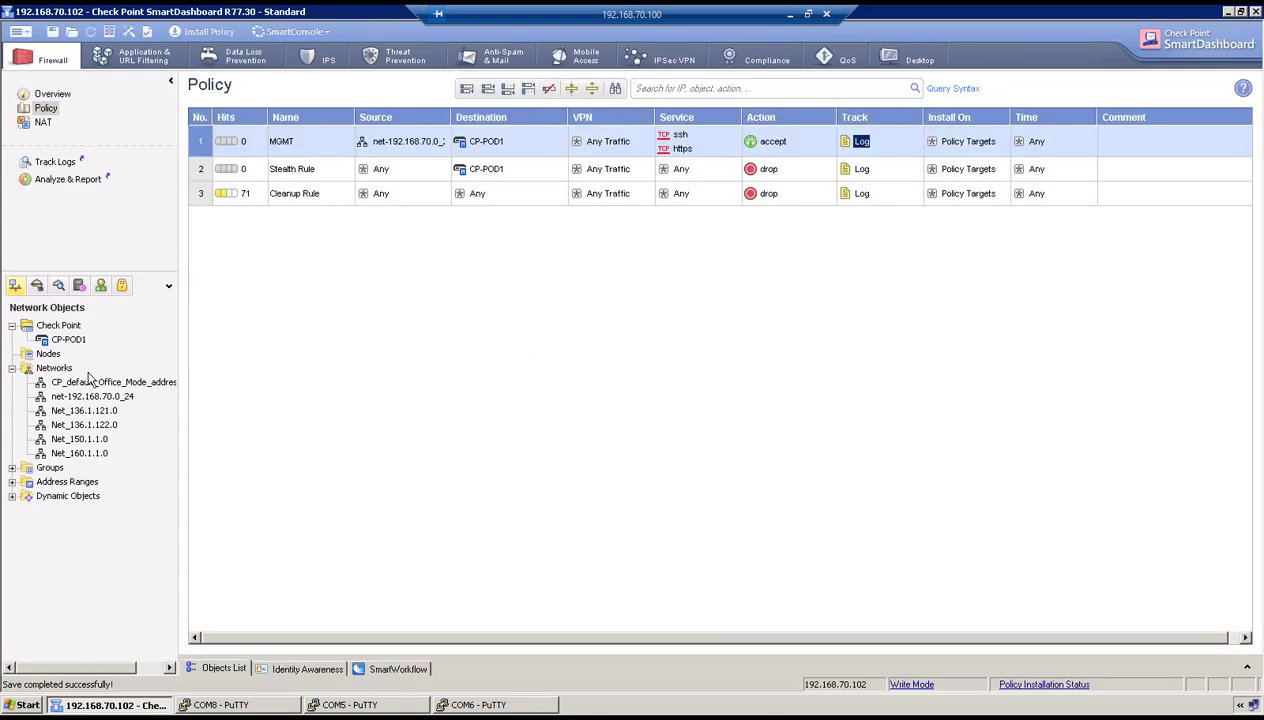
double_click(71, 342)
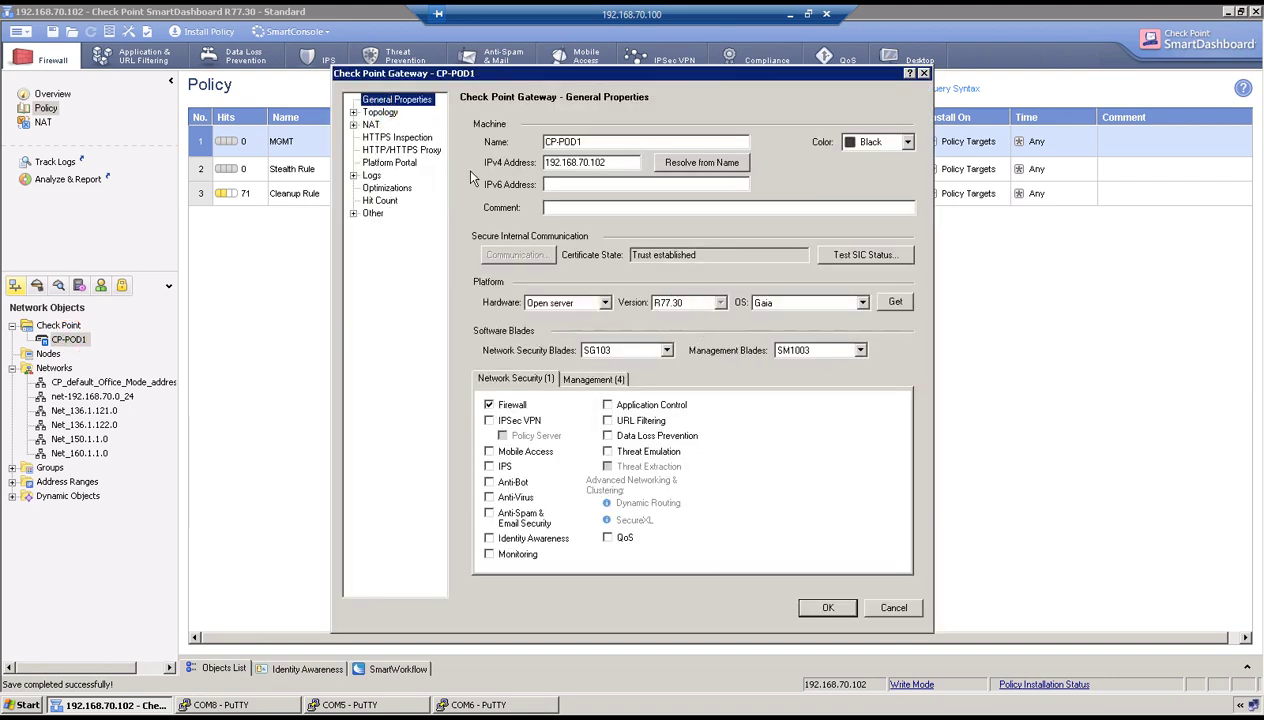
key(Down)
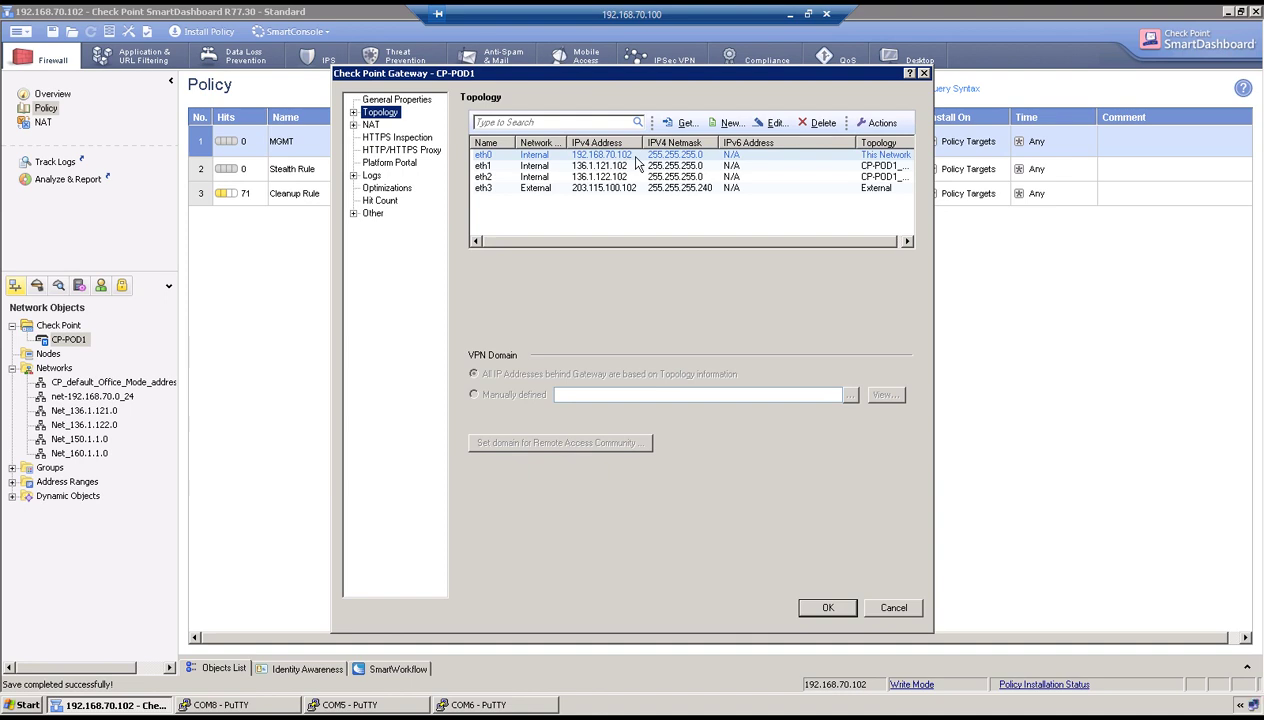
click(614, 166)
click(638, 177)
click(638, 188)
click(827, 606)
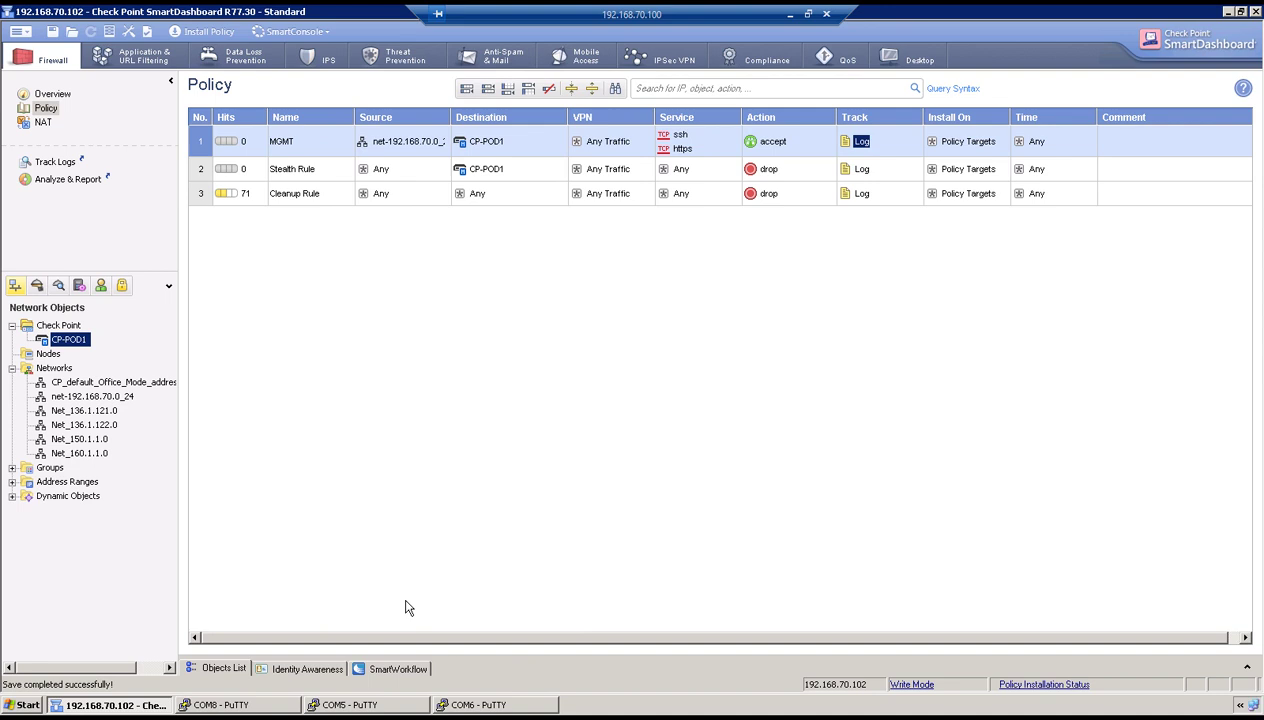
Log in to the CP-POD1 console on COM8 with the admin account.
click(229, 702)
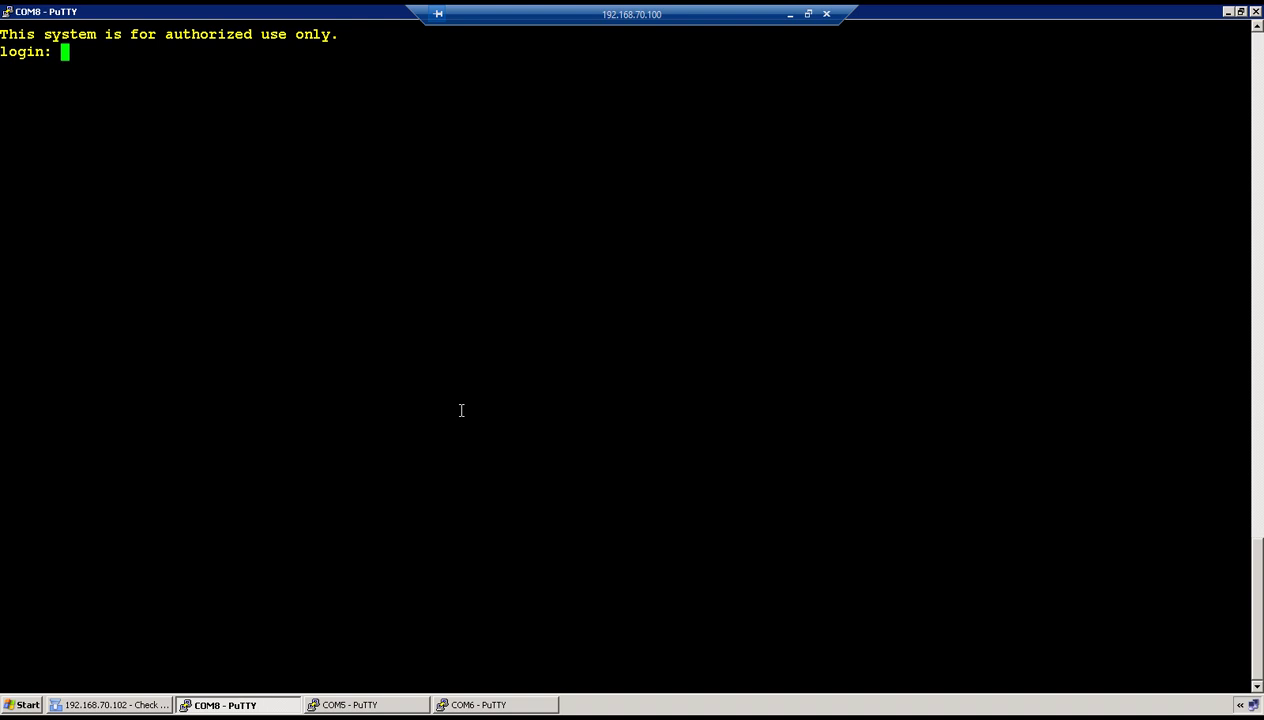
text(admin)
key(Return)
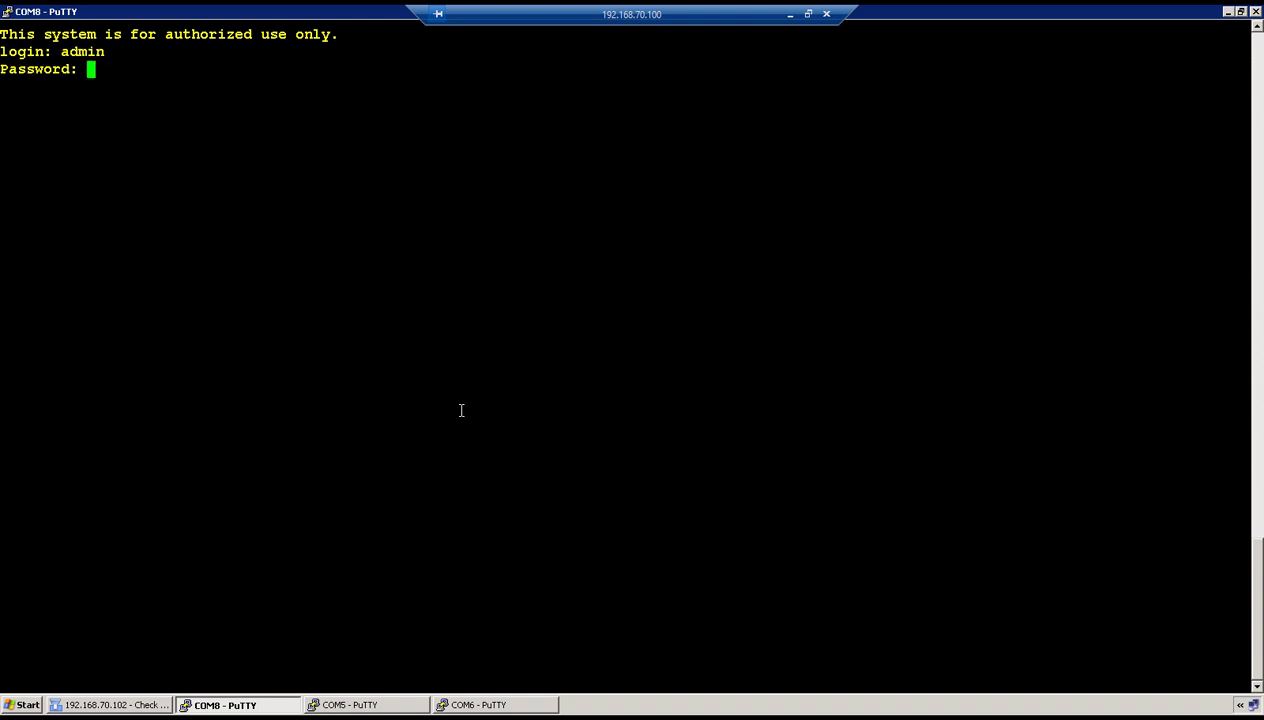
key(Return)
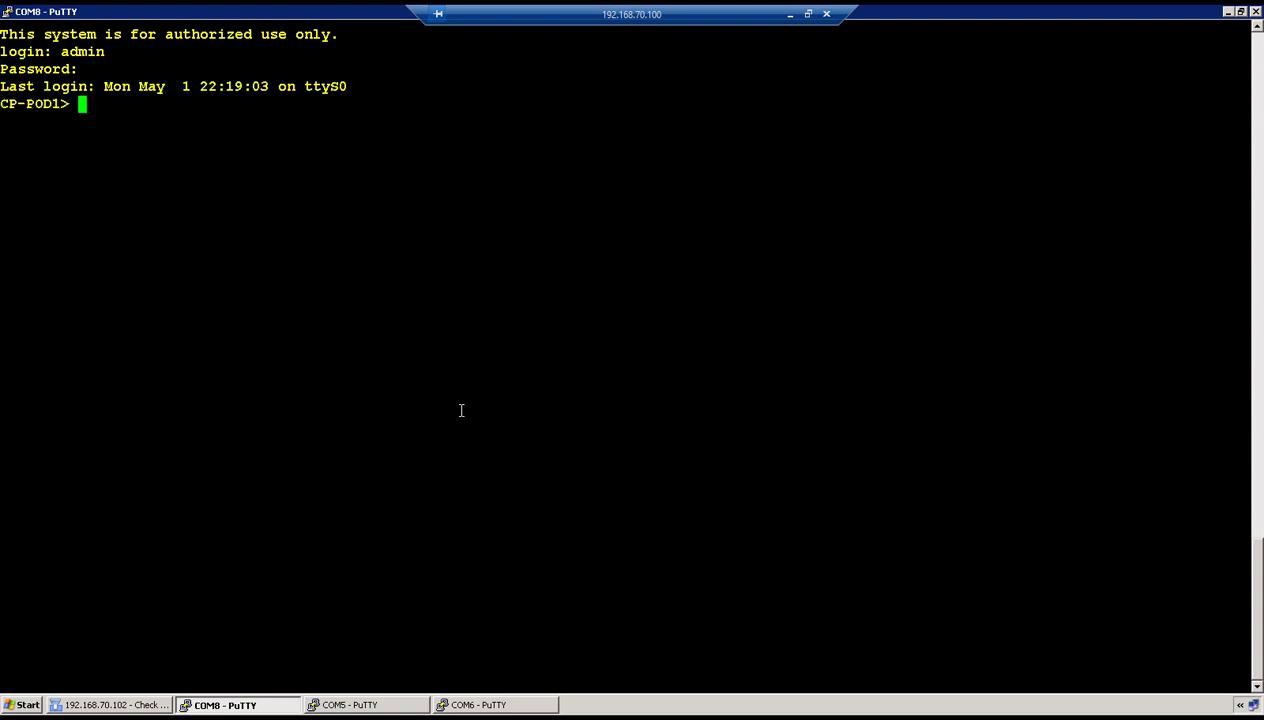
key(Return)
key(Return)
Ping 8.8.8.8, 150.1.1.1 and 160.1.1.1, confirming each gets replies.
text(ping 8.8.8.8)
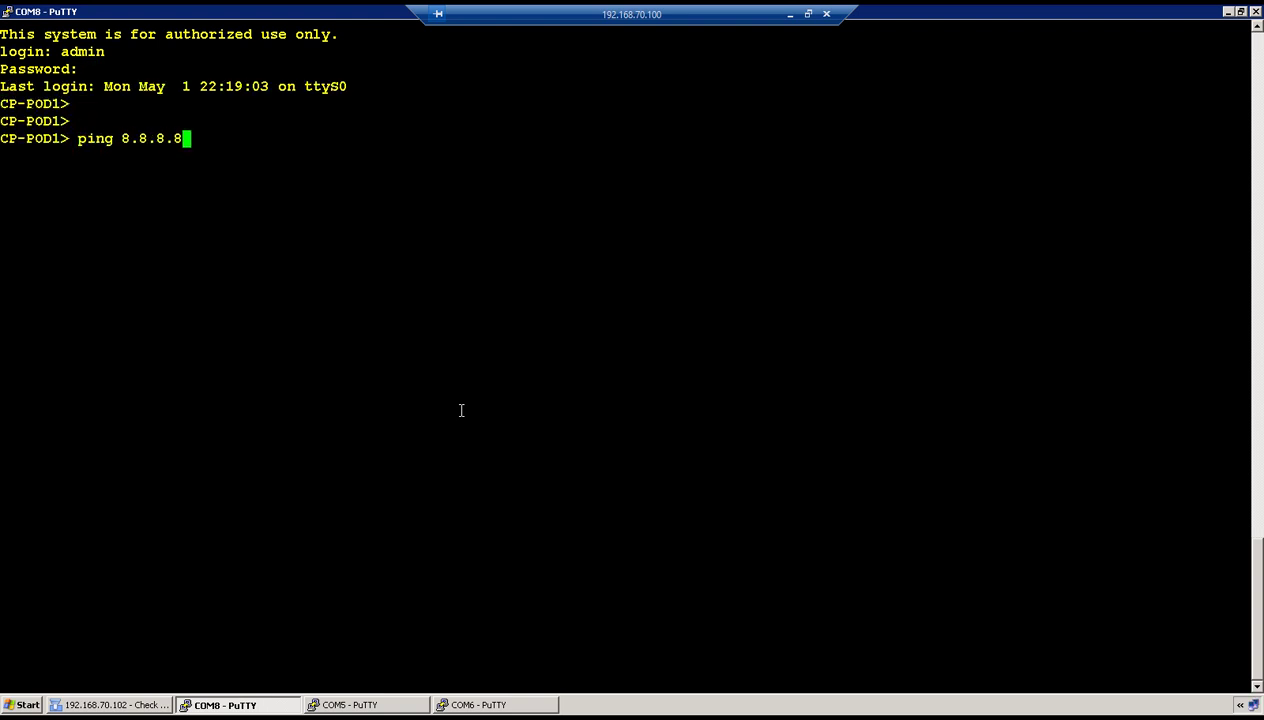
key(Return)
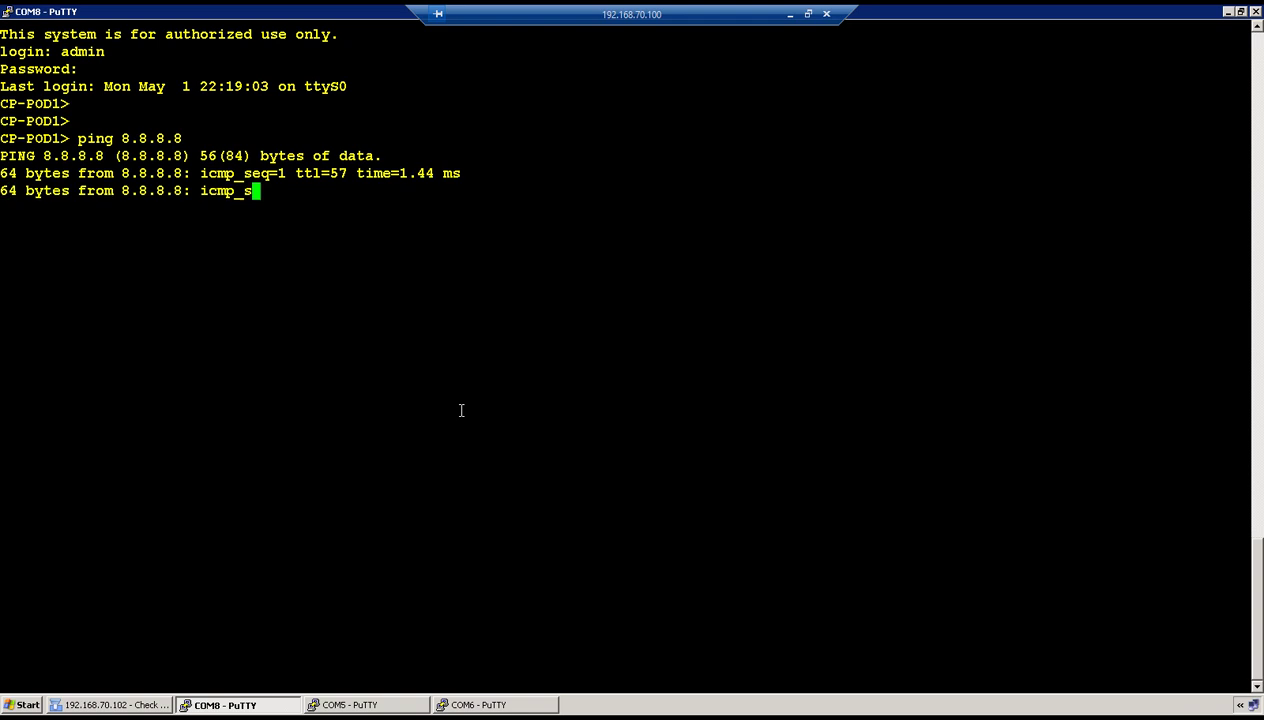
key(ctrl+c)
text(ping )
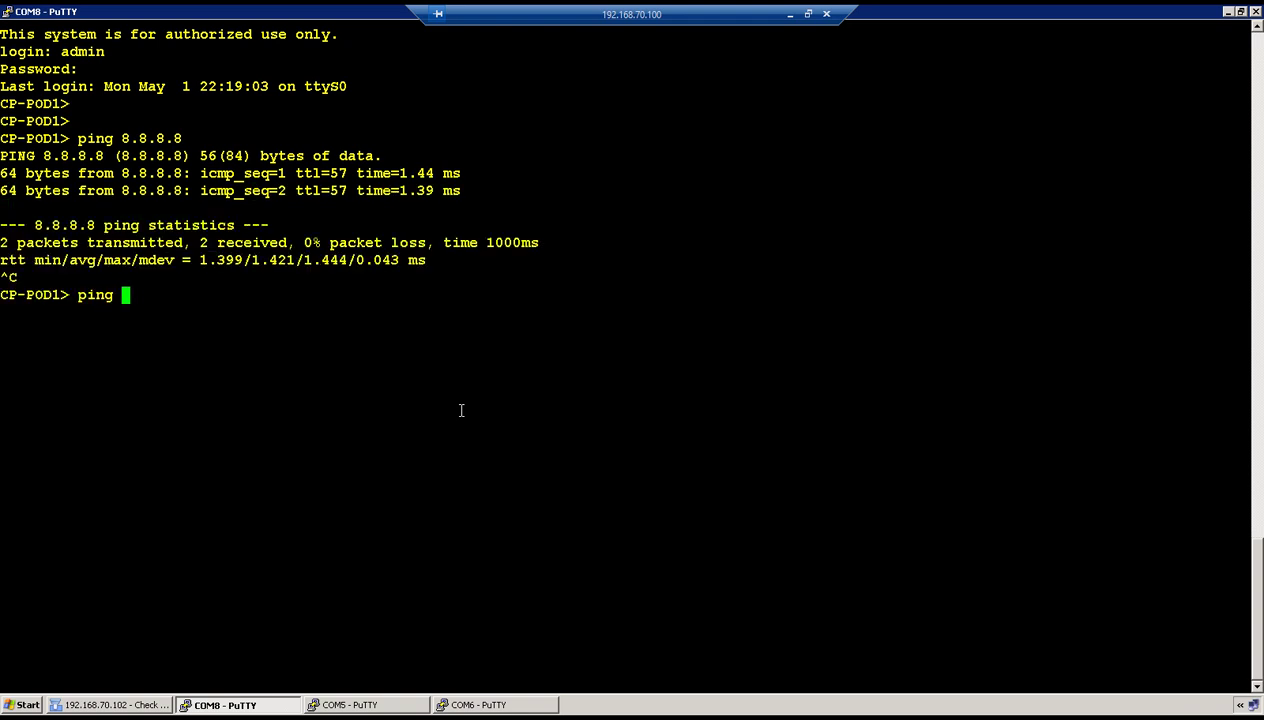
text(150.1.1.1)
key(Return)
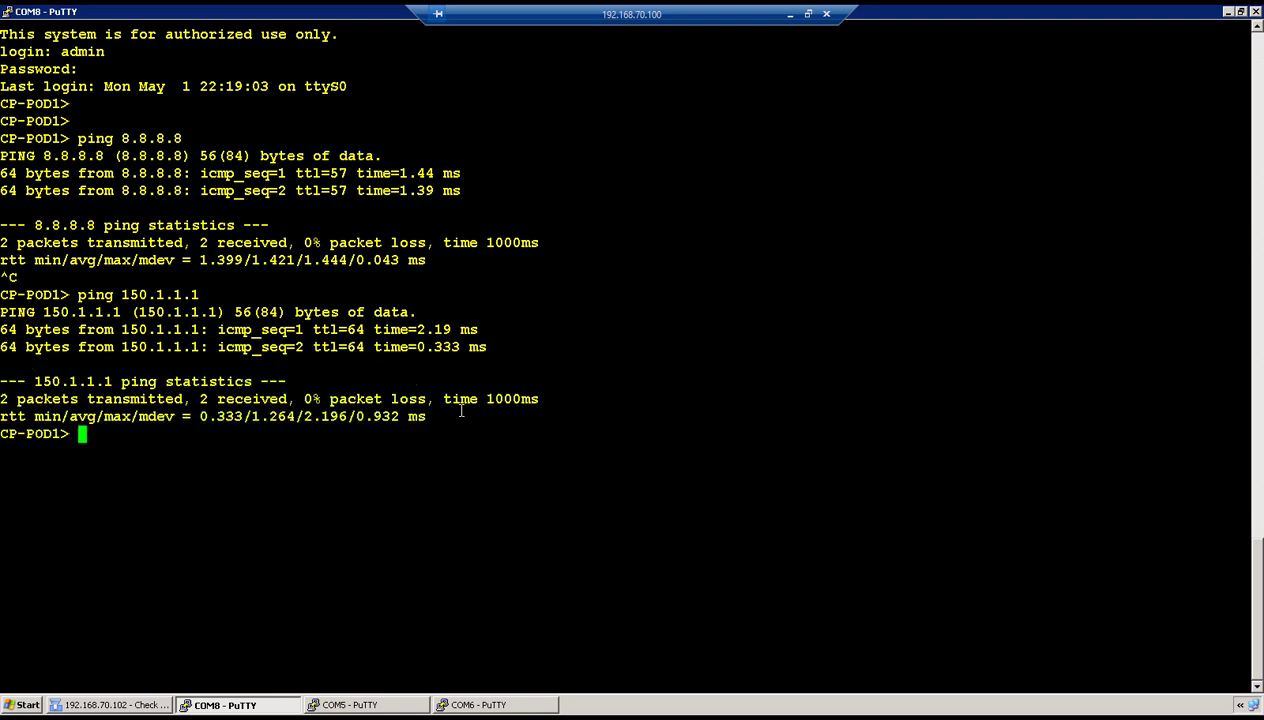
text(ping 15)
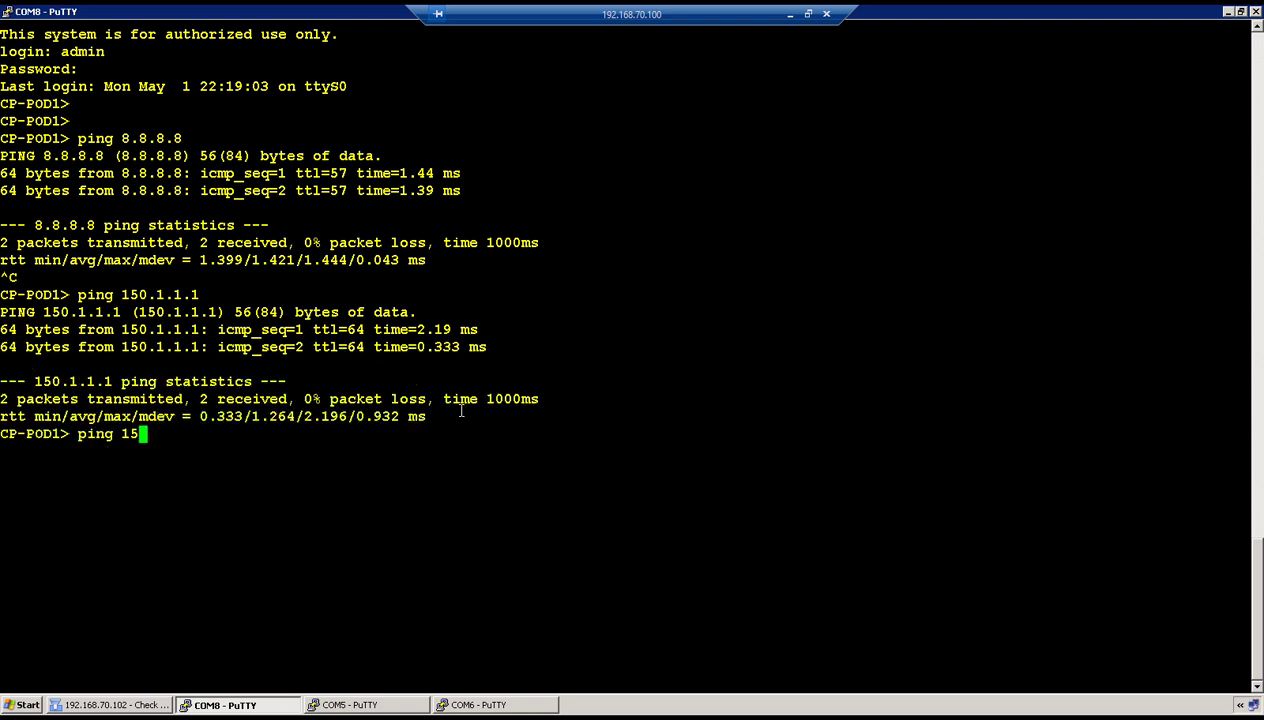
key(BackSpace)
text(60.1.1.1)
key(Return)
key(ctrl+c)
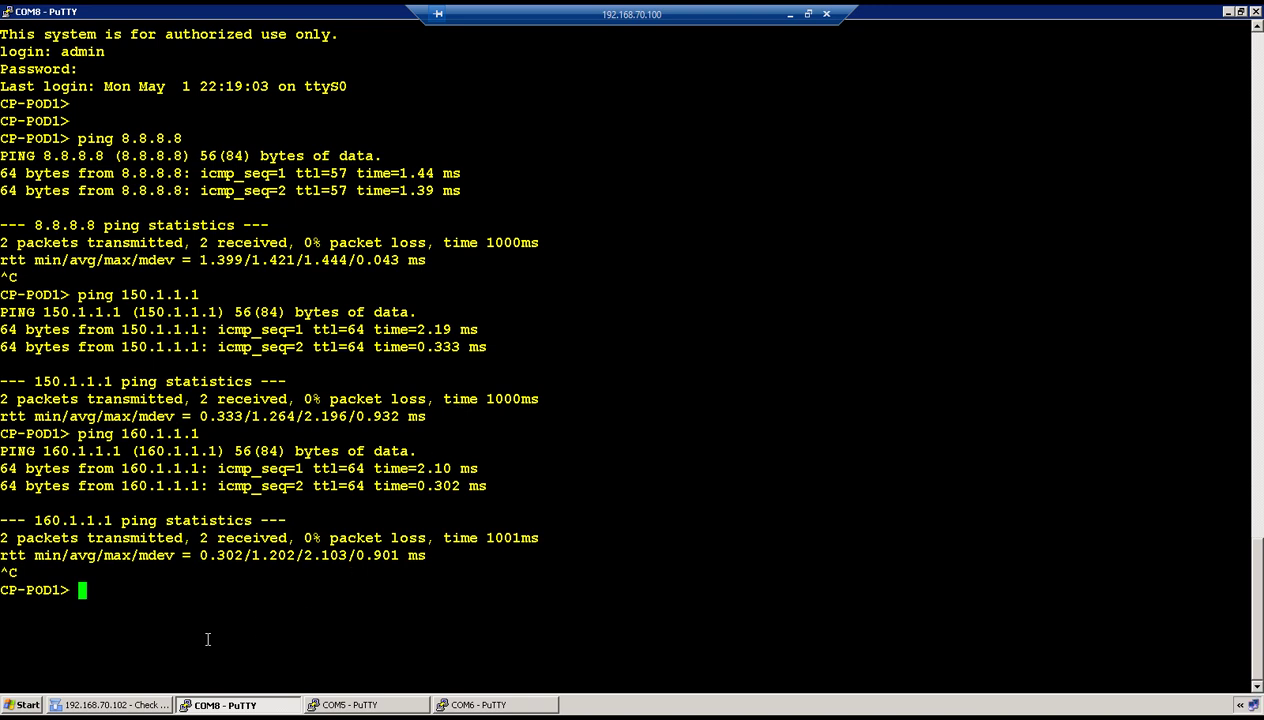
Insert a new rule below the Stealth Rule and name it Internet Access.
click(104, 700)
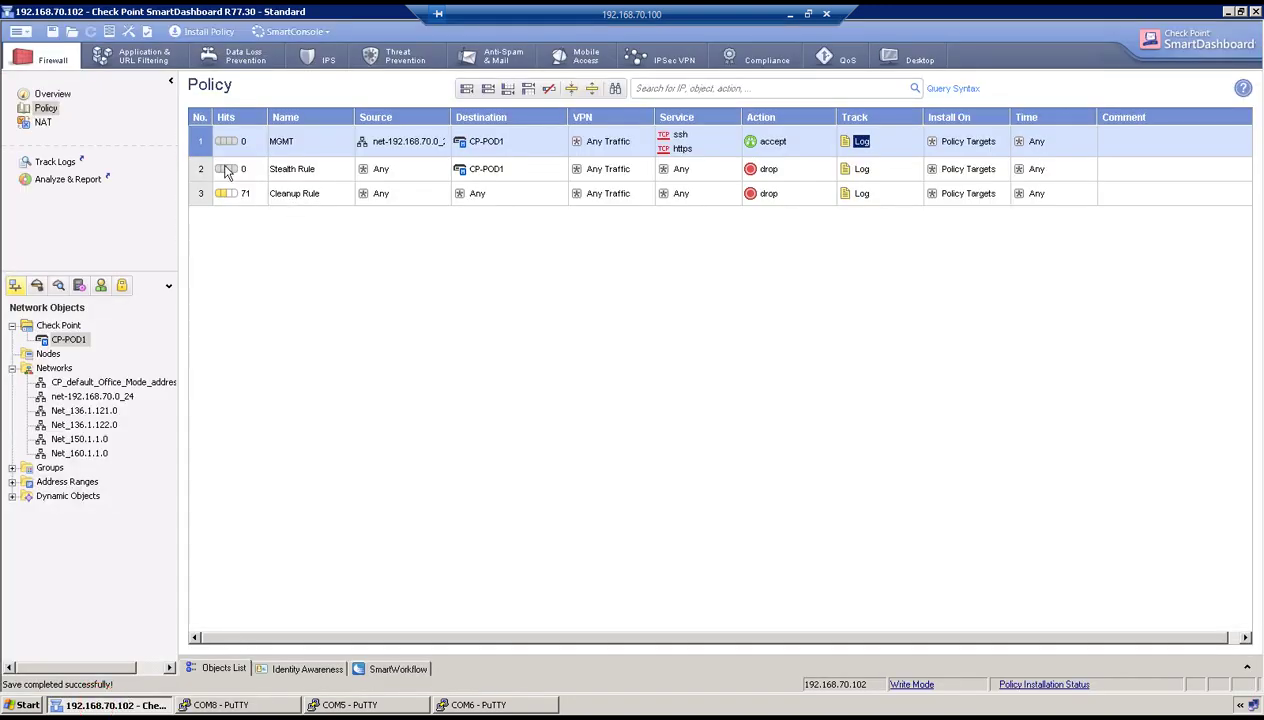
right_click(193, 147)
mouse_move(247, 160)
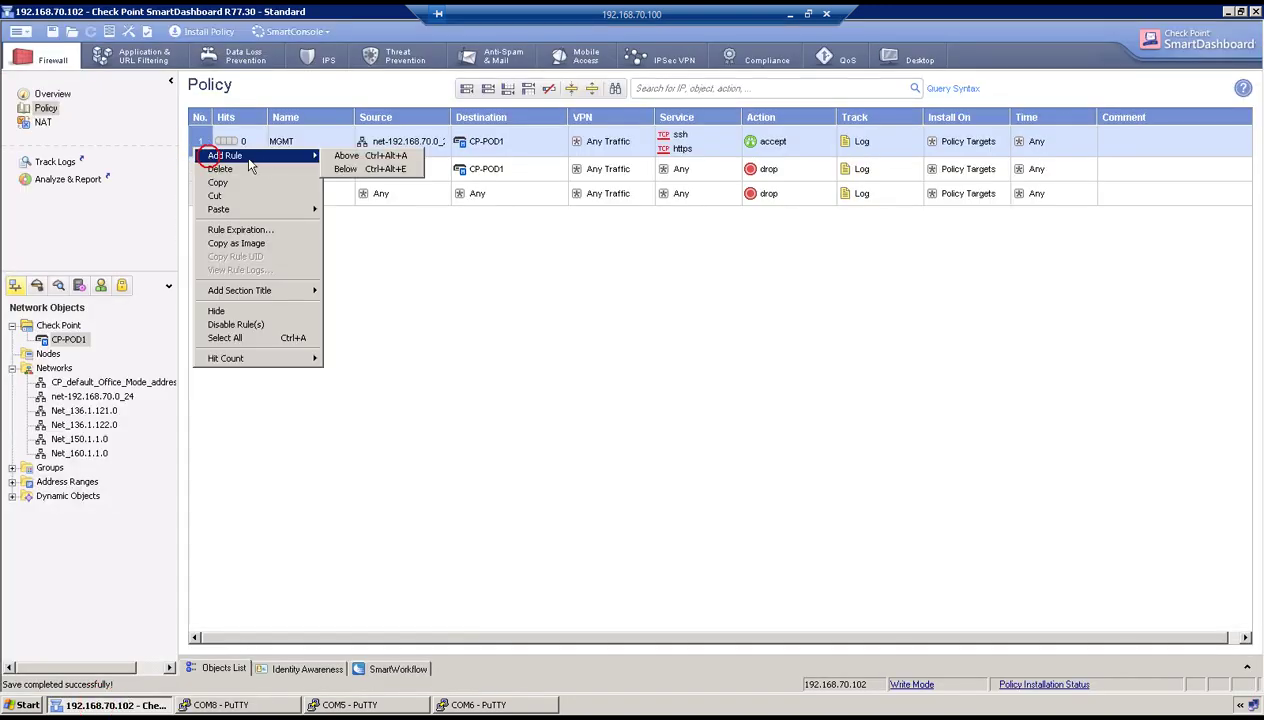
click(345, 168)
right_click(201, 169)
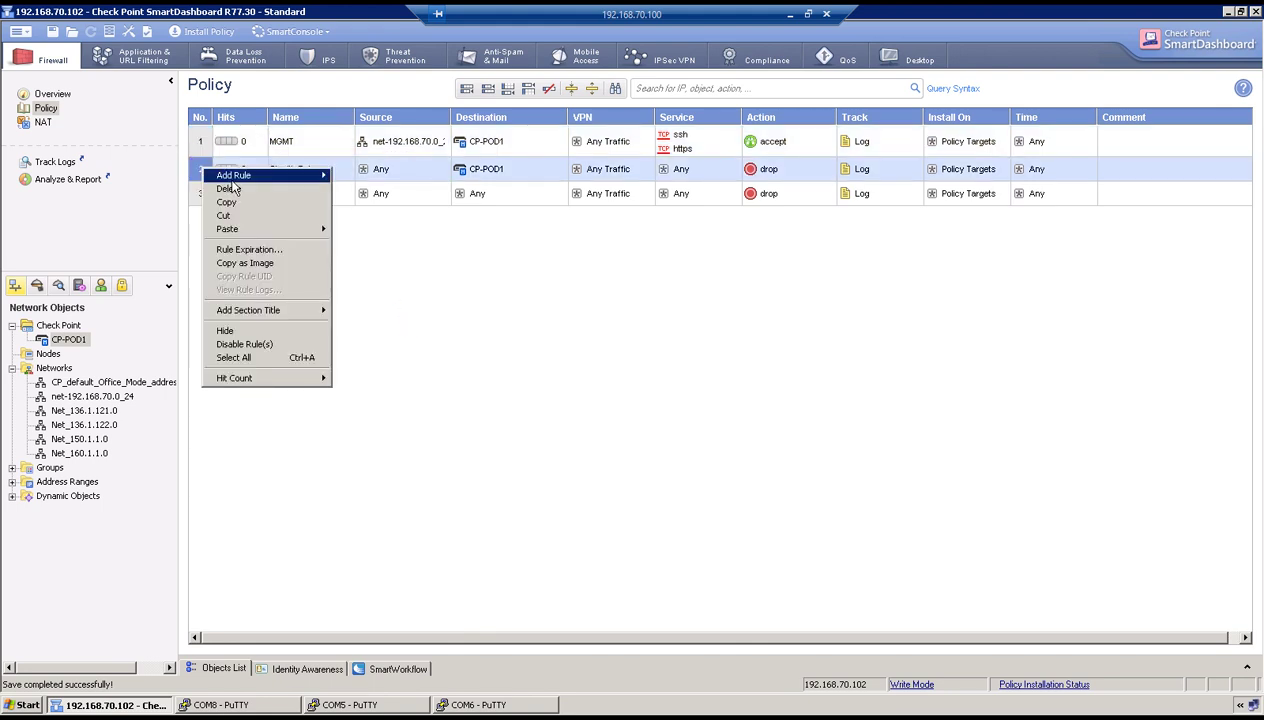
mouse_move(240, 175)
click(367, 191)
double_click(305, 193)
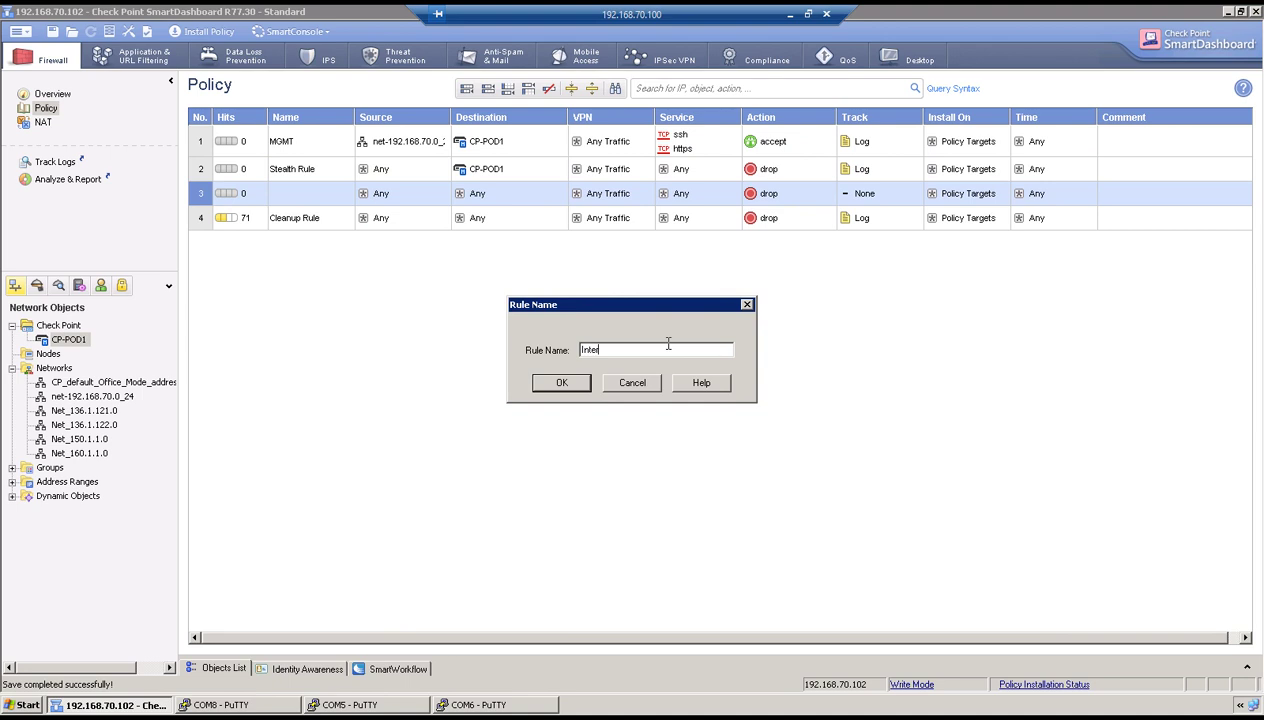
text(Internet Access)
click(576, 384)
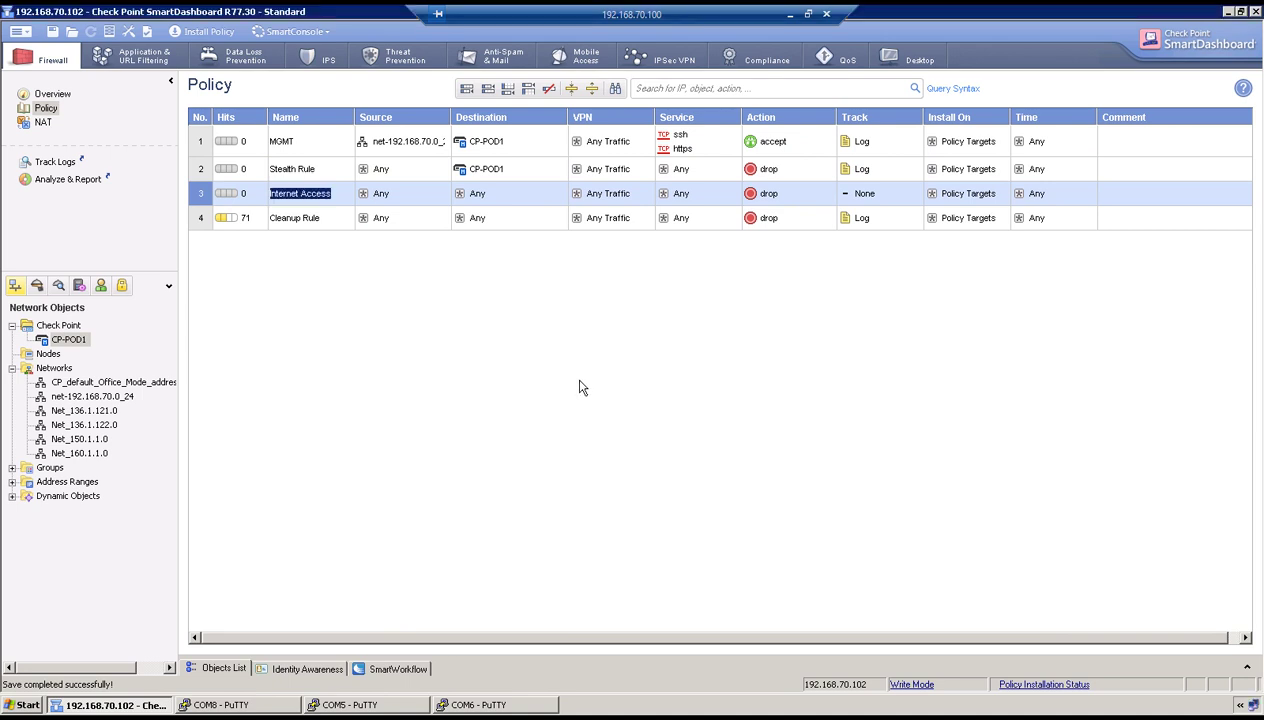
Add Net_136.1.121.0 to the Internet Access rule's source.
click(85, 410)
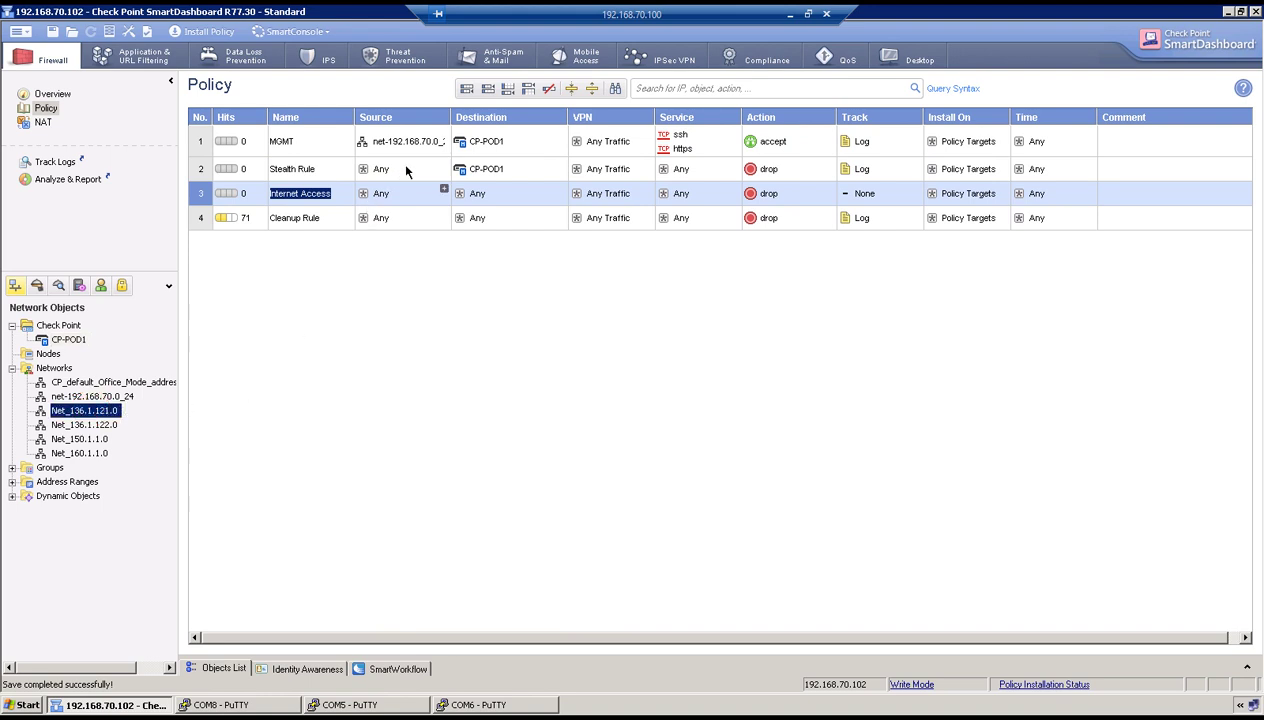
click(445, 193)
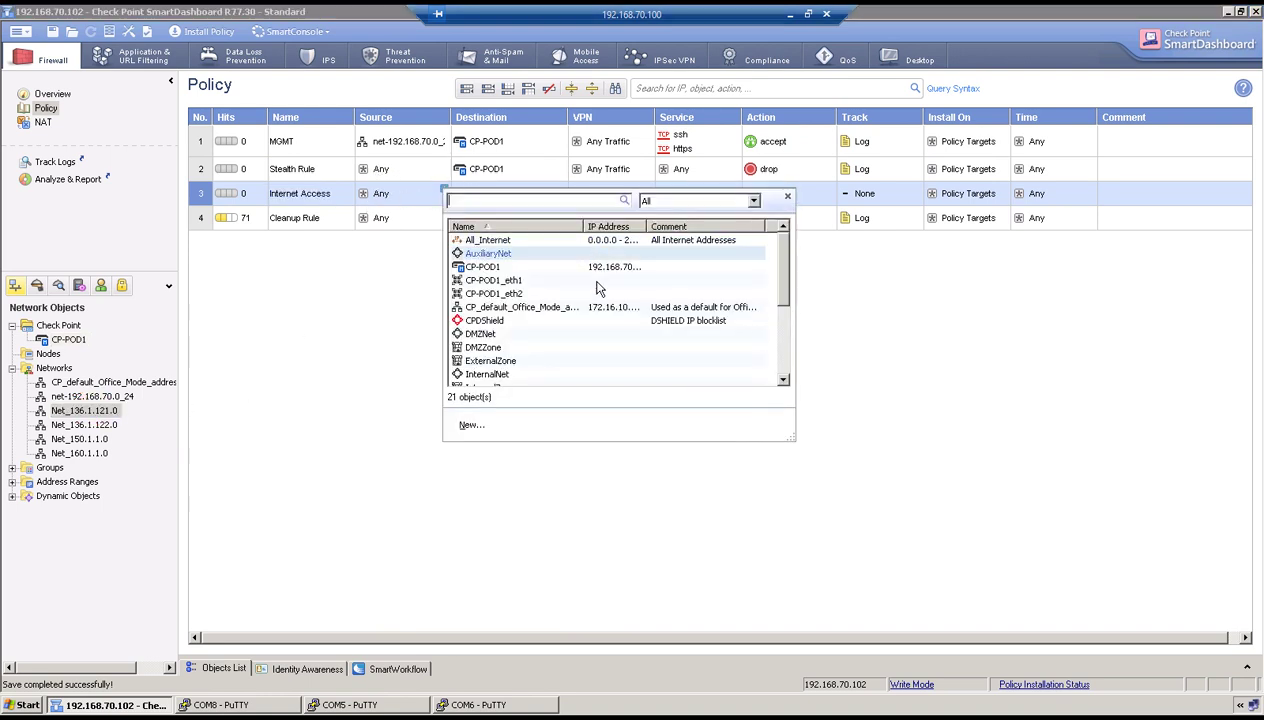
scroll(598, 330, down, 3)
scroll(592, 344, down, 1)
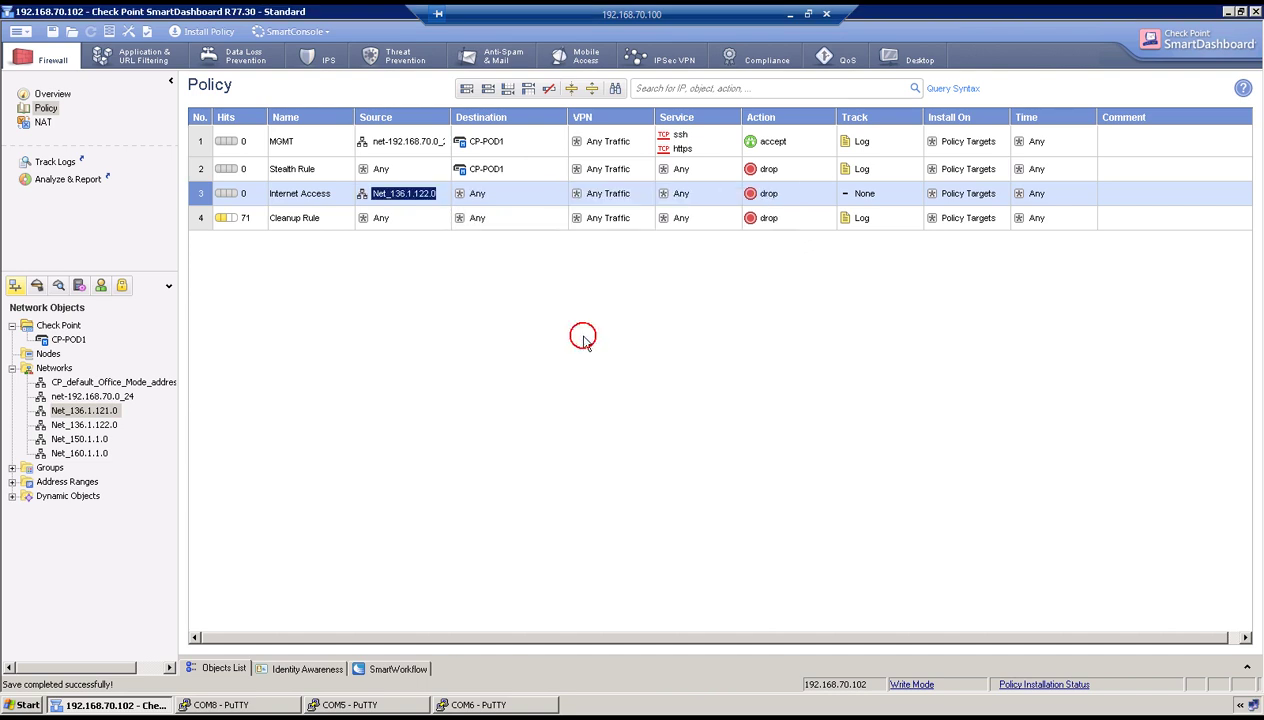
click(441, 193)
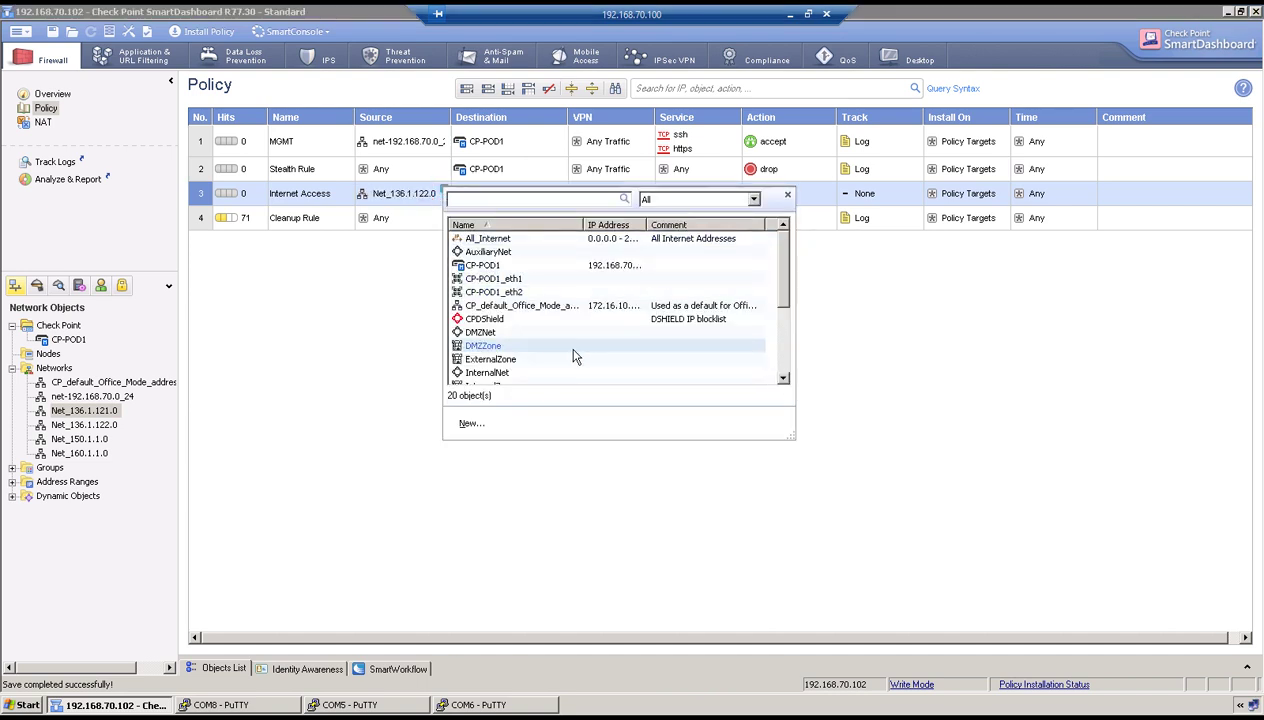
scroll(575, 357, down, 3)
click(555, 333)
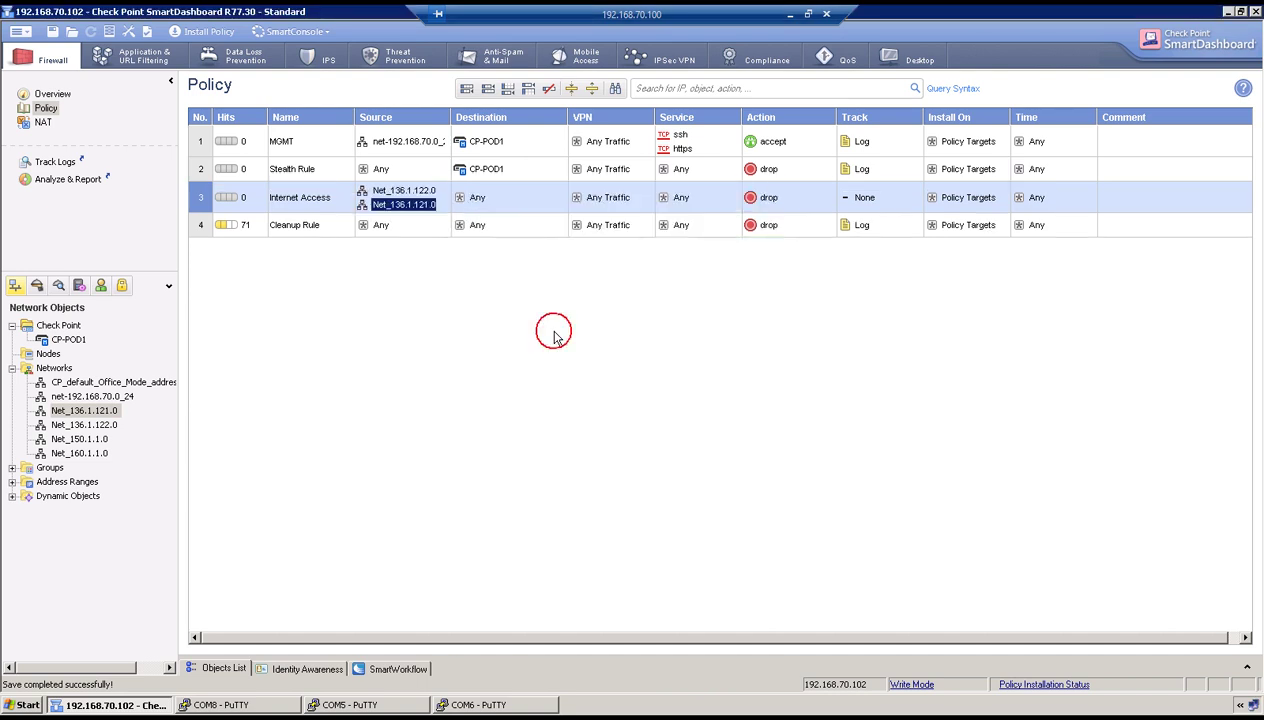
click(467, 305)
Add the http and https services to rule 3.
mouse_move(484, 192)
click(681, 199)
right_click(681, 199)
click(700, 207)
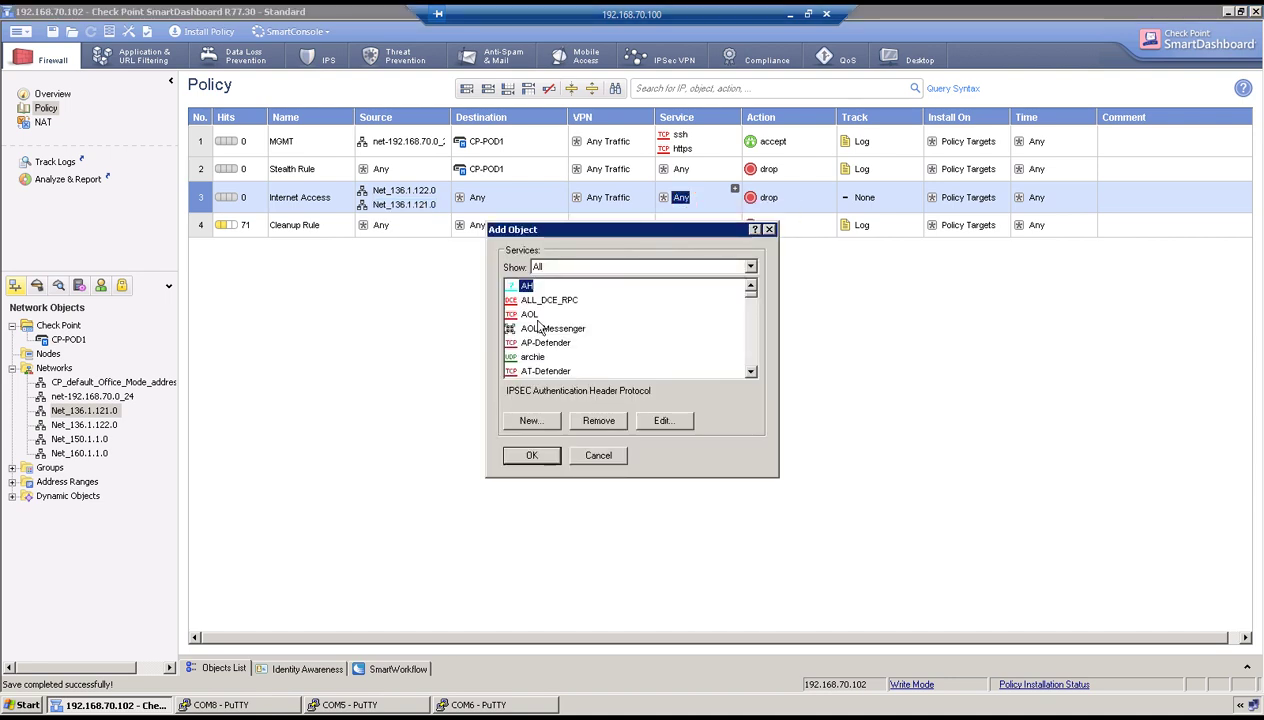
click(540, 329)
text(http)
click(532, 455)
right_click(701, 197)
click(715, 205)
click(532, 330)
text(https)
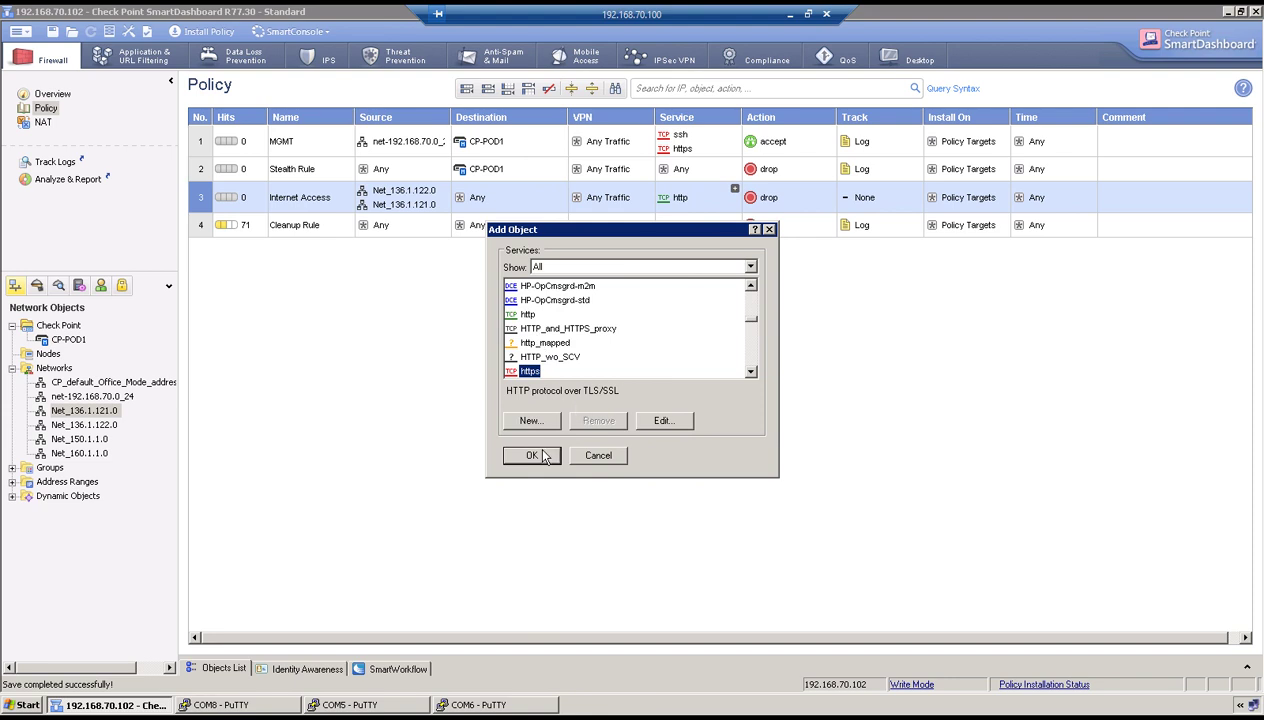
click(545, 458)
Add the dns and icmp-proto services to rule 3.
right_click(705, 198)
click(725, 206)
click(536, 328)
text(dns)
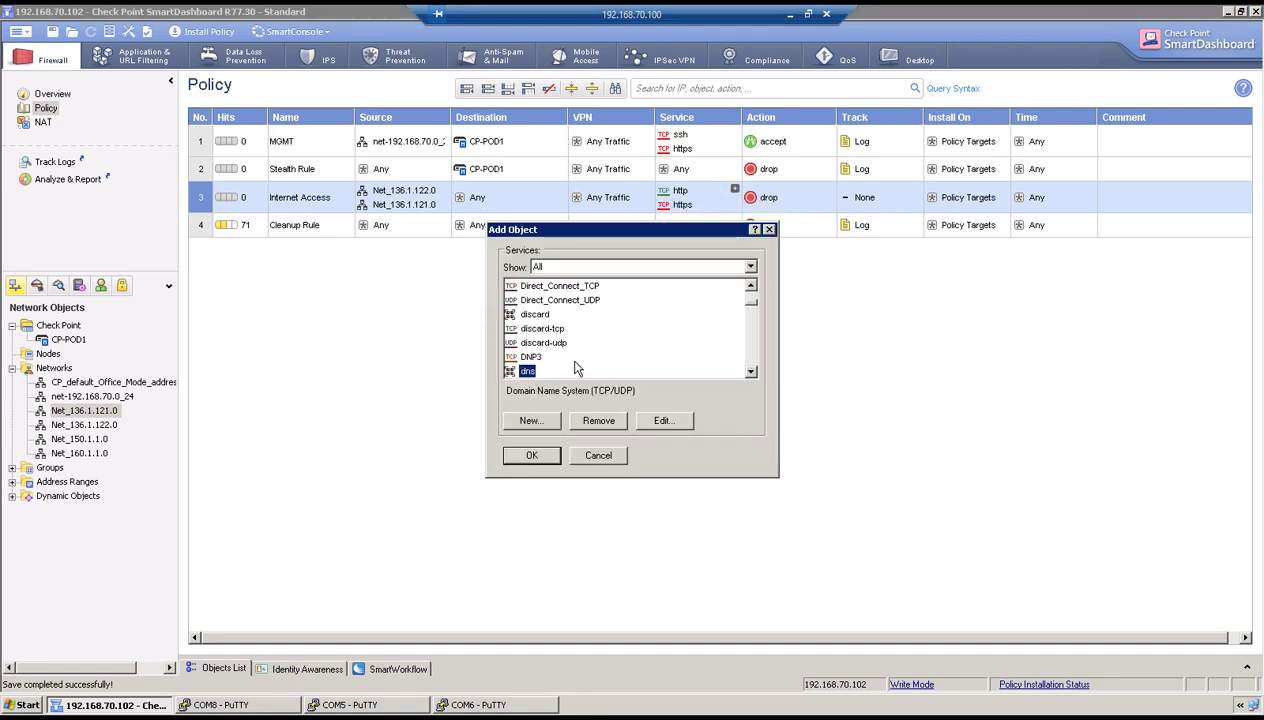
click(532, 457)
right_click(712, 216)
click(740, 218)
click(546, 343)
text(icmp)
scroll(548, 343, down, 1)
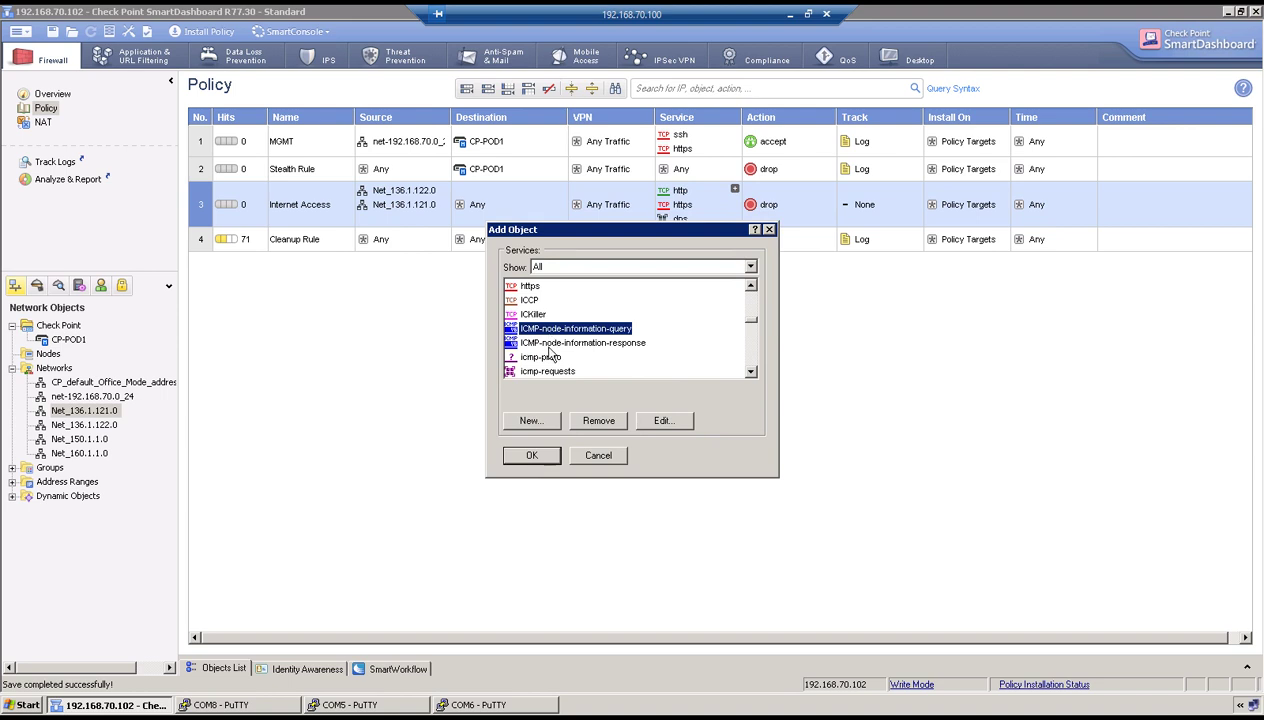
double_click(540, 356)
Set rule 3's action to accept and its track to Log.
right_click(756, 212)
click(784, 243)
click(847, 410)
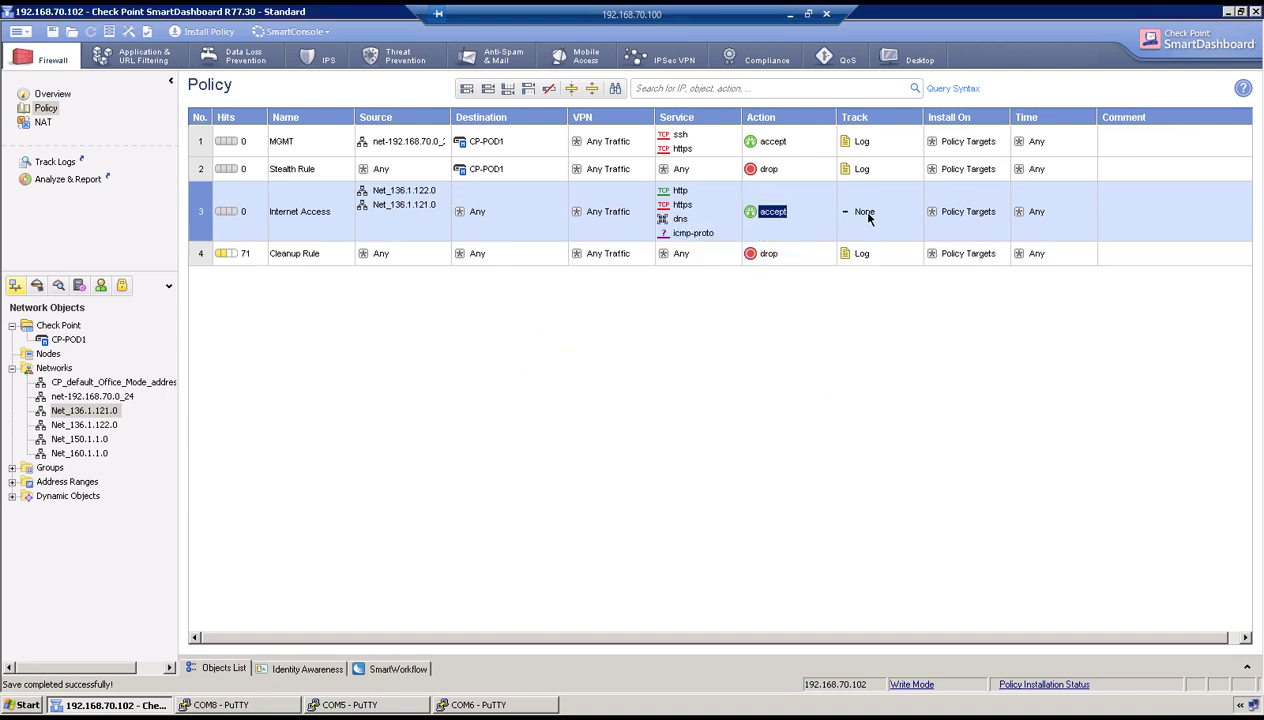
right_click(860, 212)
click(883, 240)
Untick automatic address translation for CP_default_Office_Mode_addresses_pool, then add one empty manual NAT rule.
click(41, 122)
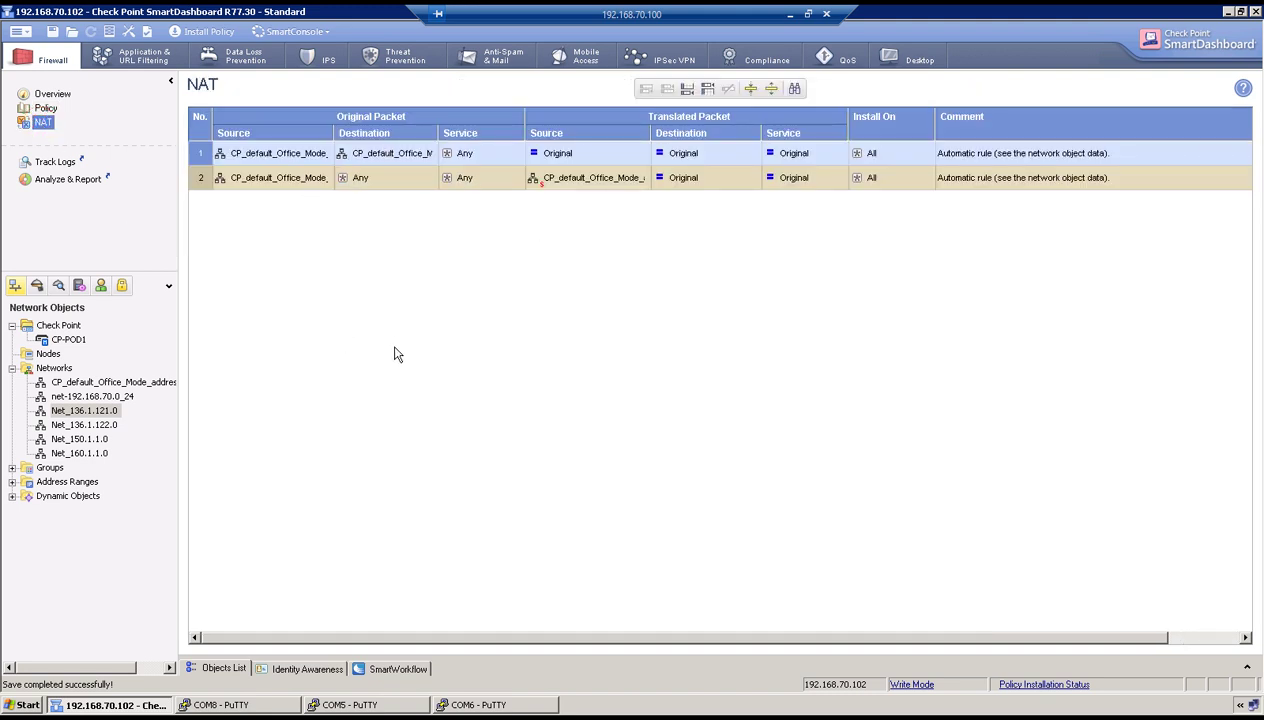
double_click(95, 384)
click(489, 199)
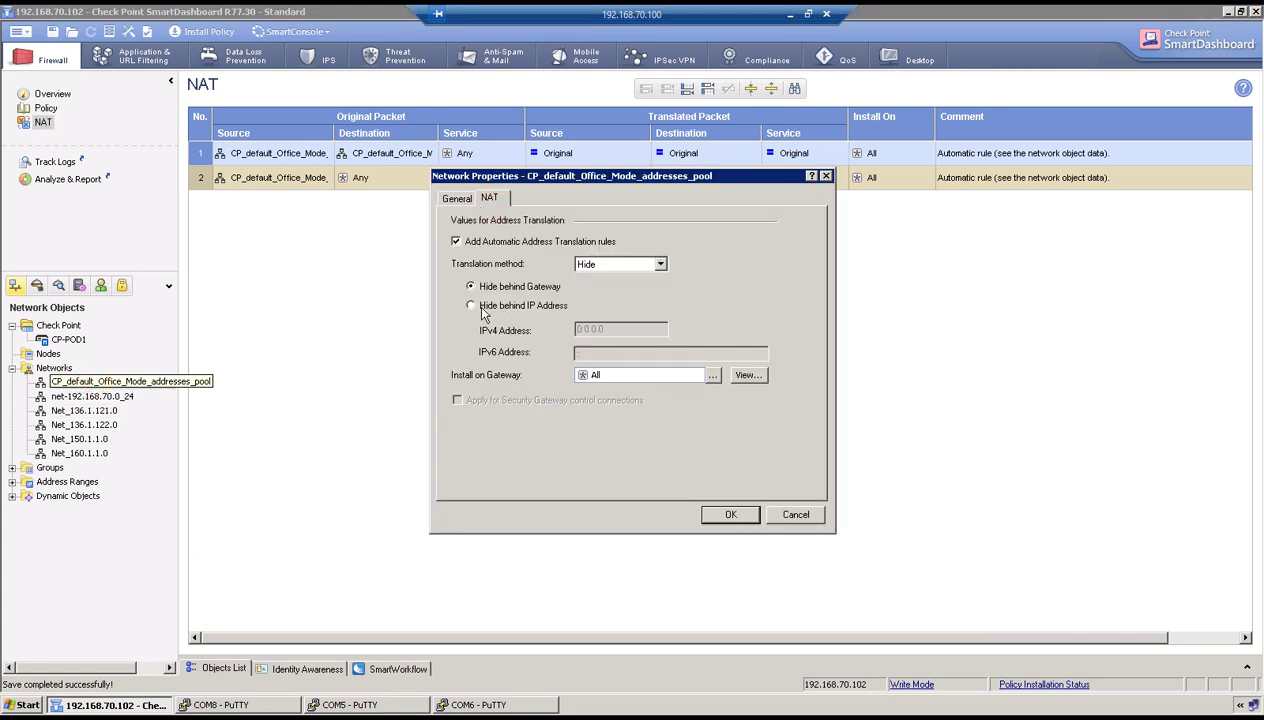
click(456, 242)
click(730, 515)
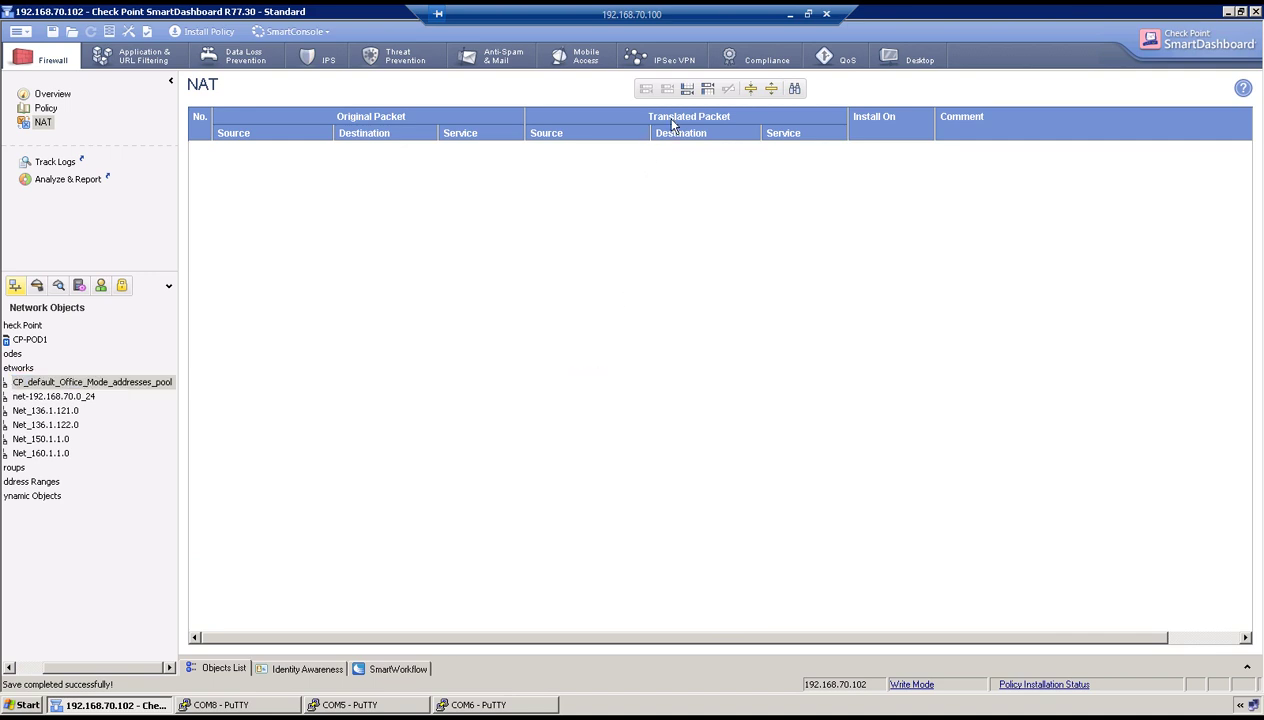
click(686, 90)
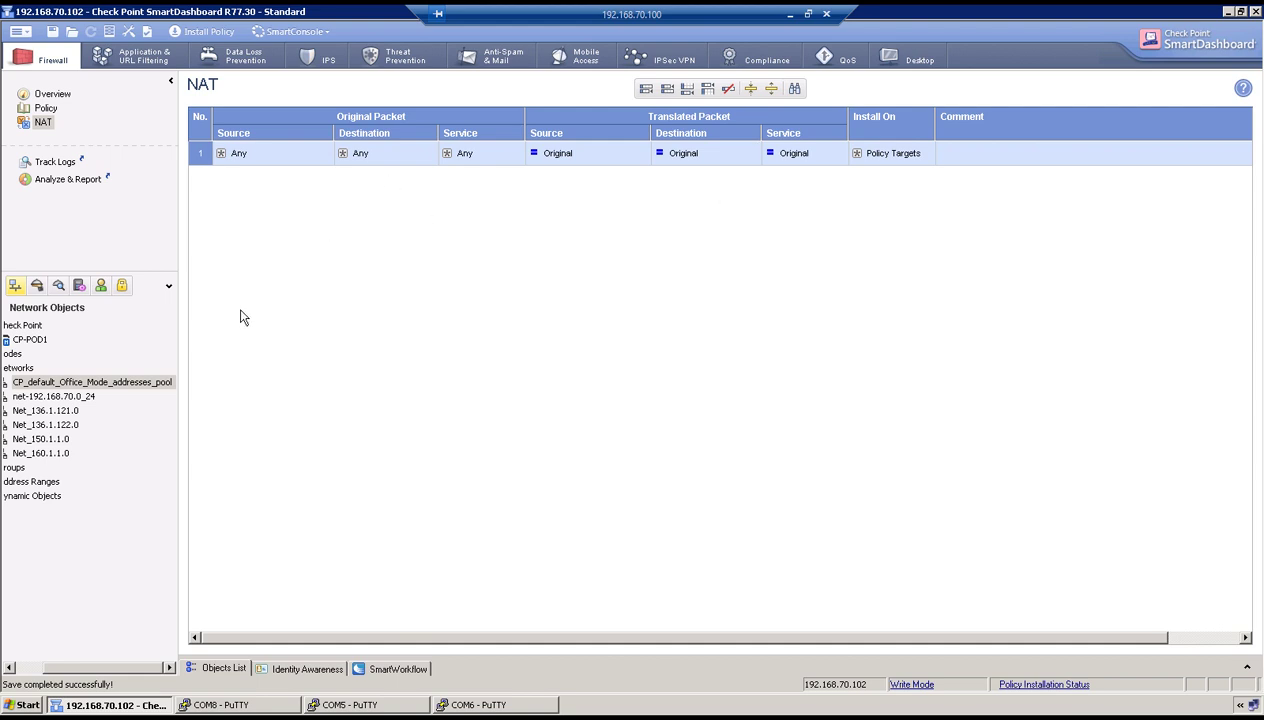
drag(88, 667, 74, 667)
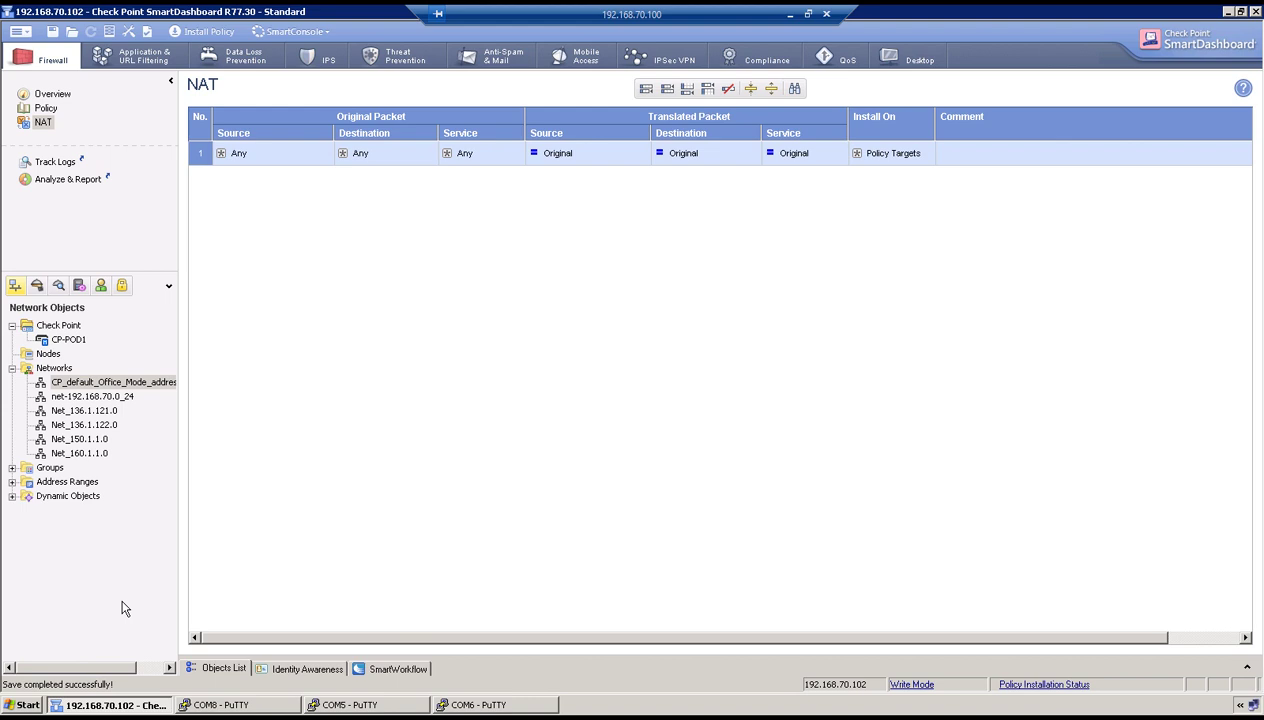
Create simple group Internet_Access containing Net_136.1.121.0 and Net_136.1.122.0.
click(11, 467)
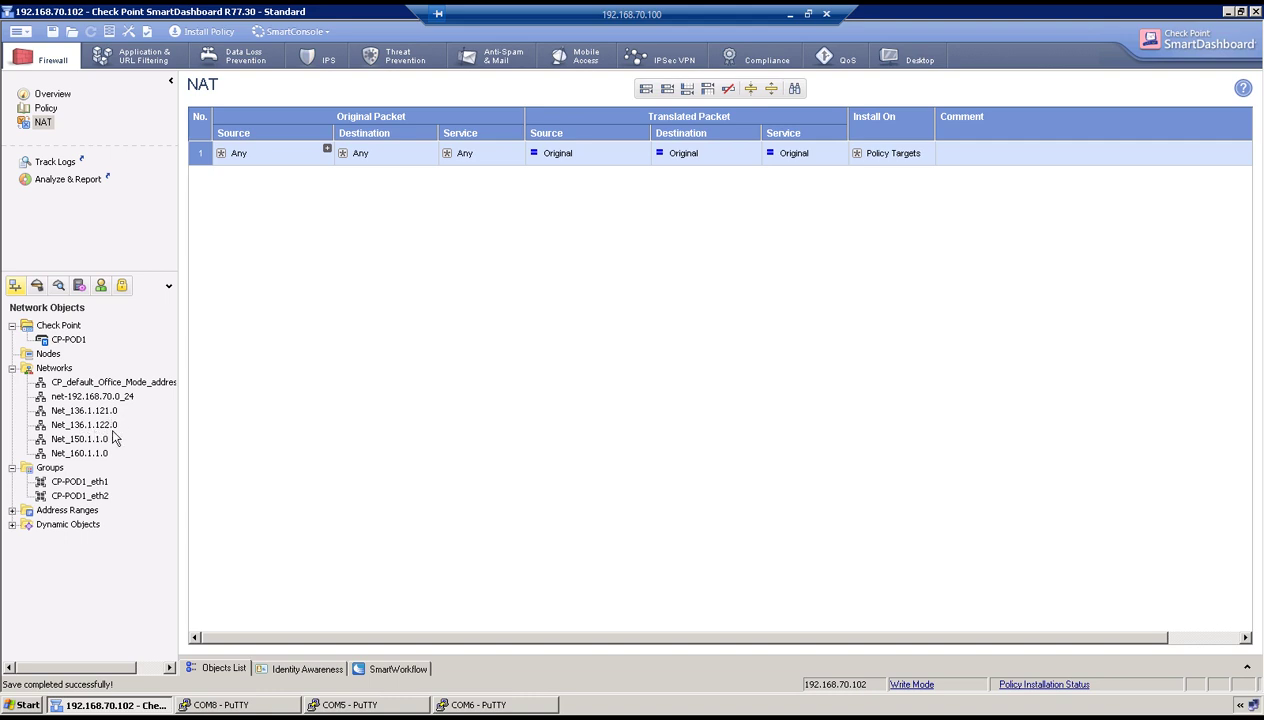
right_click(61, 468)
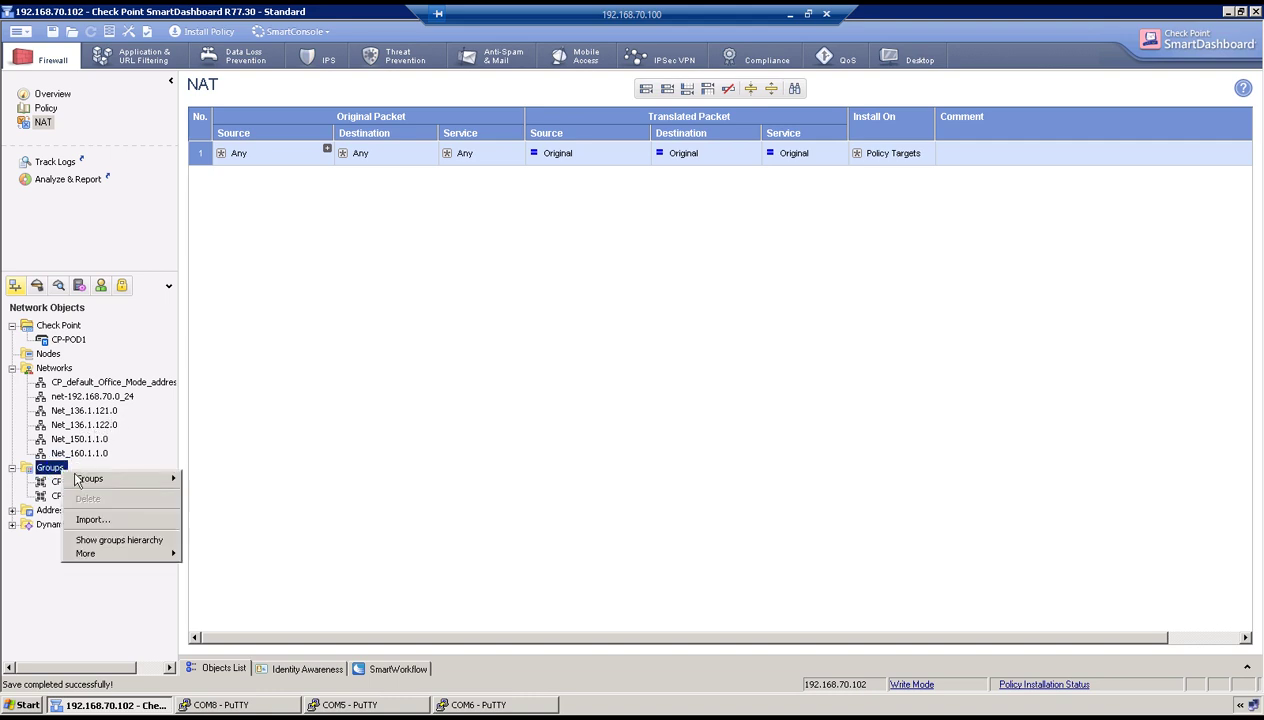
mouse_move(80, 480)
click(213, 477)
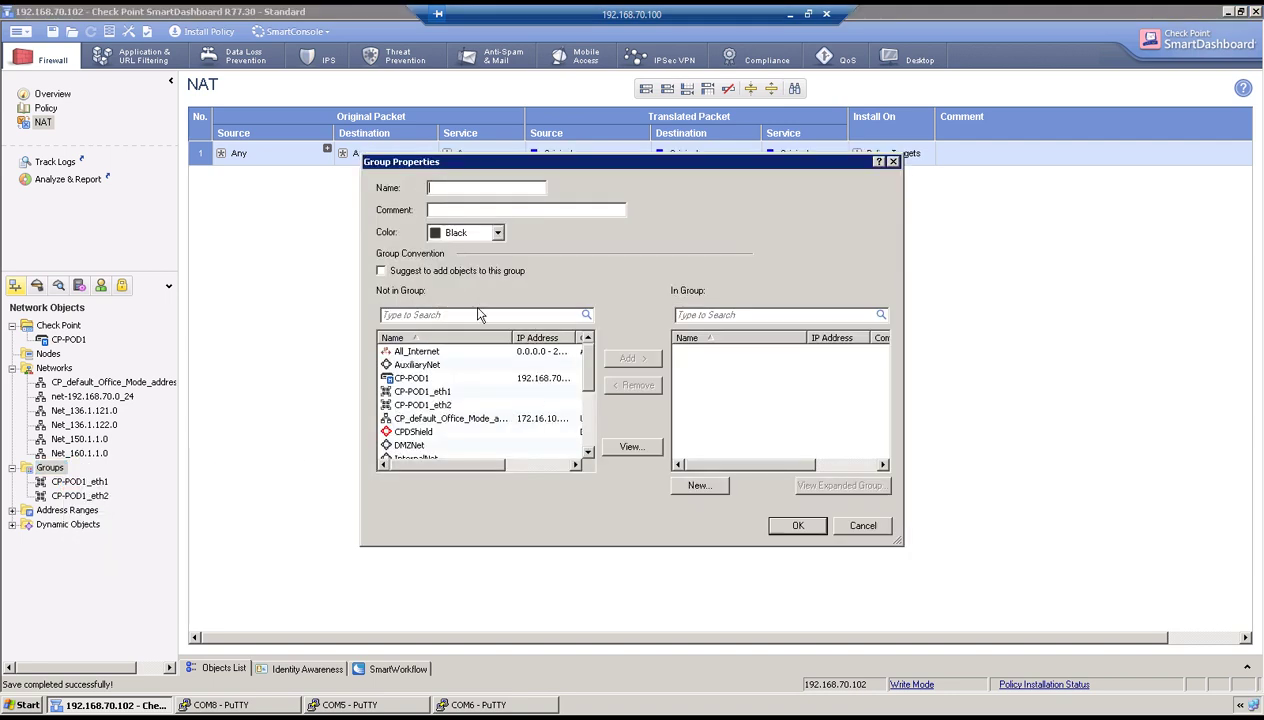
text(Internet_Access)
drag(589, 370, 589, 426)
click(462, 405)
click(628, 358)
click(460, 418)
click(628, 358)
click(796, 525)
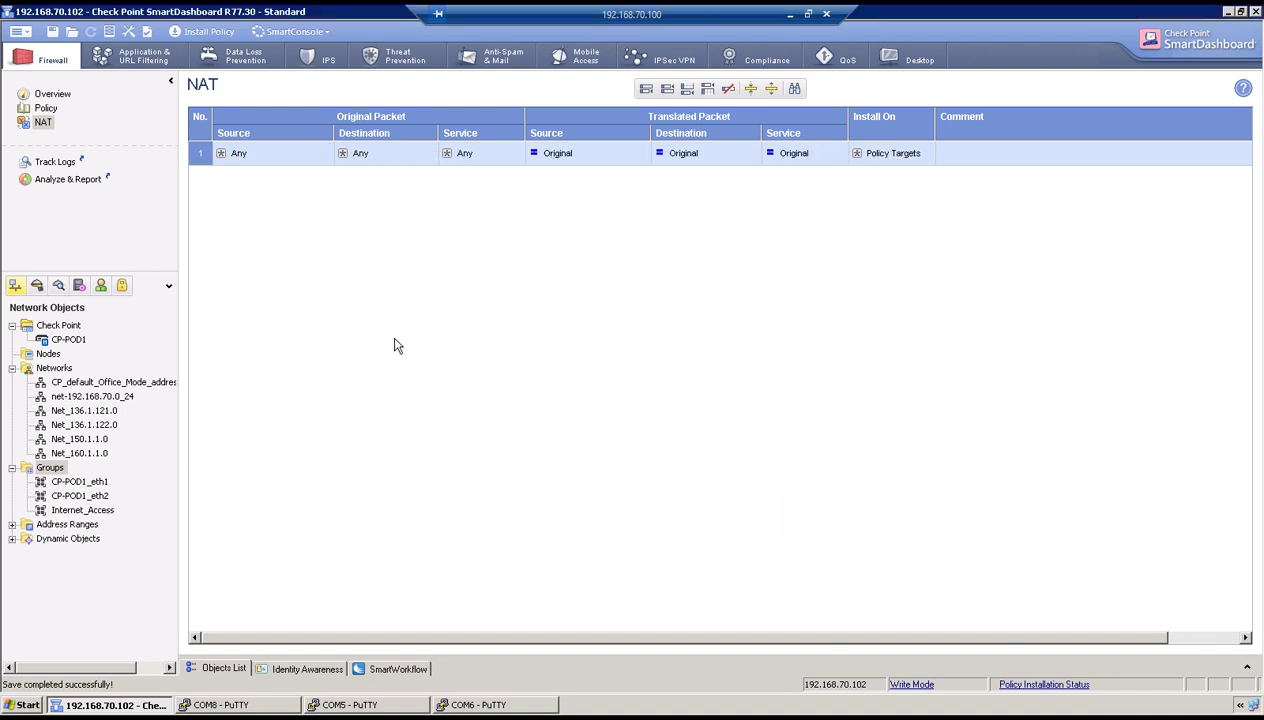
Set Internet_Access as the NAT rule's original source.
click(98, 510)
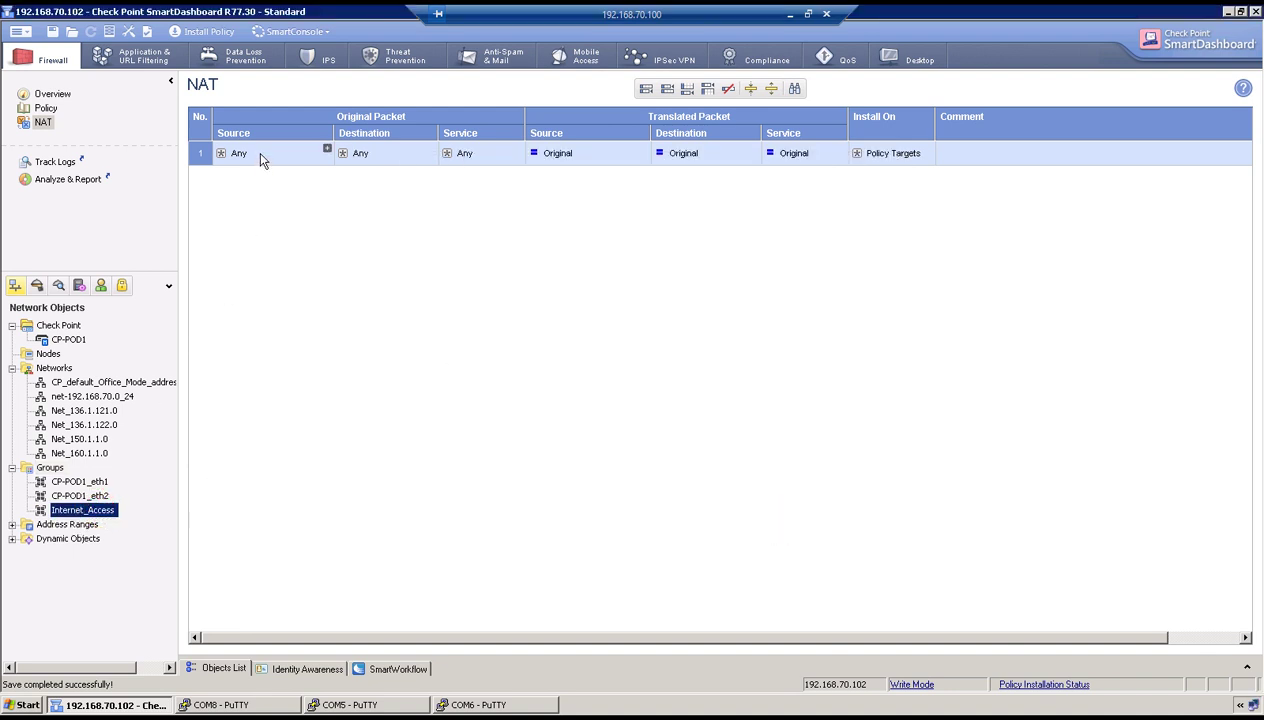
click(328, 153)
scroll(510, 305, down, 2)
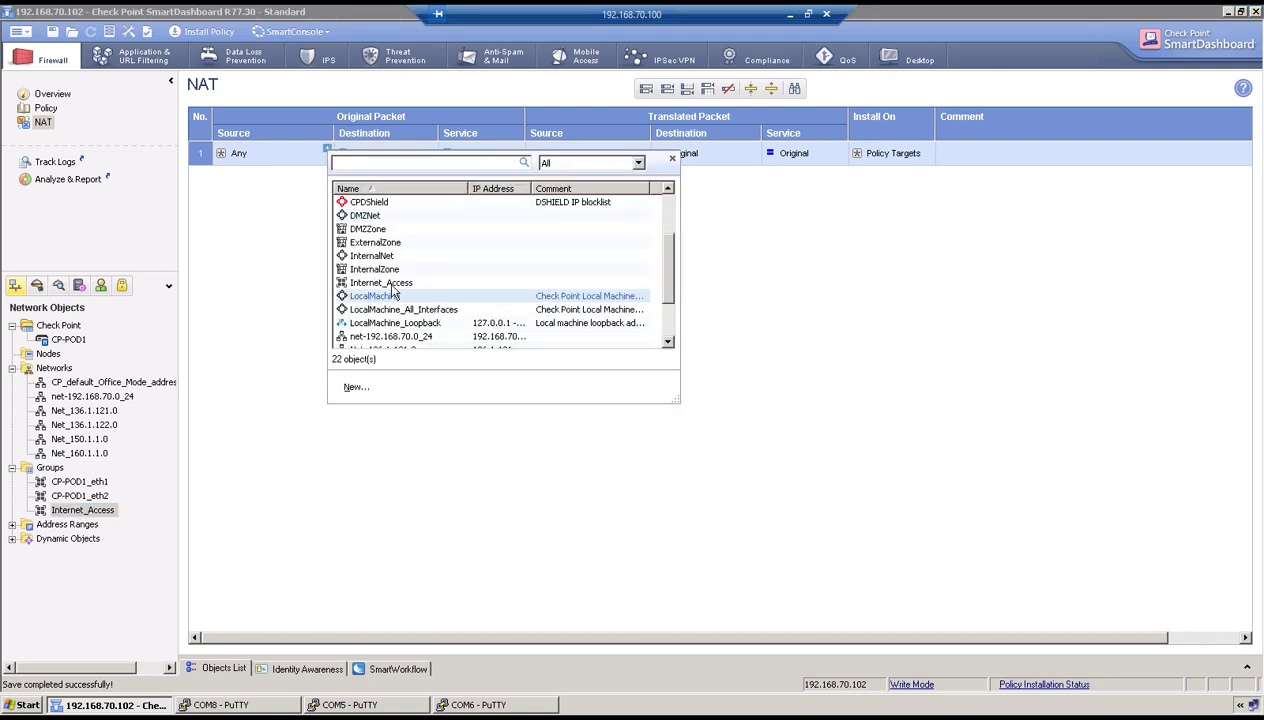
click(378, 283)
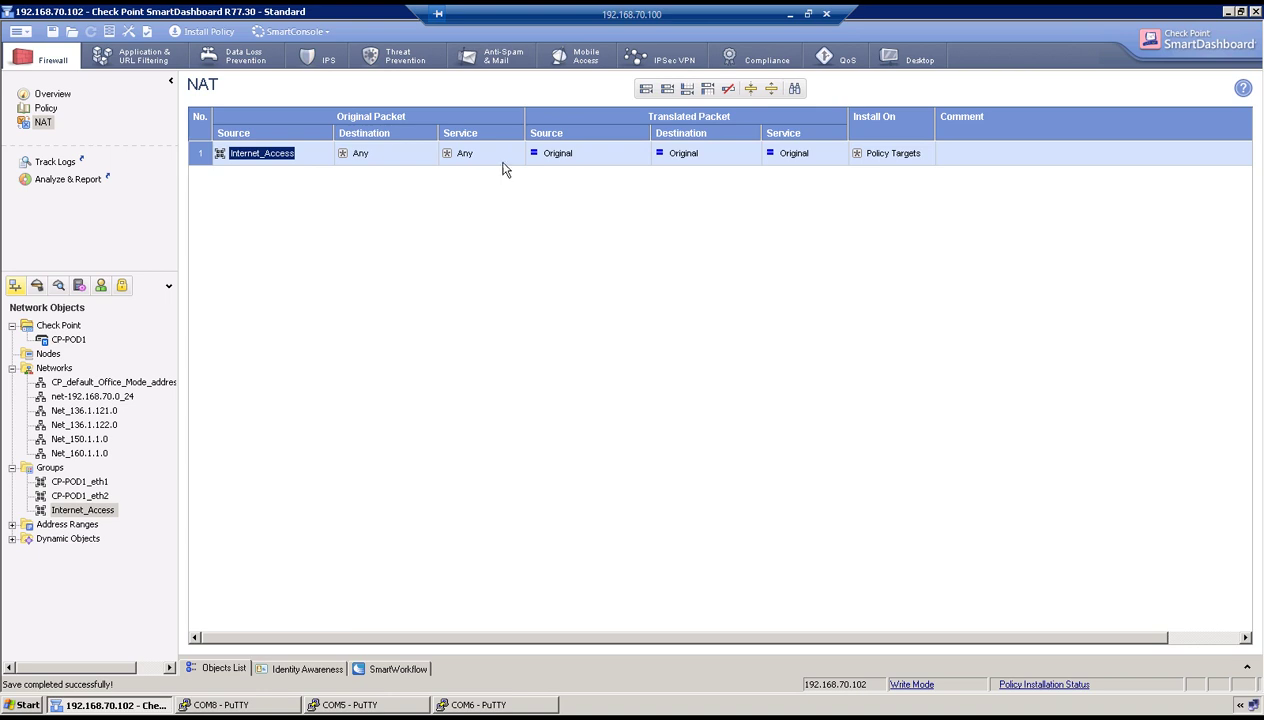
Hide-translate the source behind new host NAT-203.115.100.102 with IPv4 203.115.100.102.
click(551, 156)
right_click(553, 158)
click(584, 173)
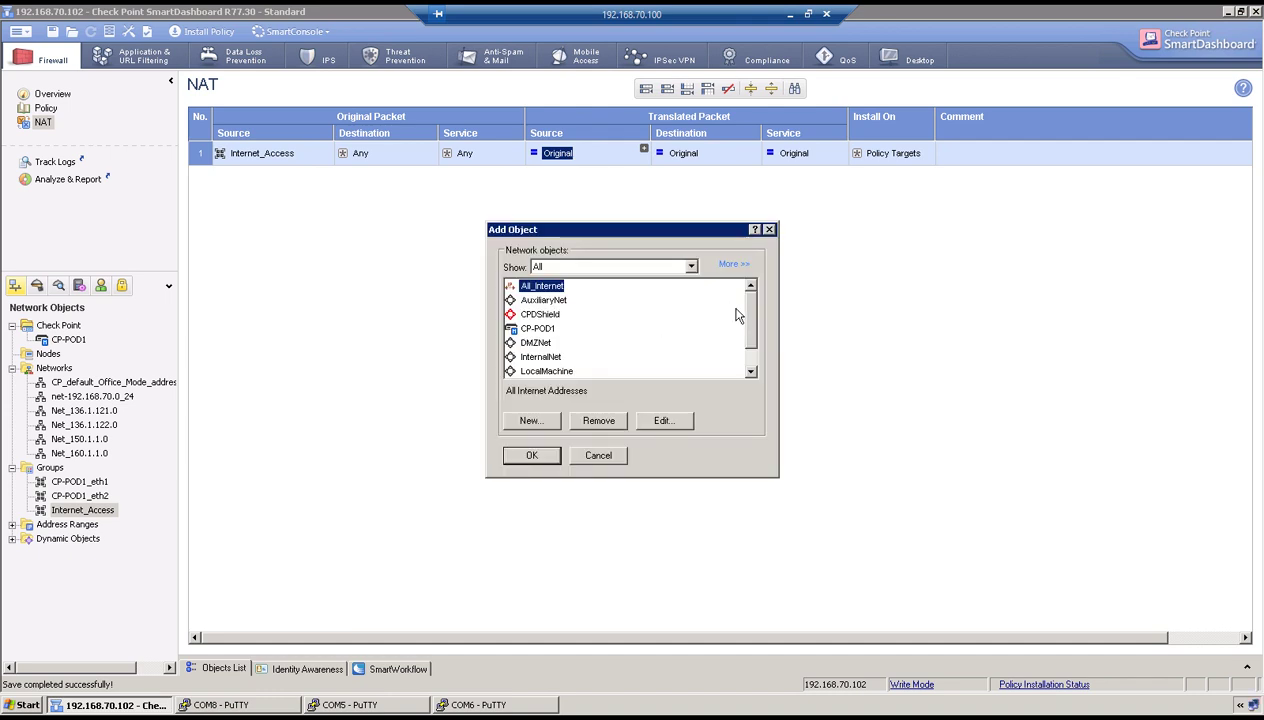
click(531, 421)
mouse_move(578, 455)
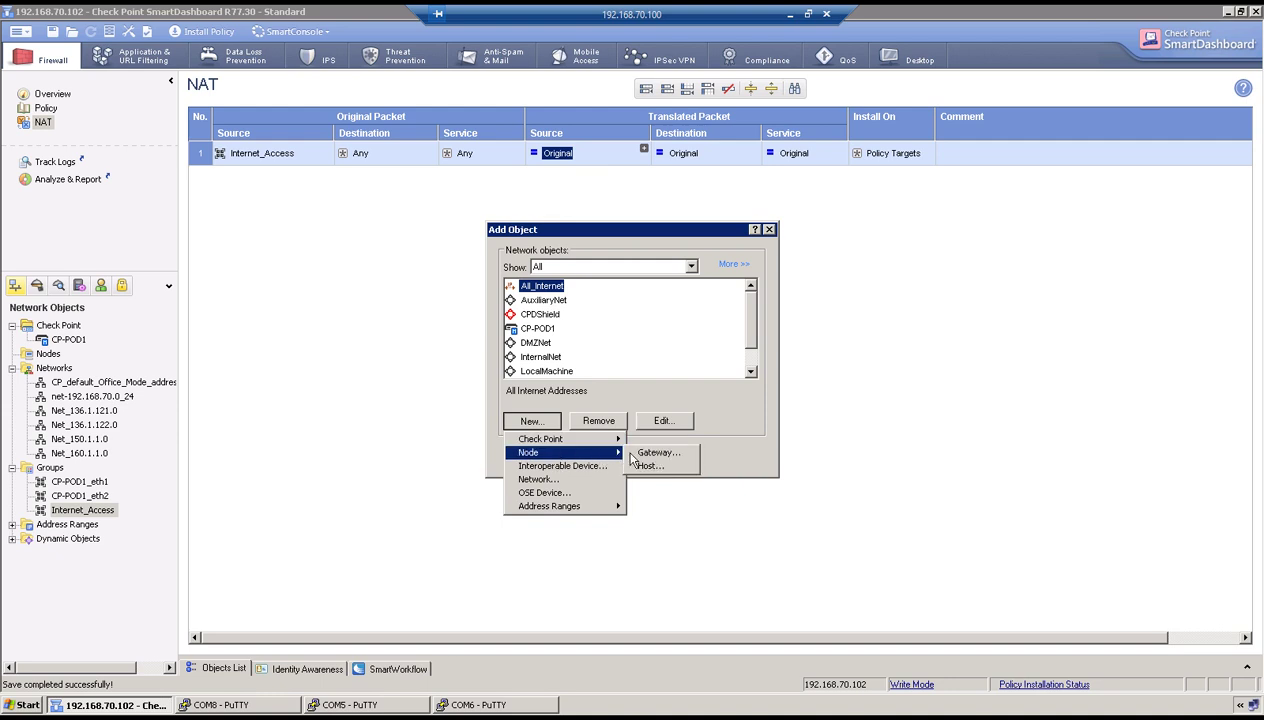
click(650, 467)
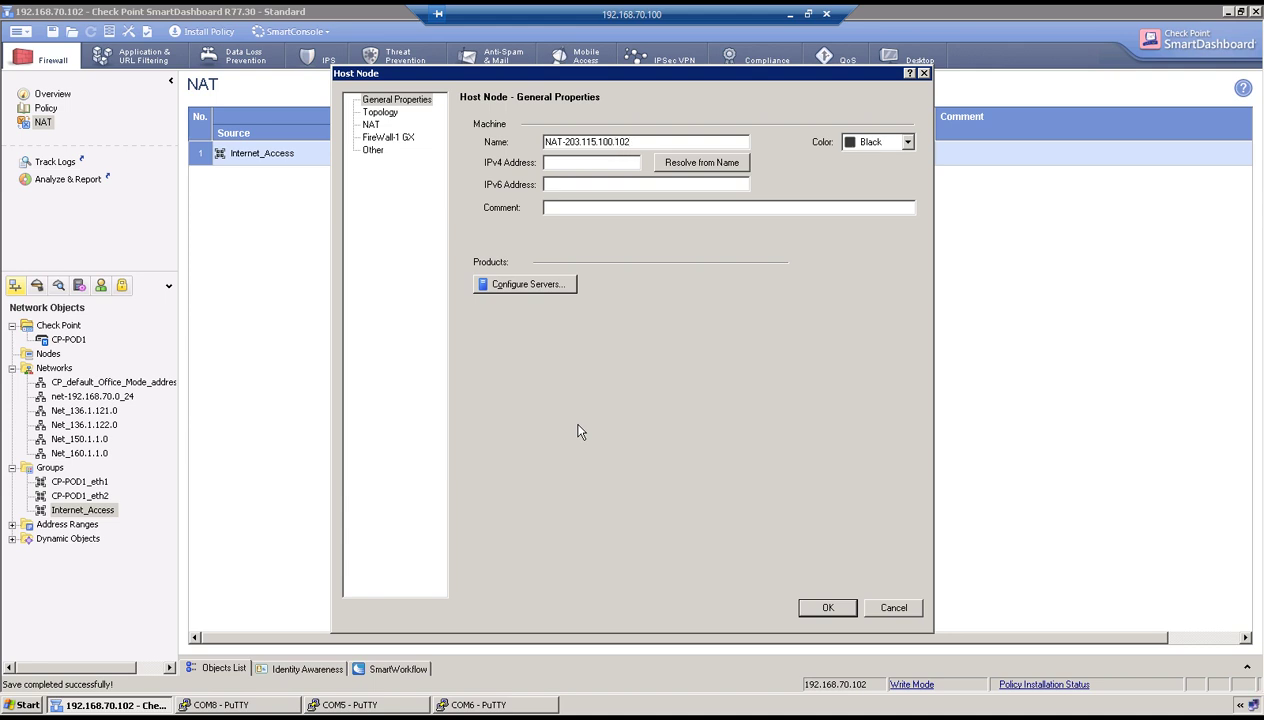
key(Tab)
text(203)
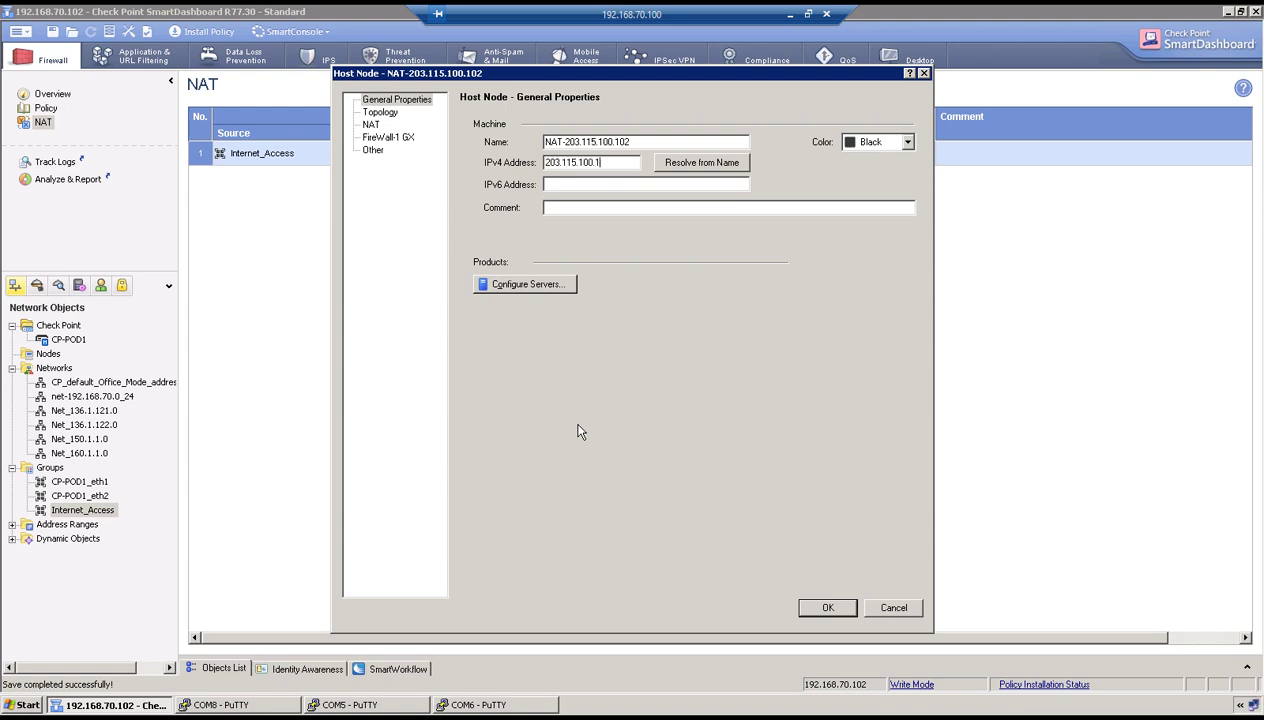
click(828, 609)
click(548, 459)
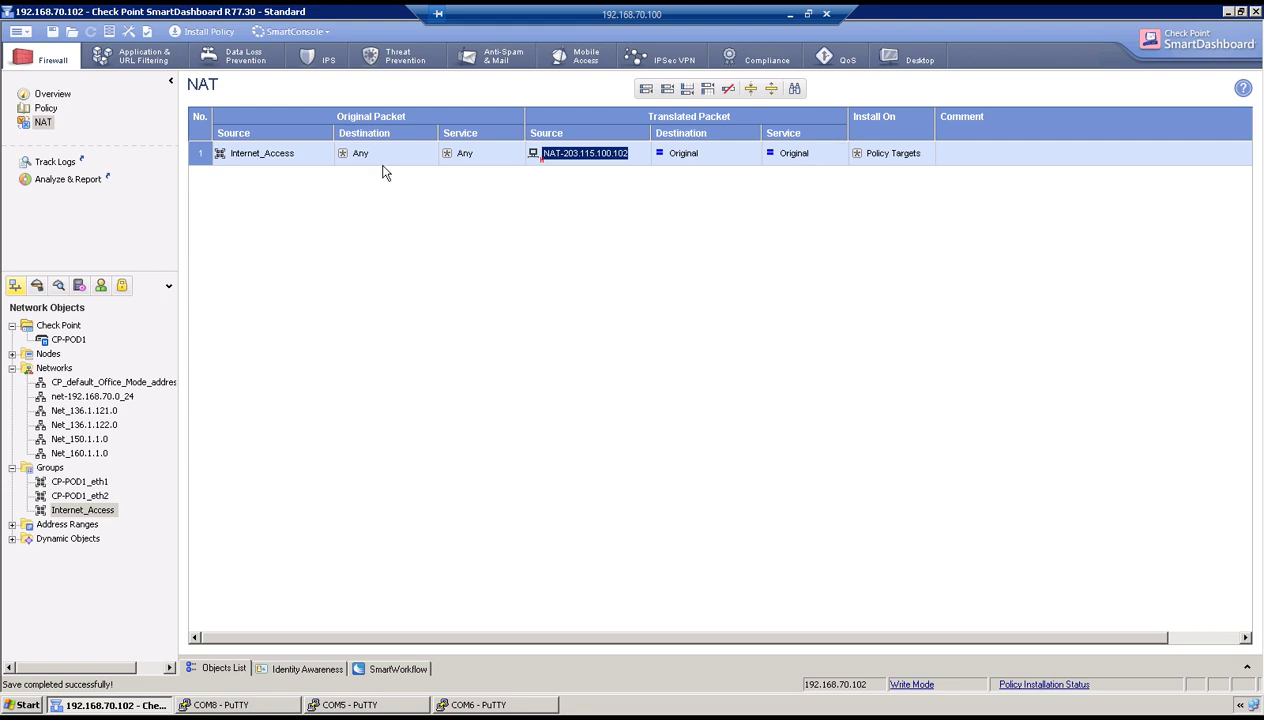
Install the policy on CP-POD1 and launch a Windows command prompt from Run.
click(205, 31)
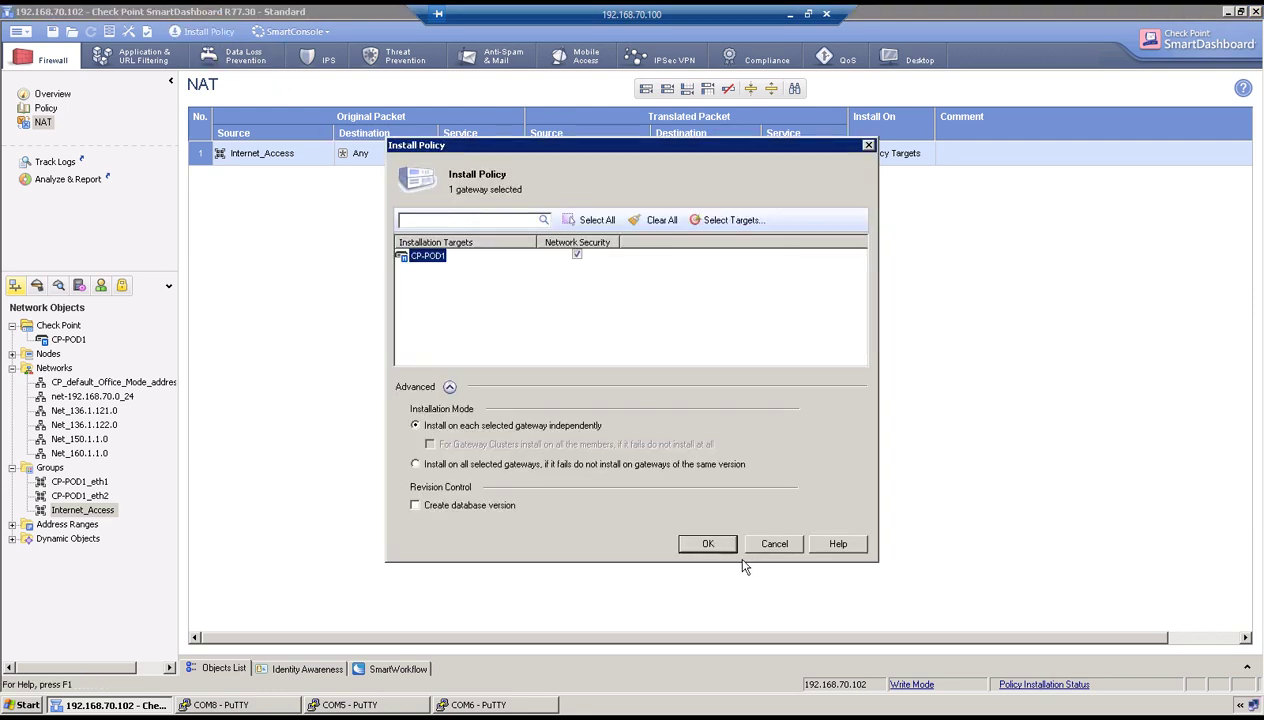
click(707, 543)
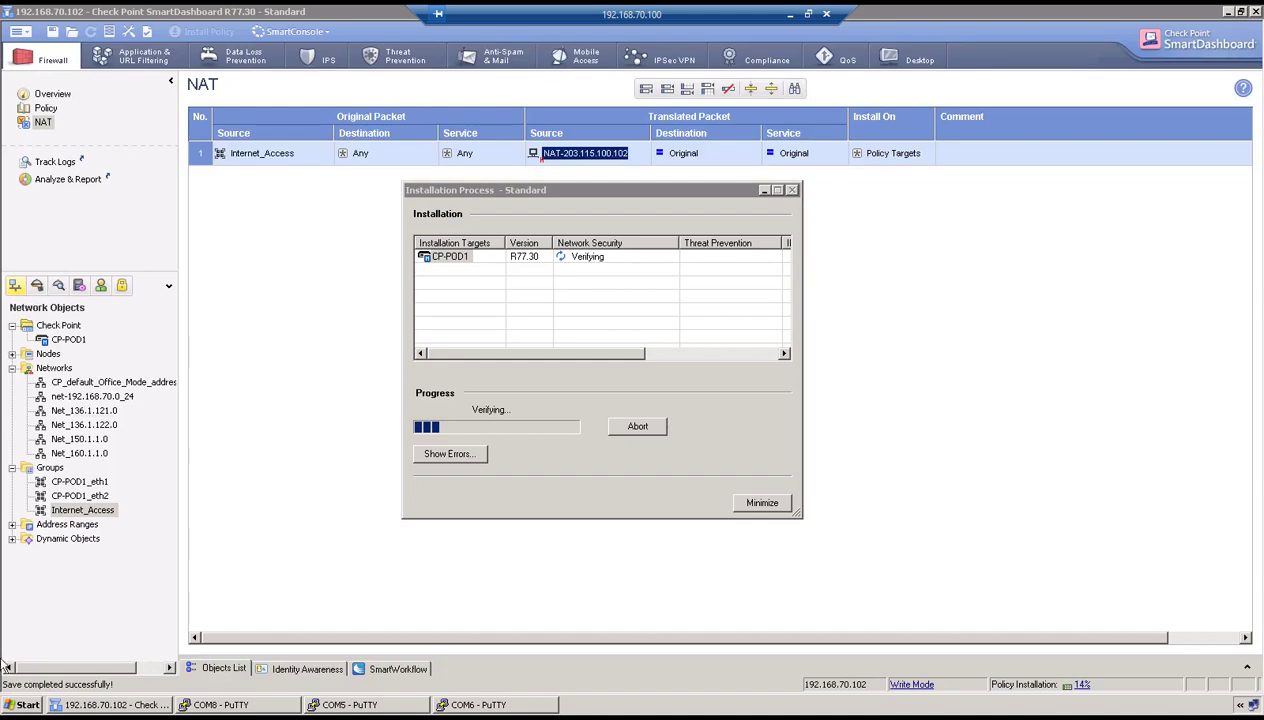
click(8, 705)
click(85, 622)
click(106, 664)
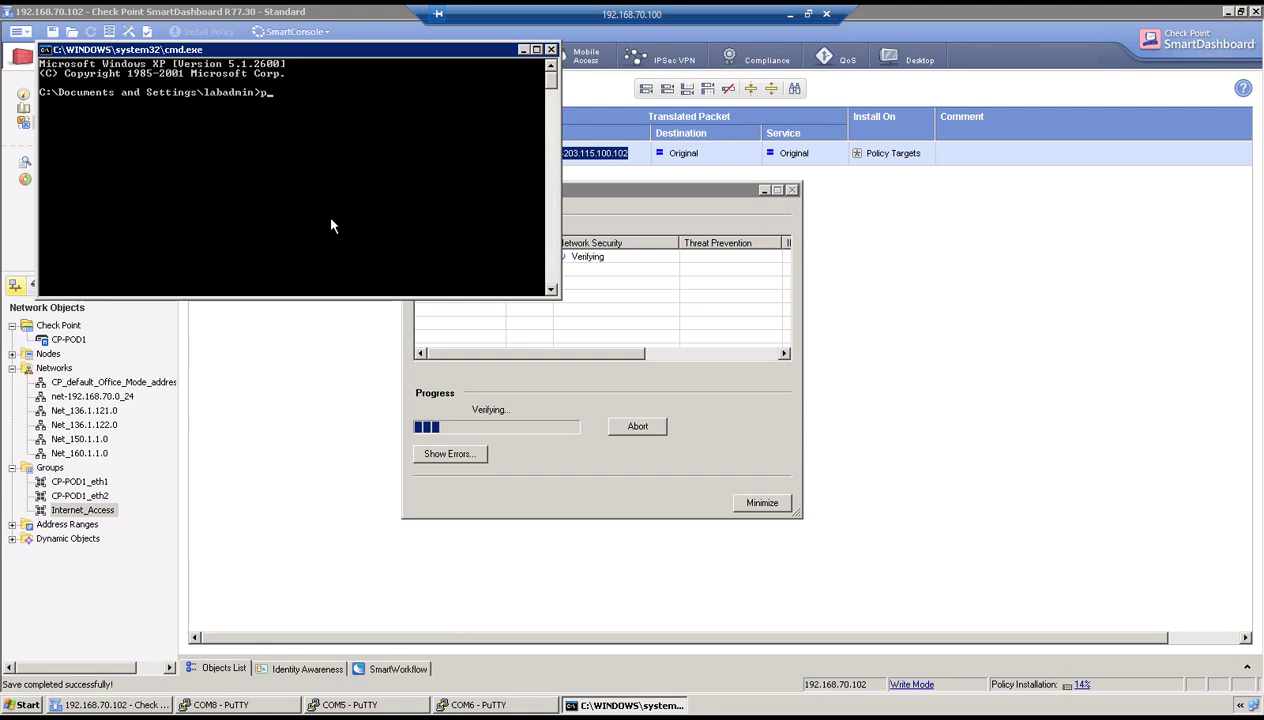
Run ipconfig, then ping 8.8.8.8 and confirm four replies with 0% loss.
text(ipconfig)
key(Return)
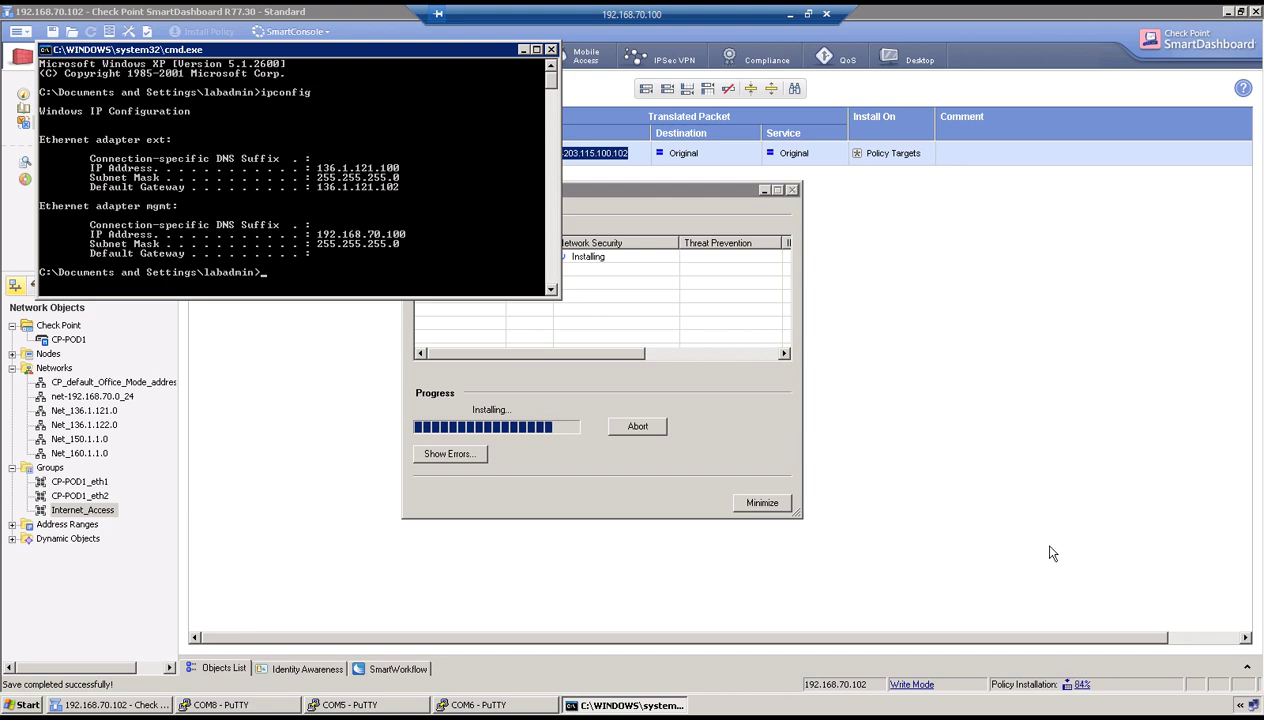
click(319, 217)
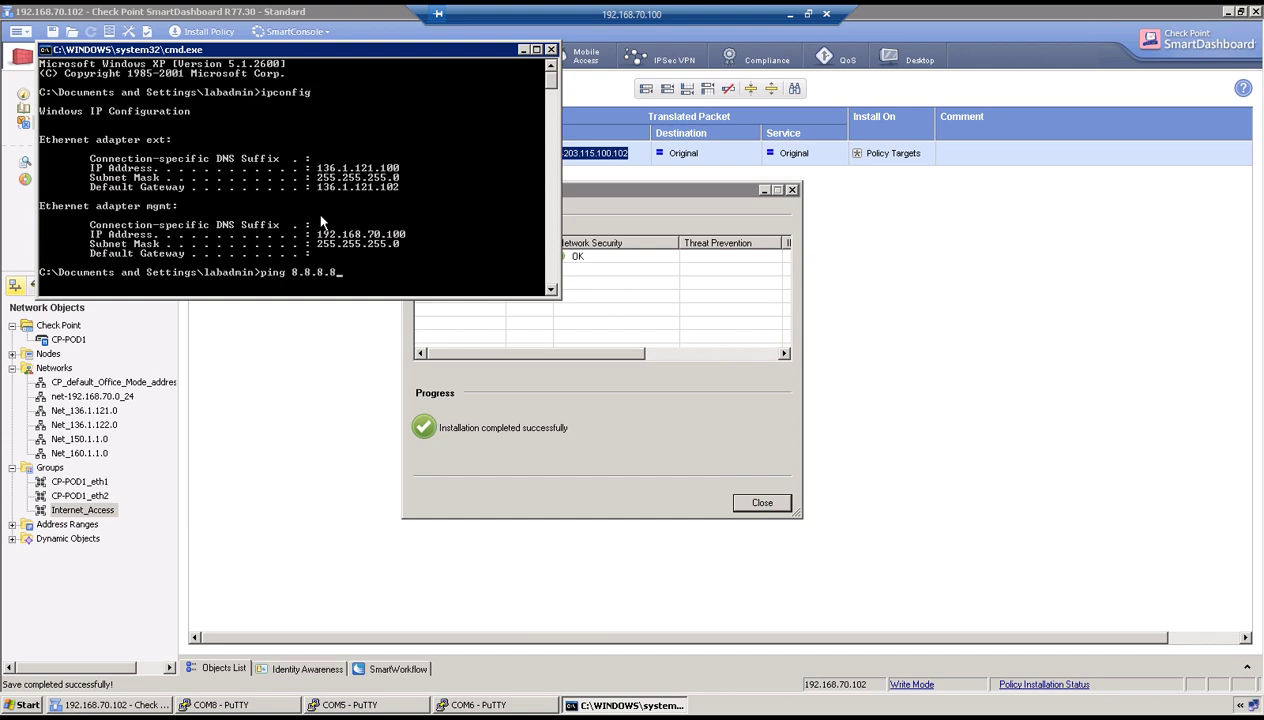
key(Return)
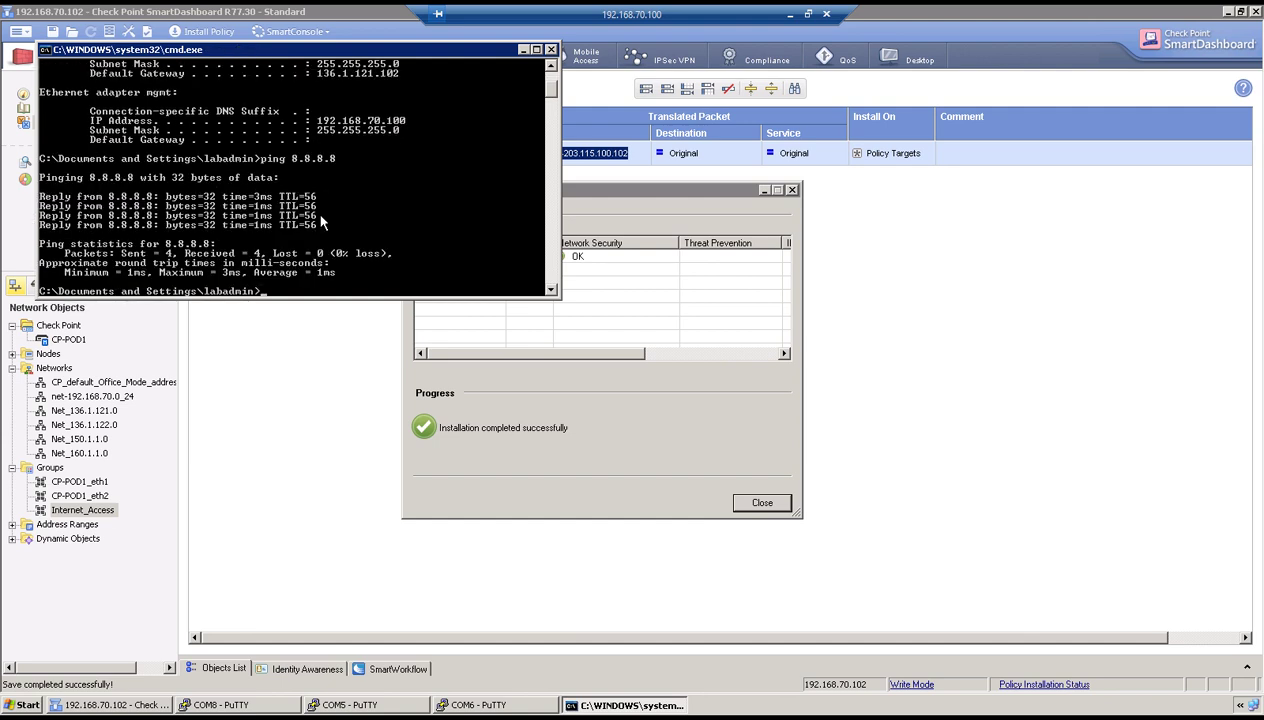
Restore SmartDashboard and launch SmartView Tracker from the SmartConsole menu.
click(1229, 12)
click(1229, 12)
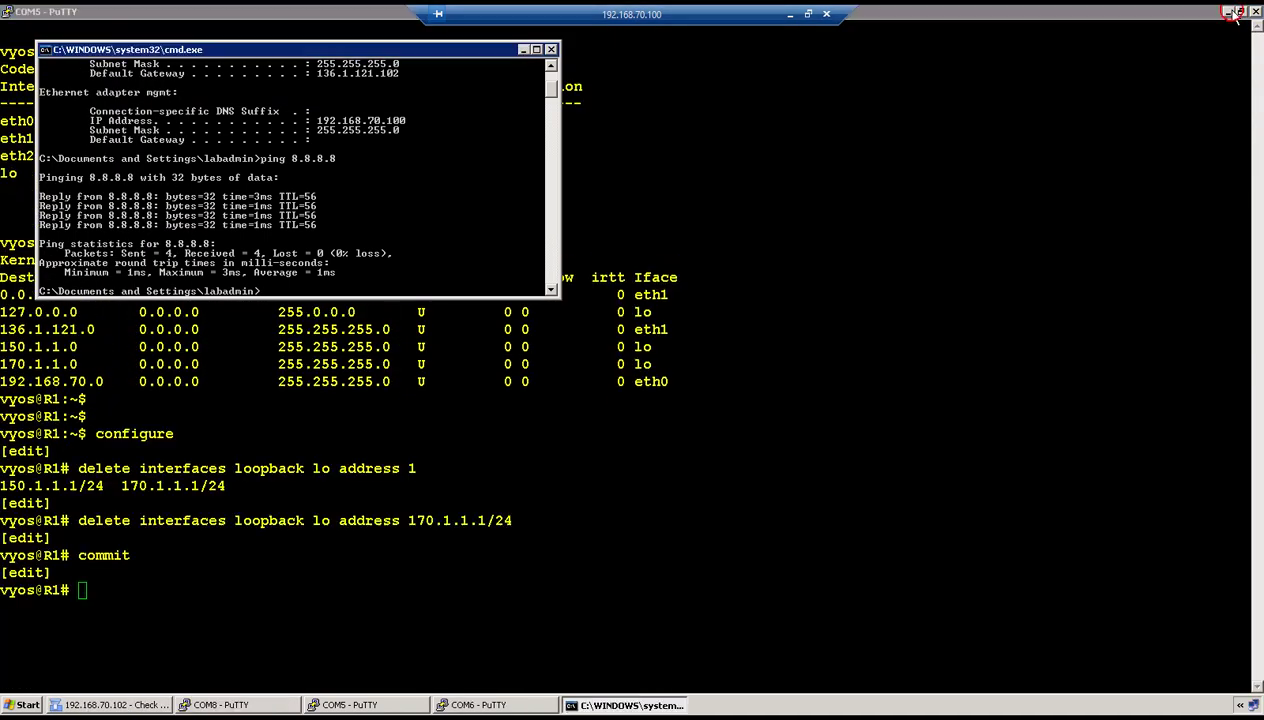
click(522, 49)
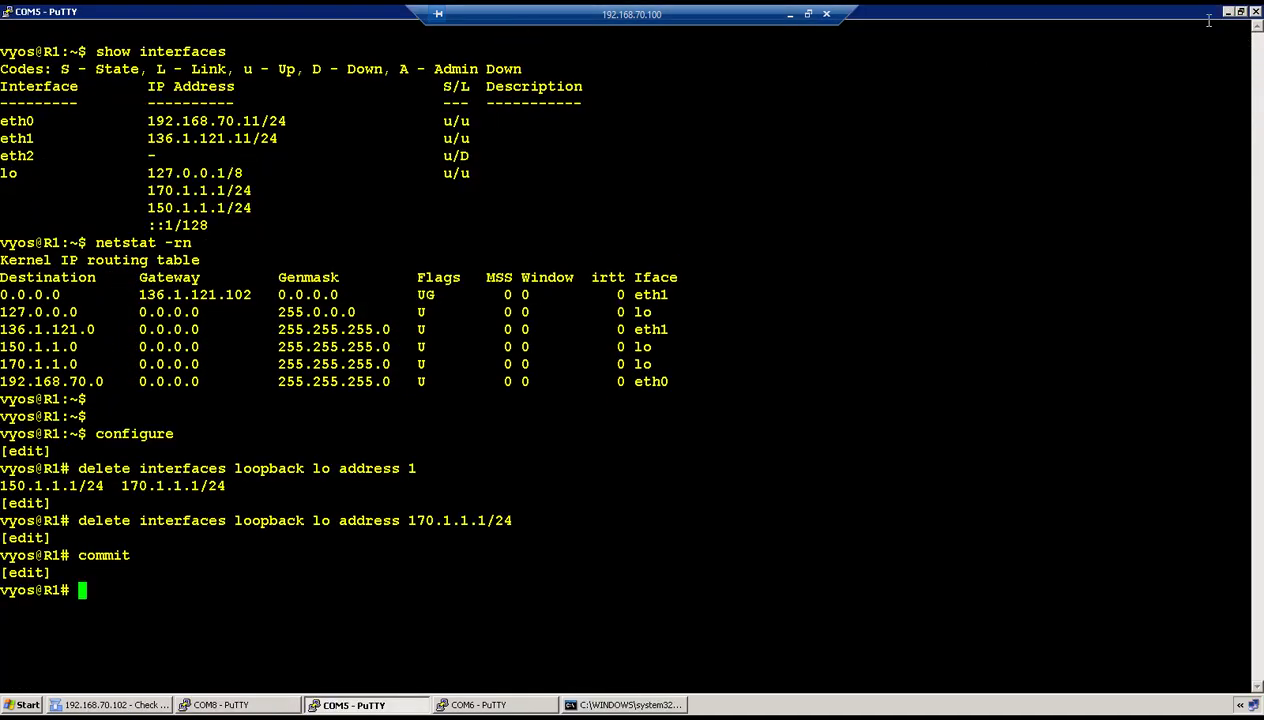
click(1228, 12)
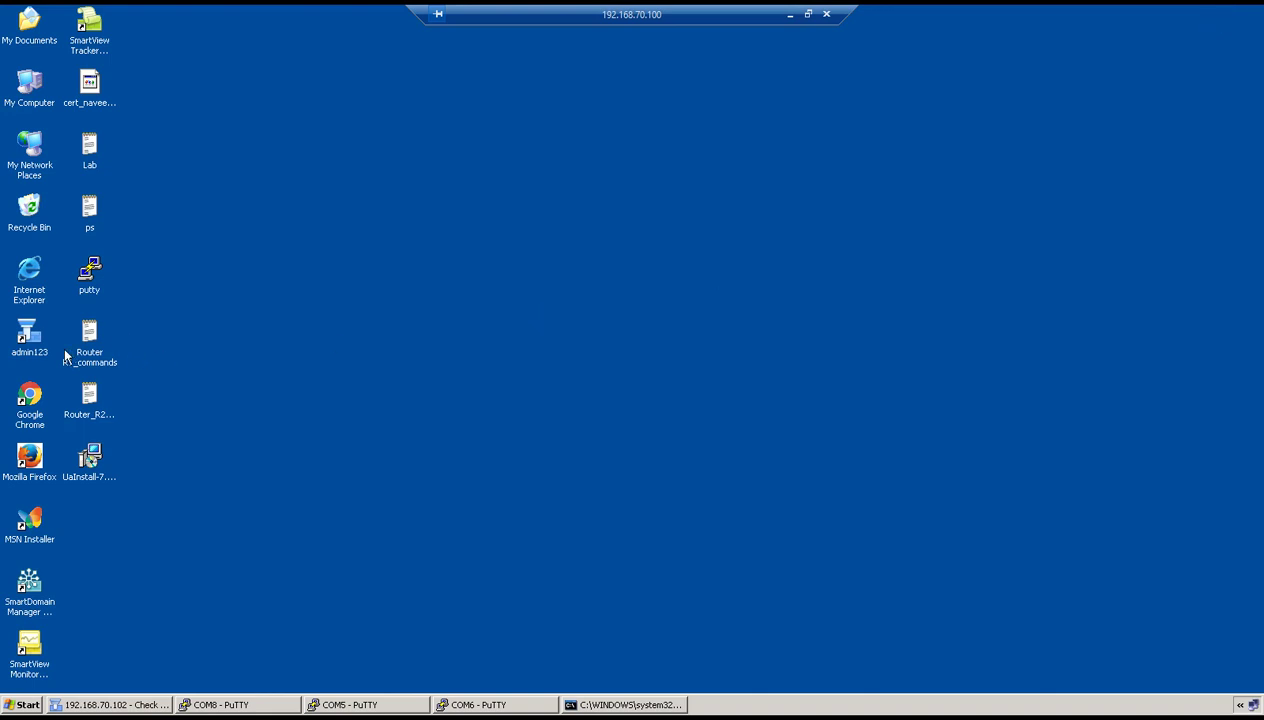
click(86, 704)
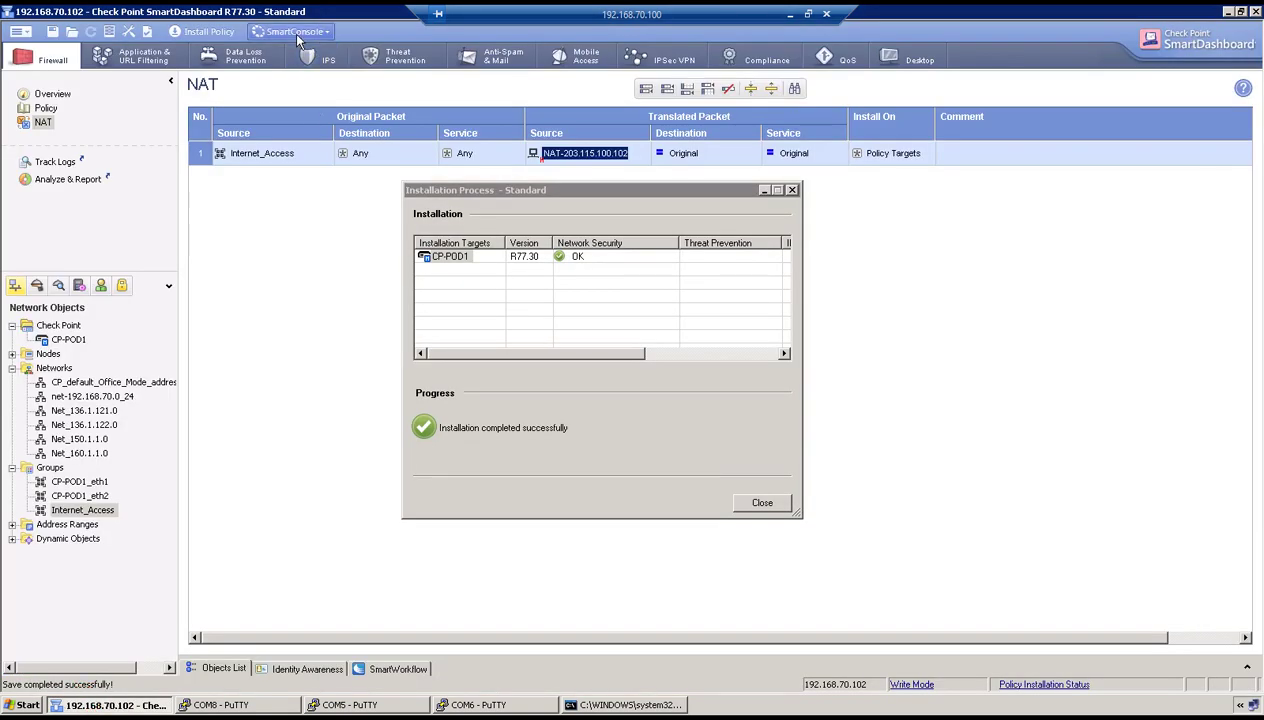
click(297, 33)
click(313, 117)
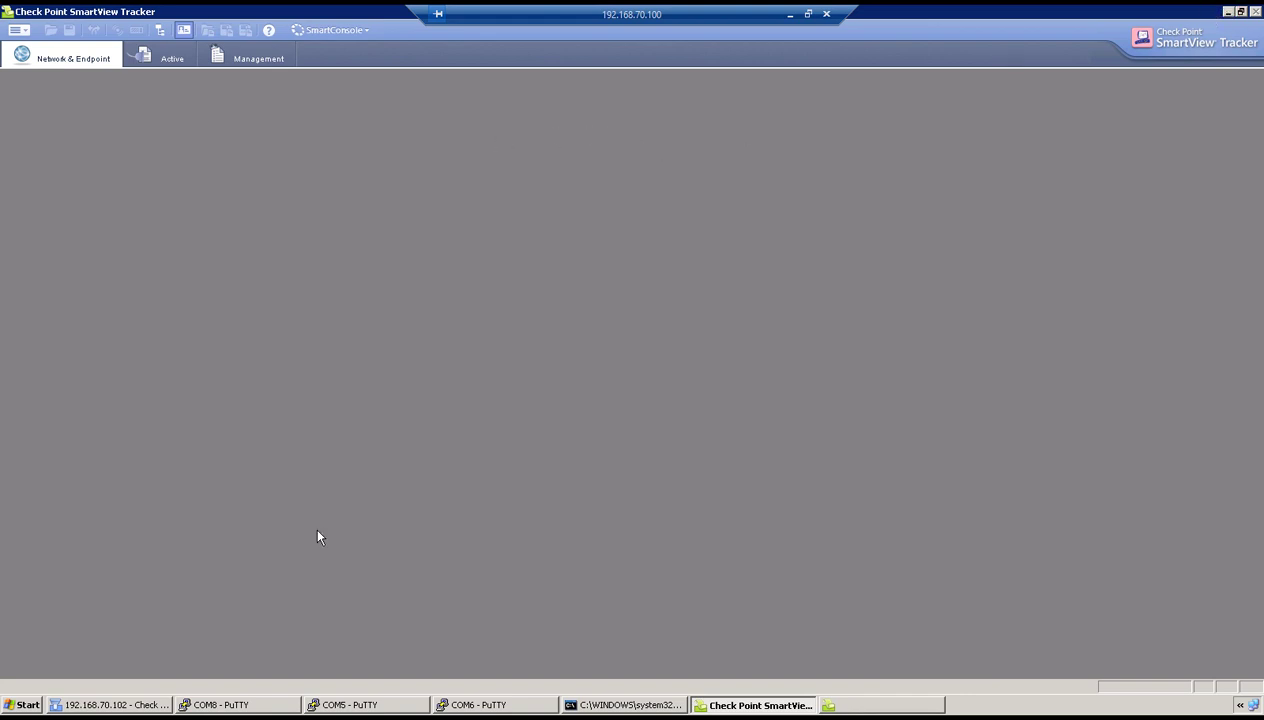
Close the Installation Process dialog and launch Google Chrome from the desktop.
click(20, 702)
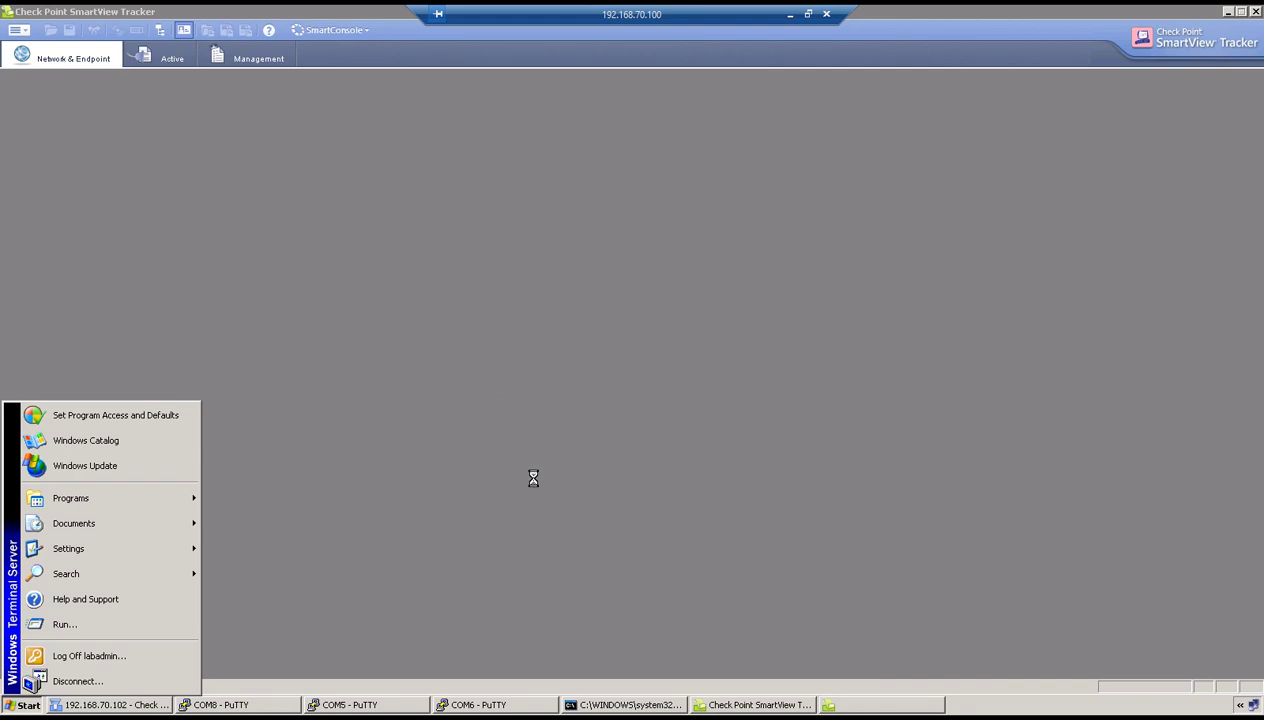
click(1068, 704)
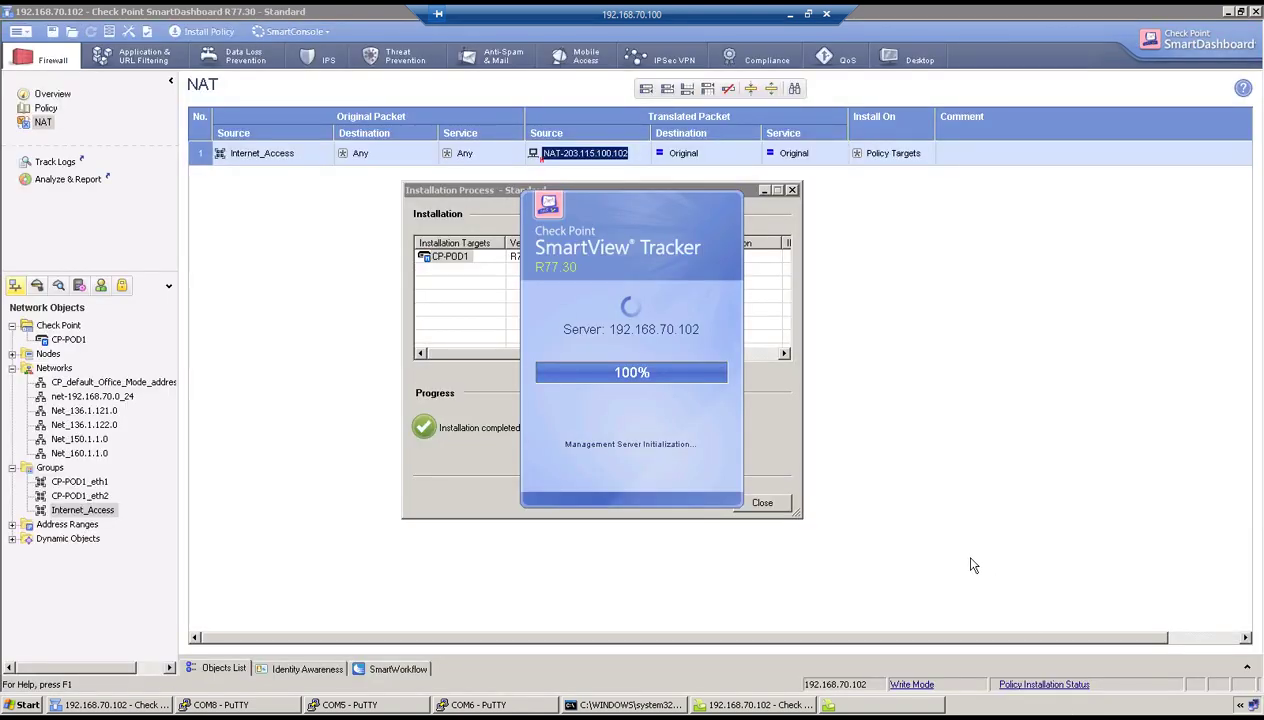
click(760, 504)
click(1226, 12)
double_click(29, 400)
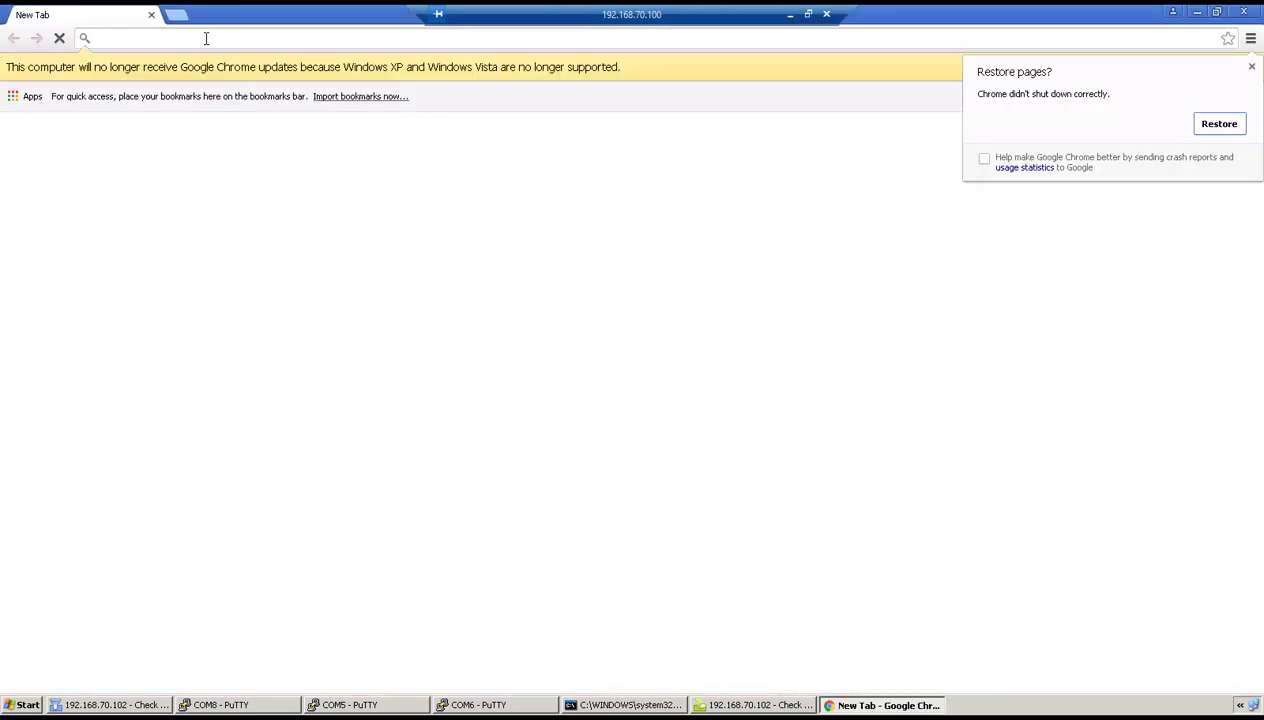
Load google.com in Chrome, then return to the SmartView Tracker log list.
click(206, 38)
text(google.c)
key(Return)
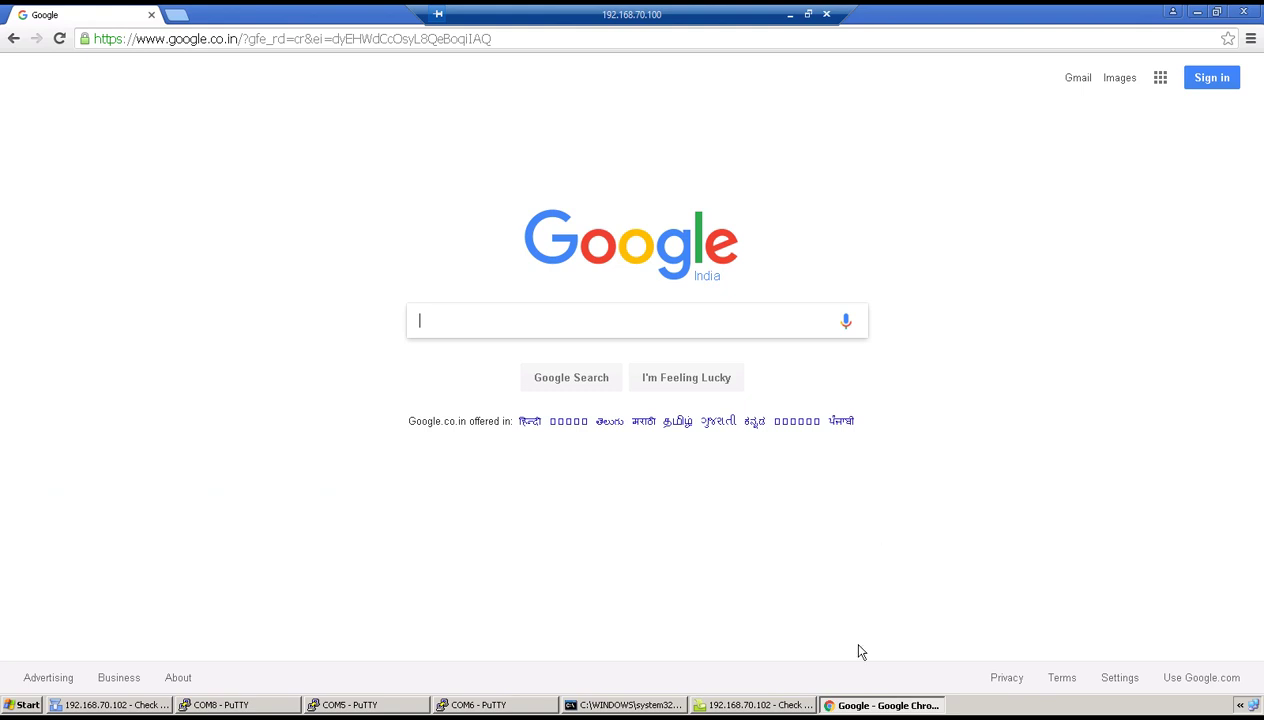
click(757, 705)
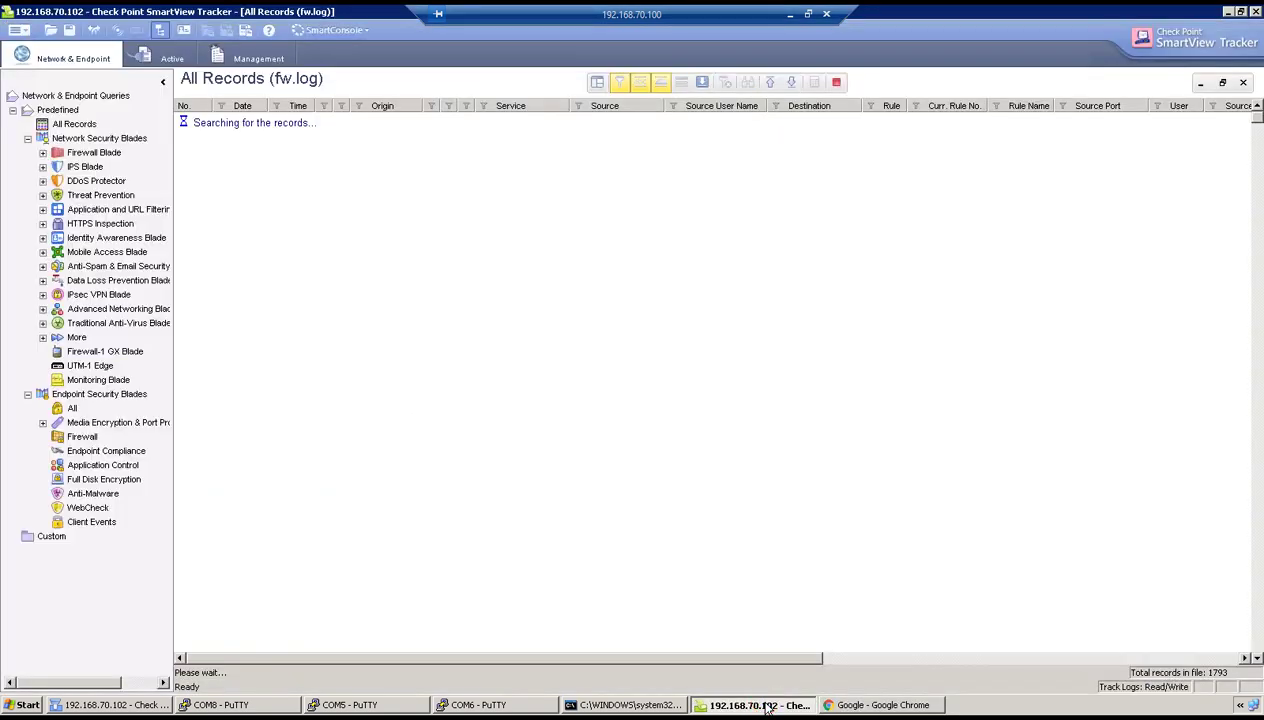
Jump to the newest logs and filter the Source column to 136.1.121.100.
click(792, 84)
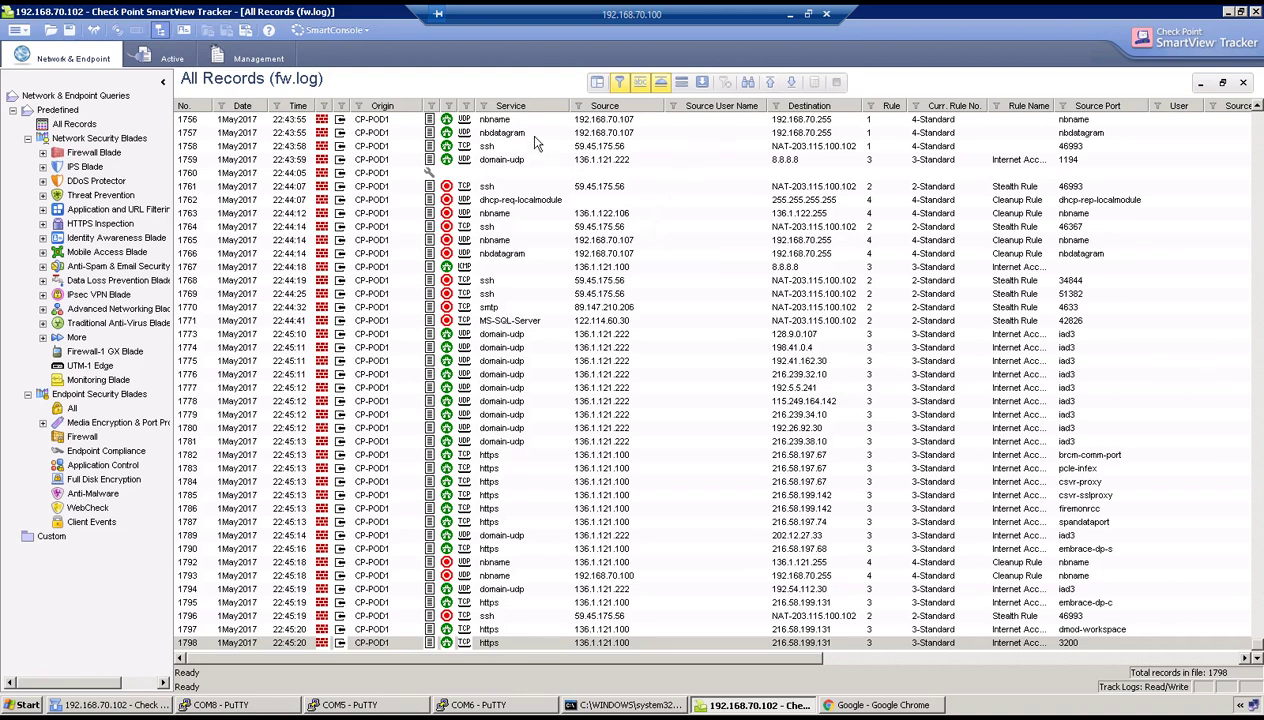
right_click(467, 108)
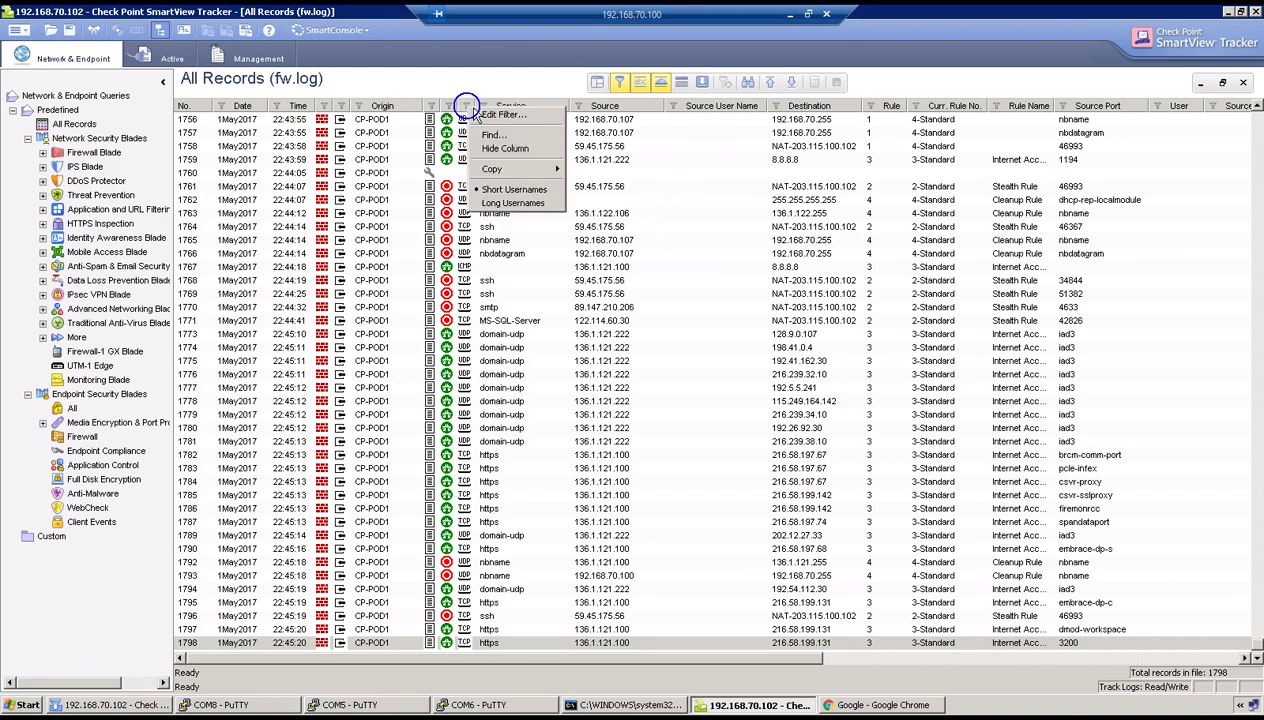
click(631, 108)
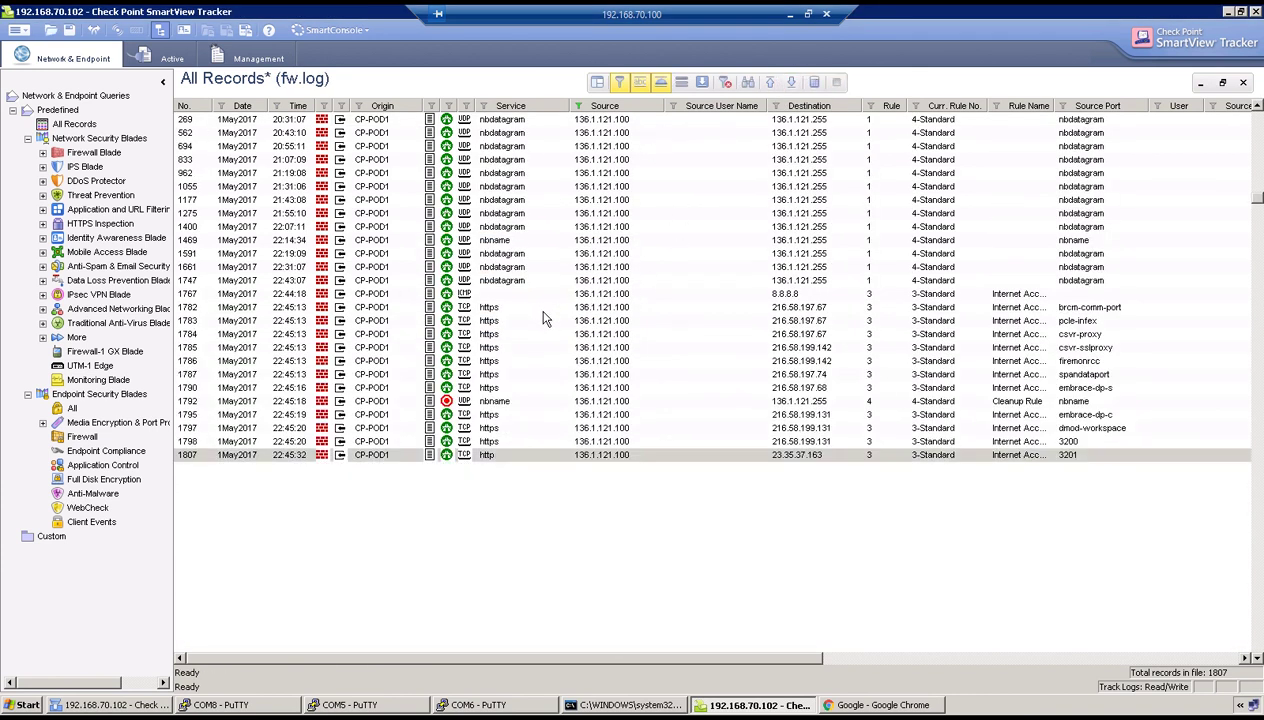
Confirm record 1767's ping to 8.8.8.8 shows XlateSrc 203.115.100.102.
click(534, 295)
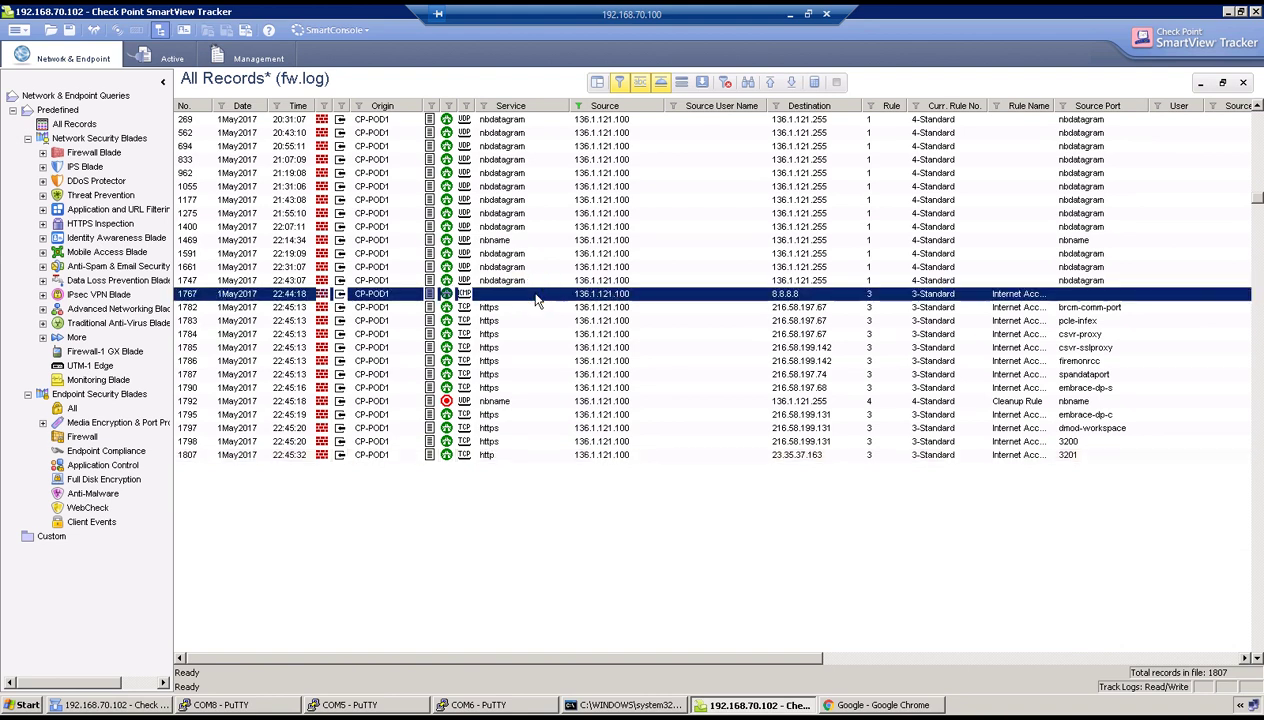
double_click(536, 296)
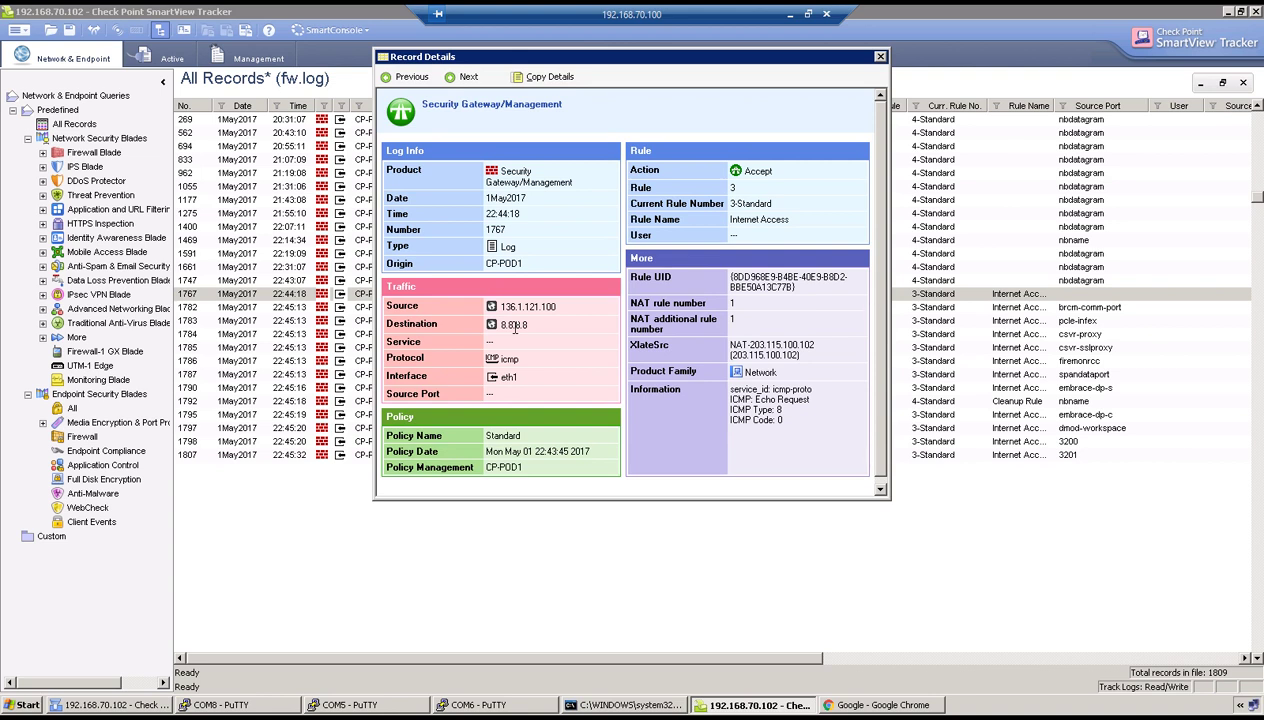
drag(727, 344, 800, 356)
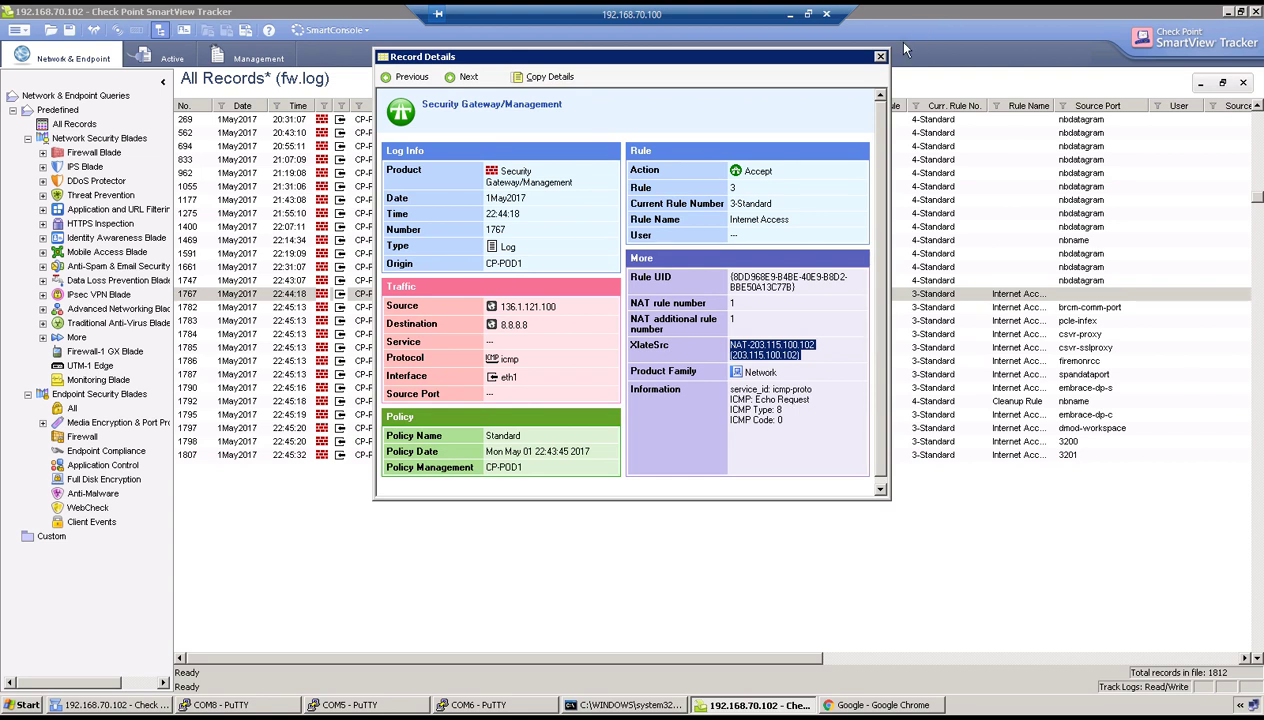
click(880, 56)
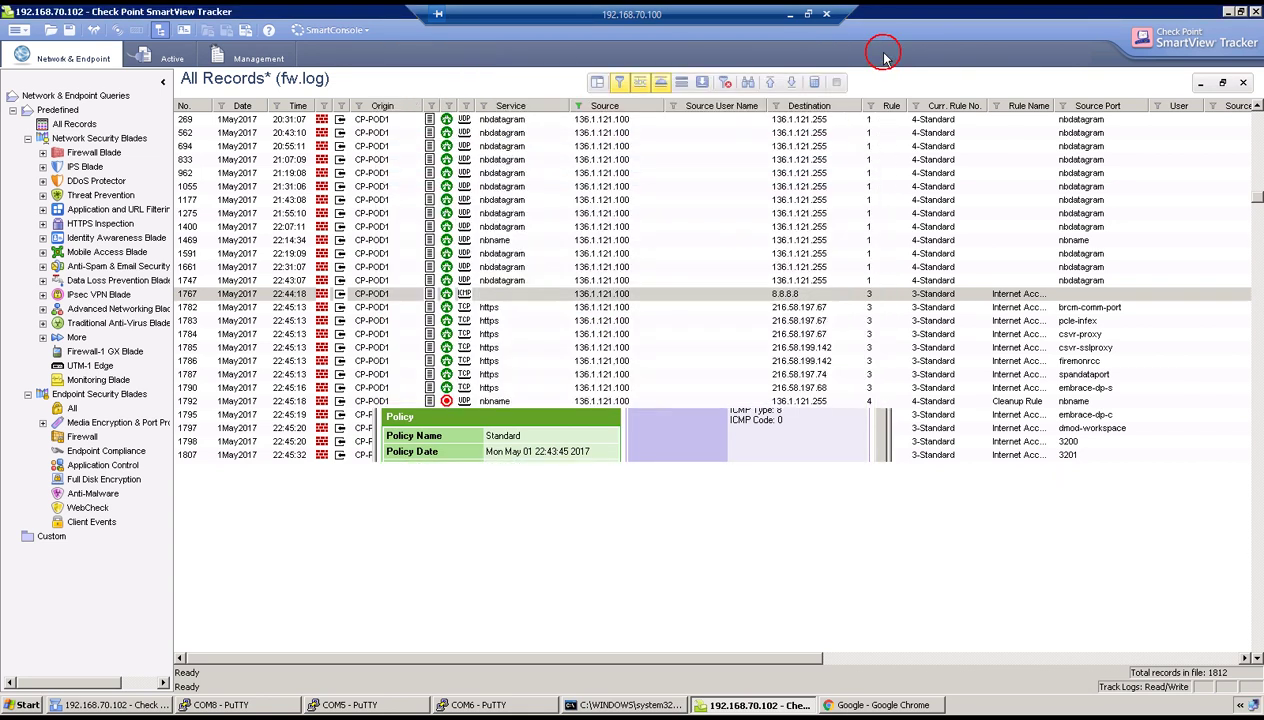
double_click(514, 347)
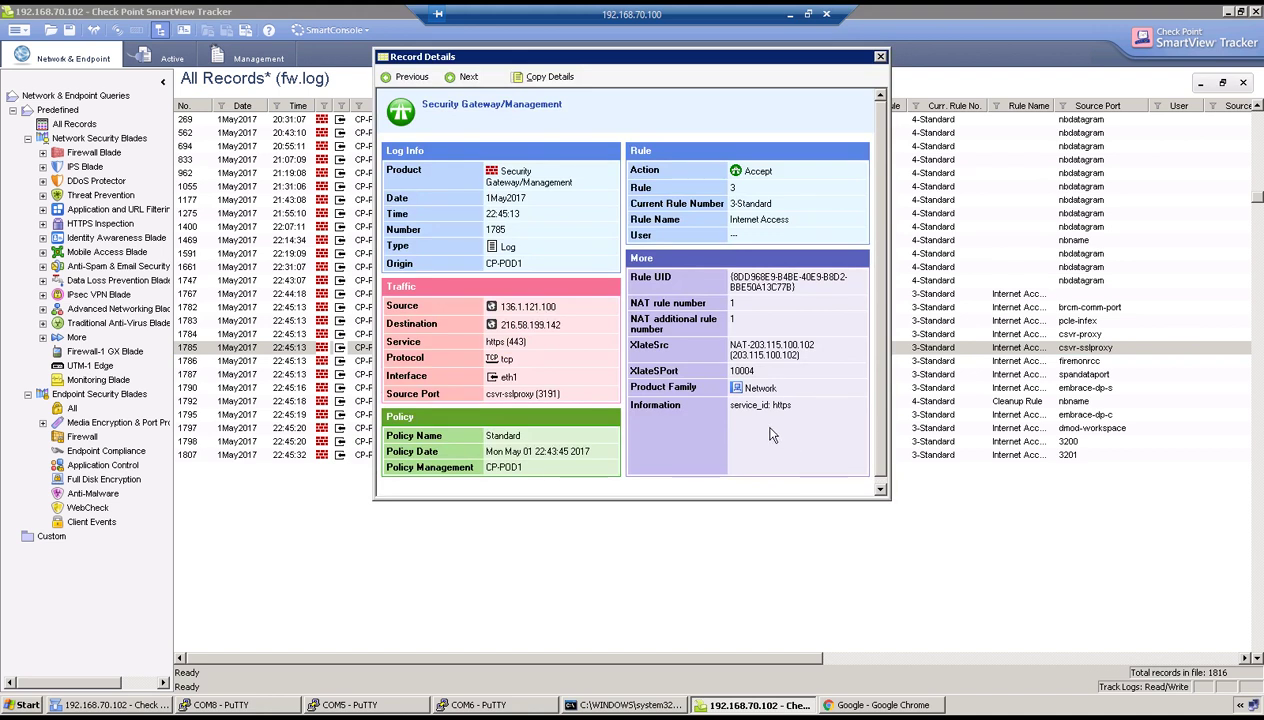
drag(500, 306, 563, 324)
drag(486, 342, 547, 346)
drag(727, 345, 818, 357)
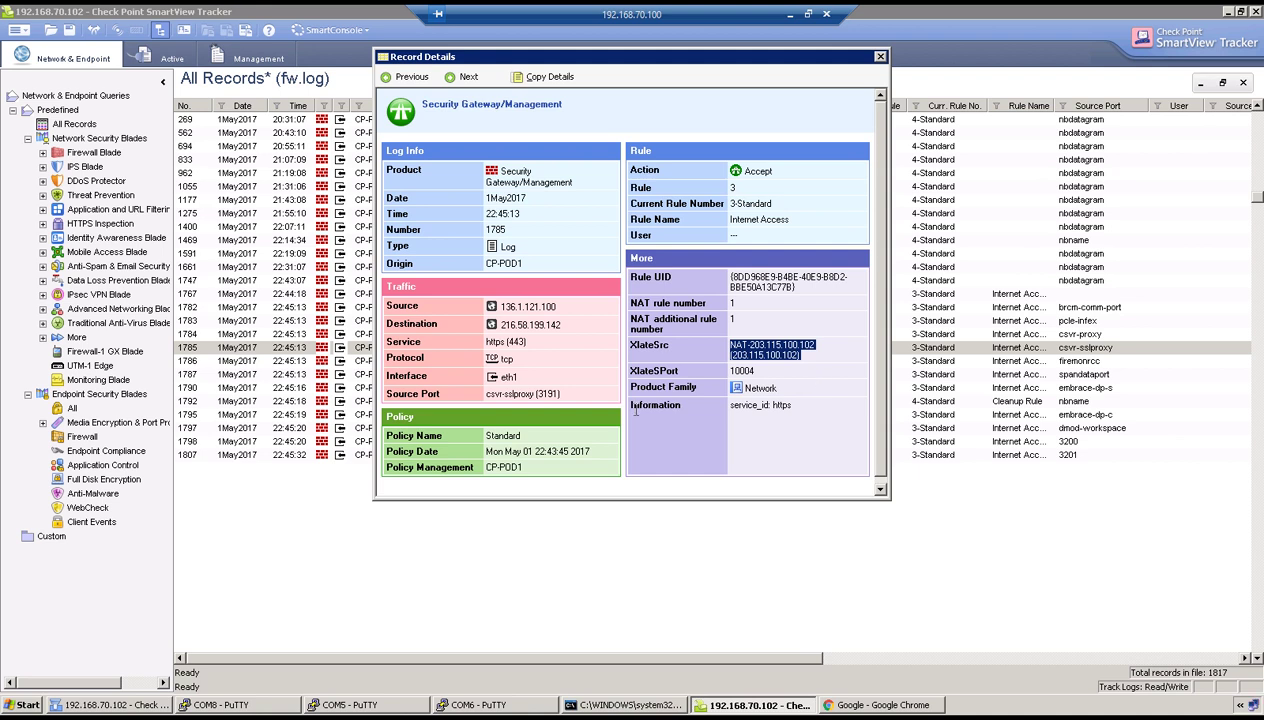
click(526, 394)
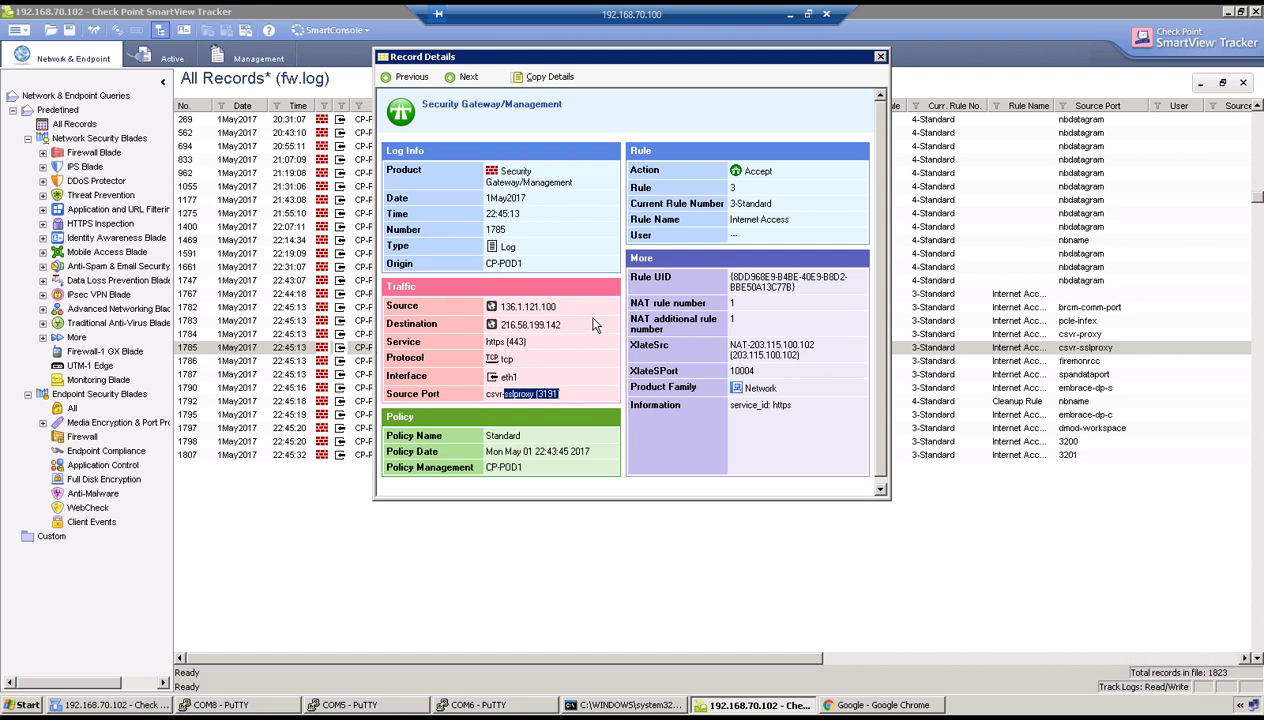
drag(729, 371, 757, 371)
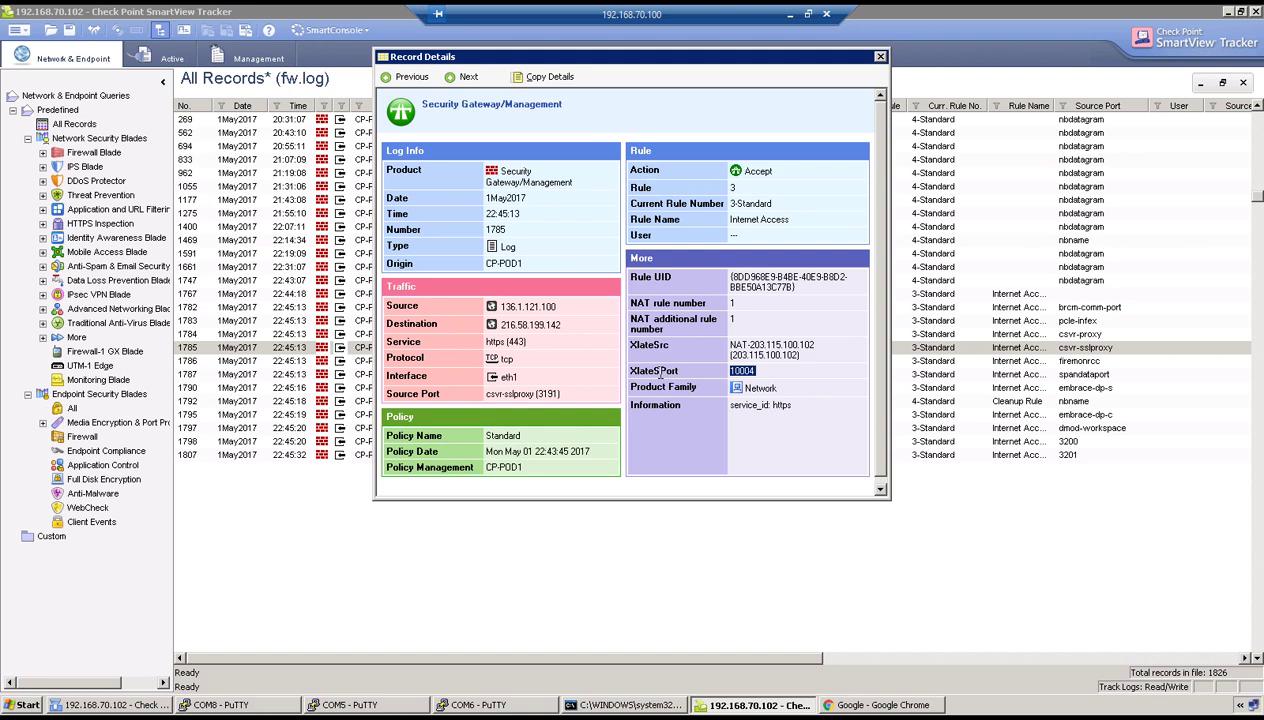
click(879, 56)
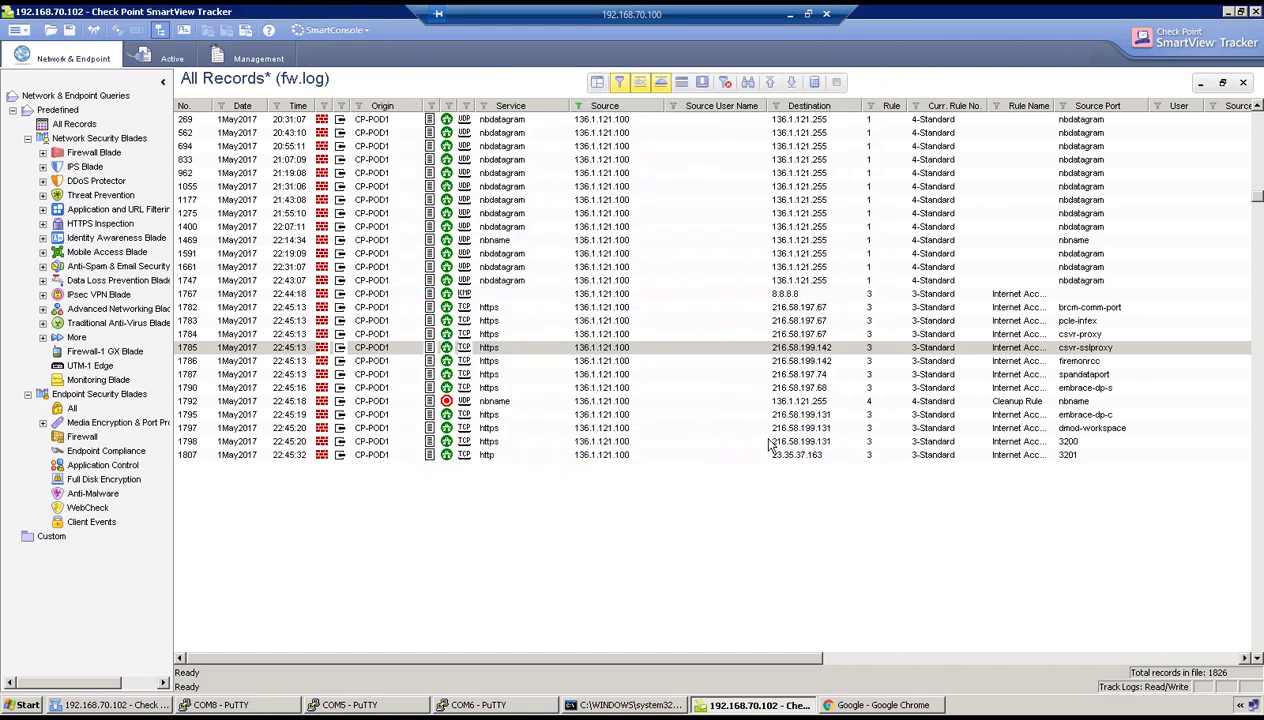
click(789, 14)
scroll(518, 444, down, 1)
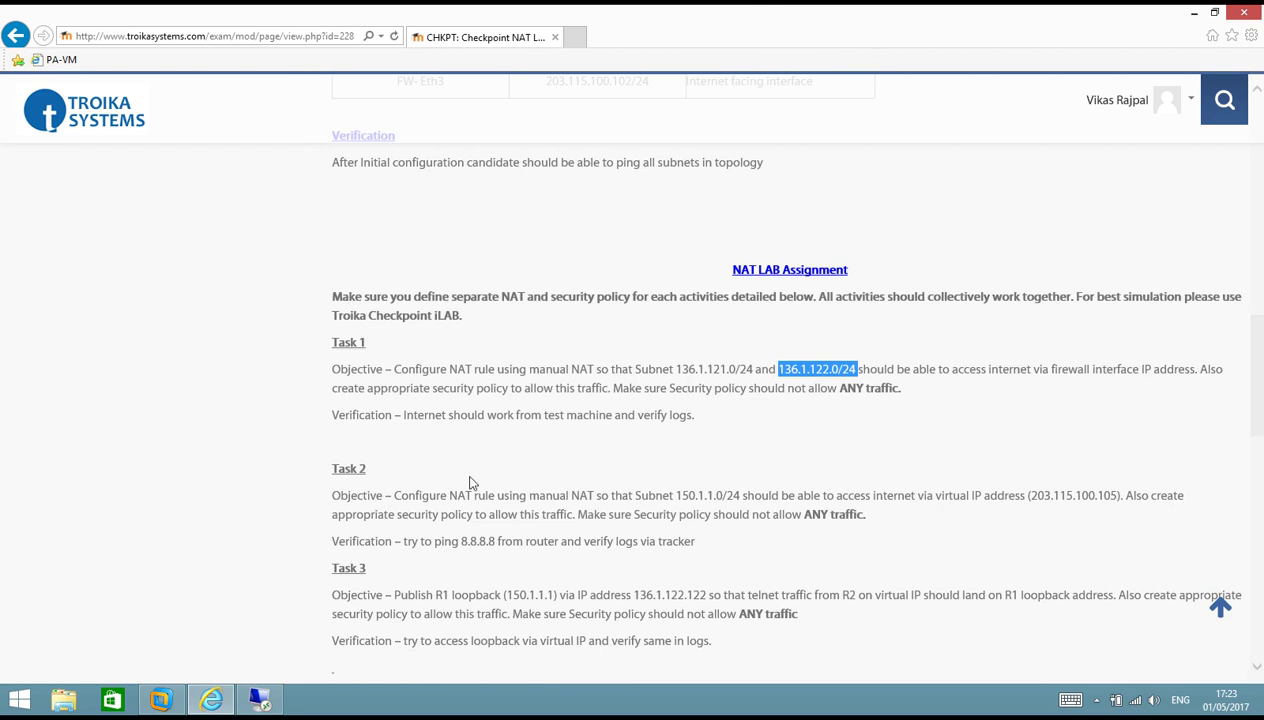
drag(396, 496, 590, 517)
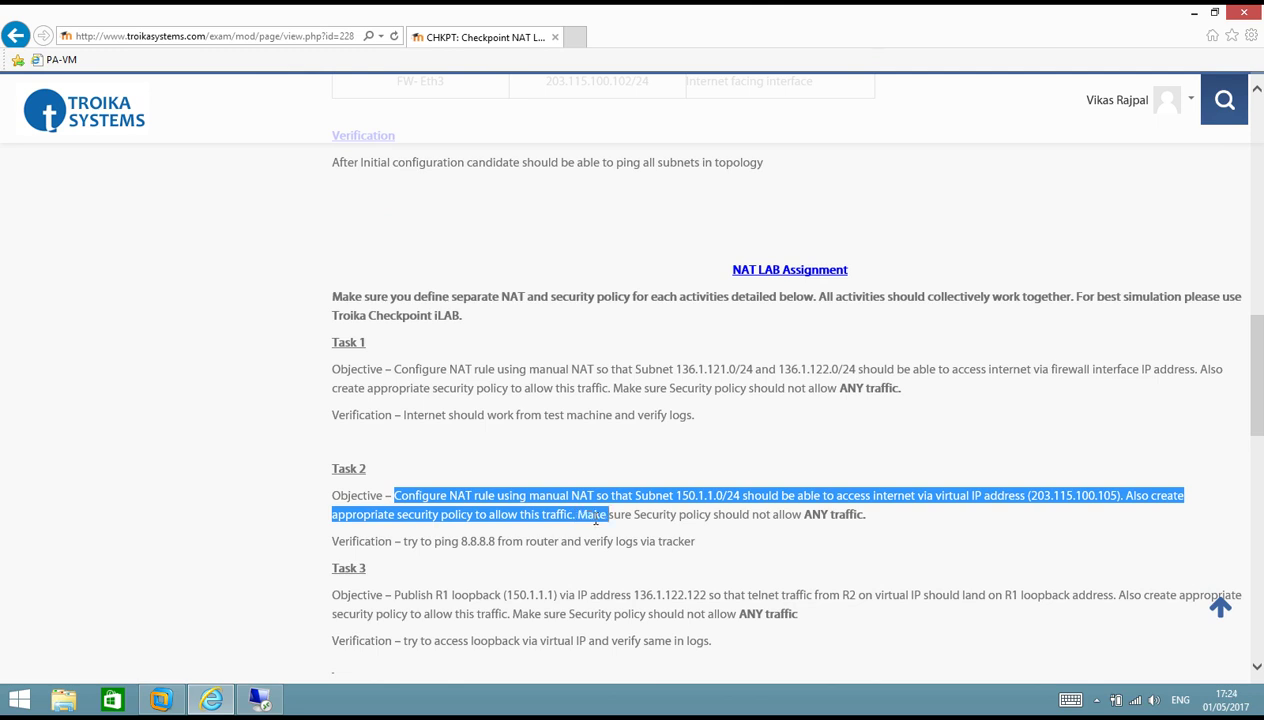
drag(597, 519, 801, 524)
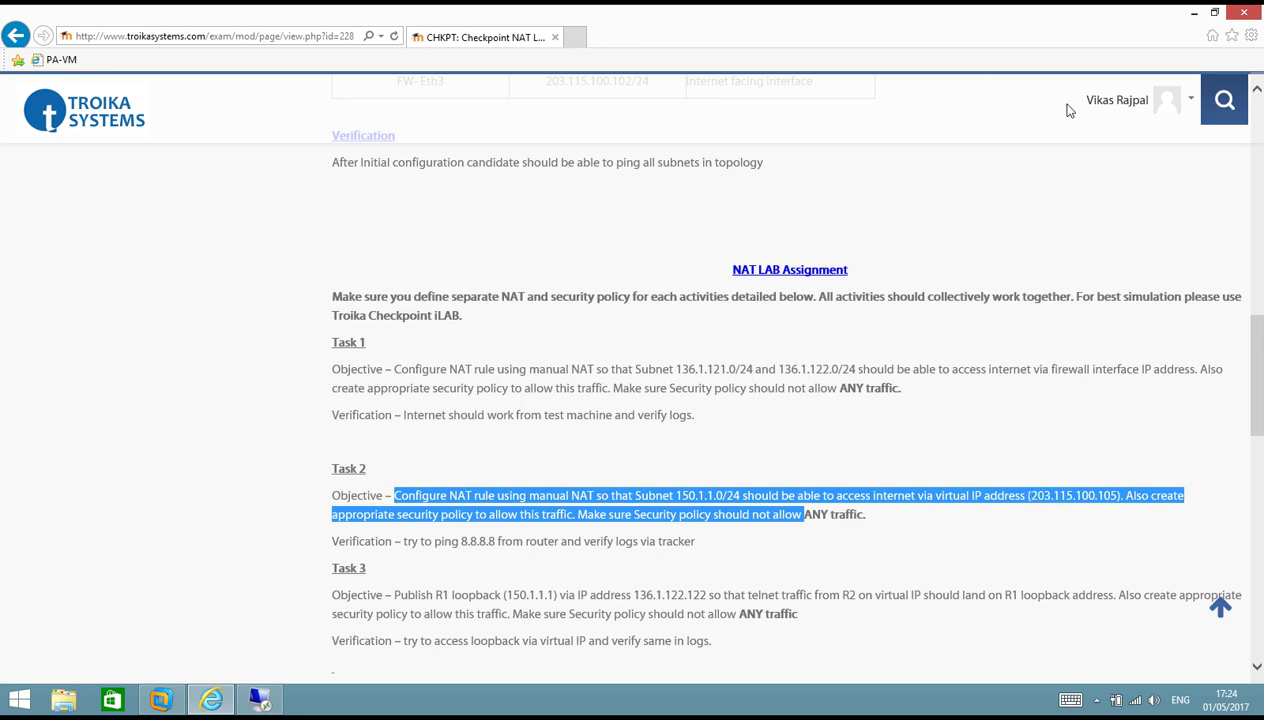
click(963, 104)
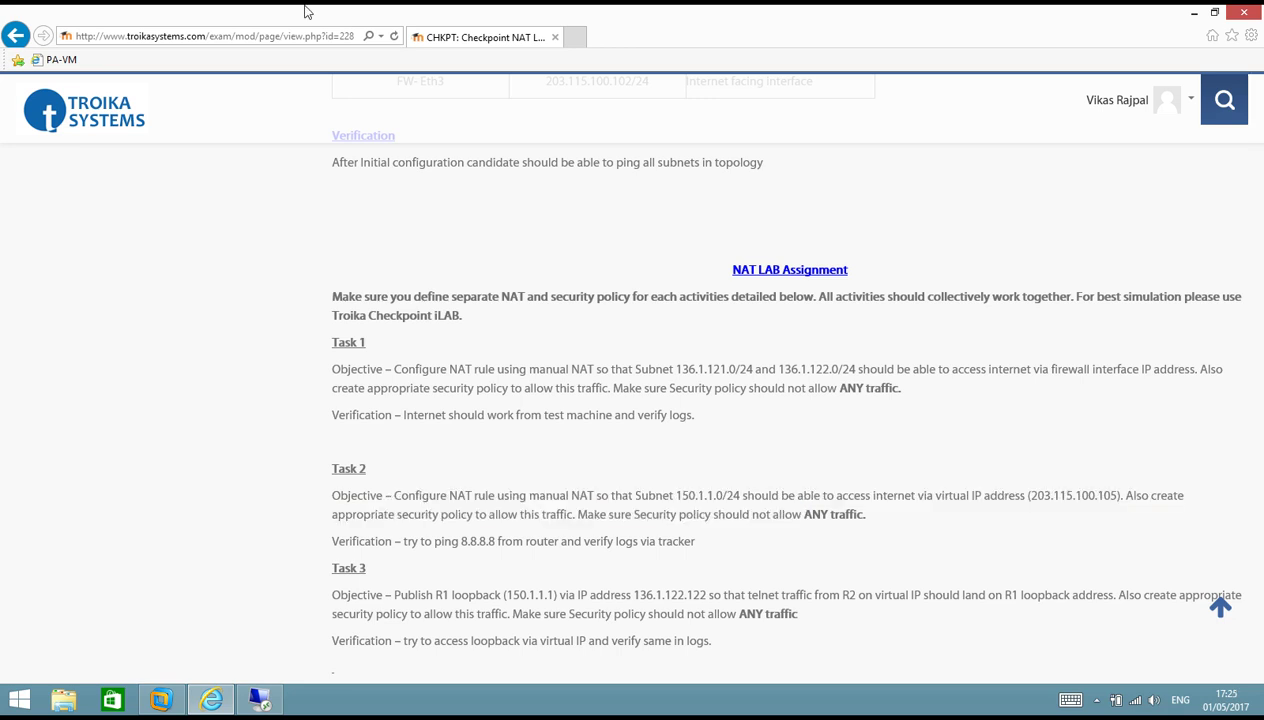
click(258, 698)
Add Net_150.1.1.0 as an extra source of rule 3, Internet Access.
click(140, 706)
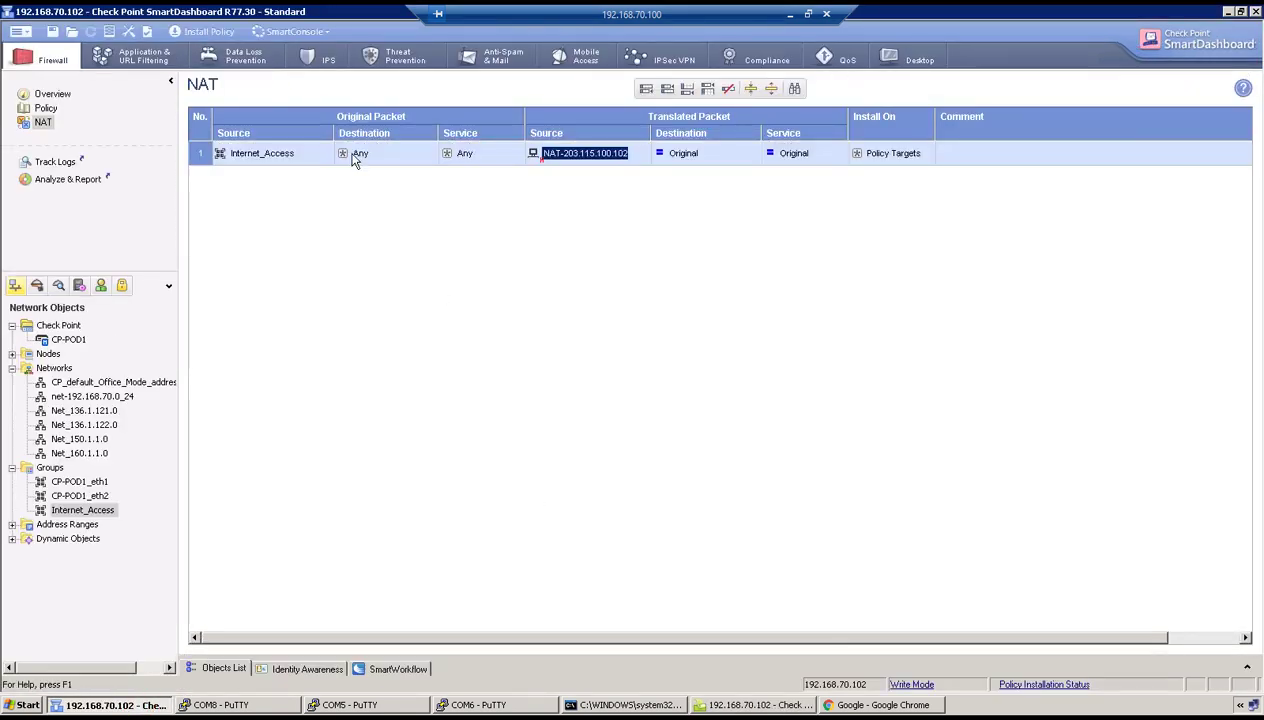
click(46, 108)
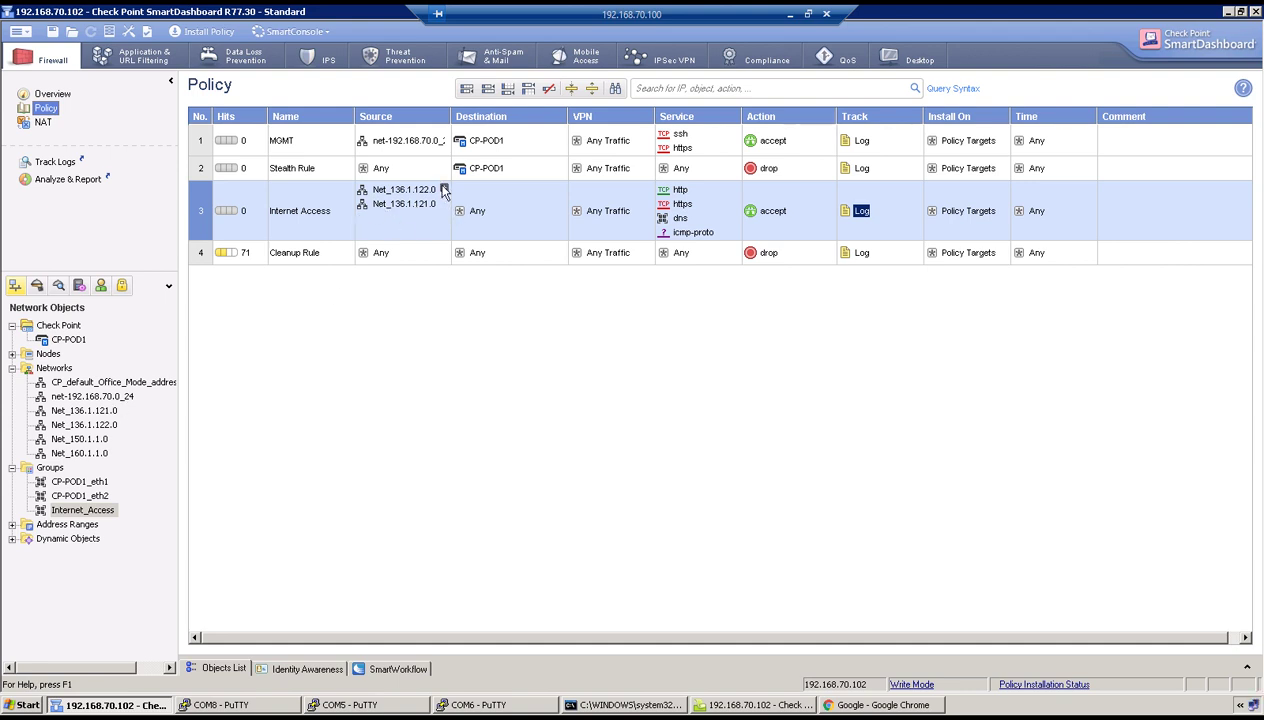
click(443, 188)
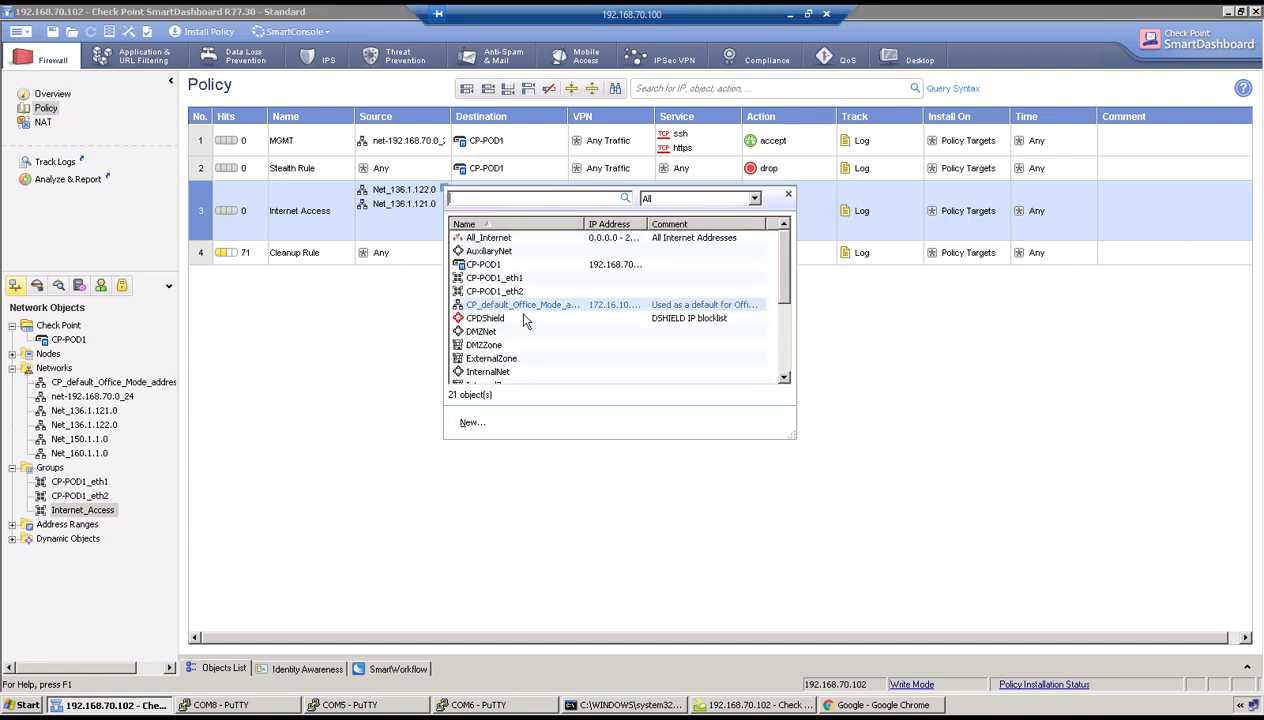
scroll(520, 315, down, 3)
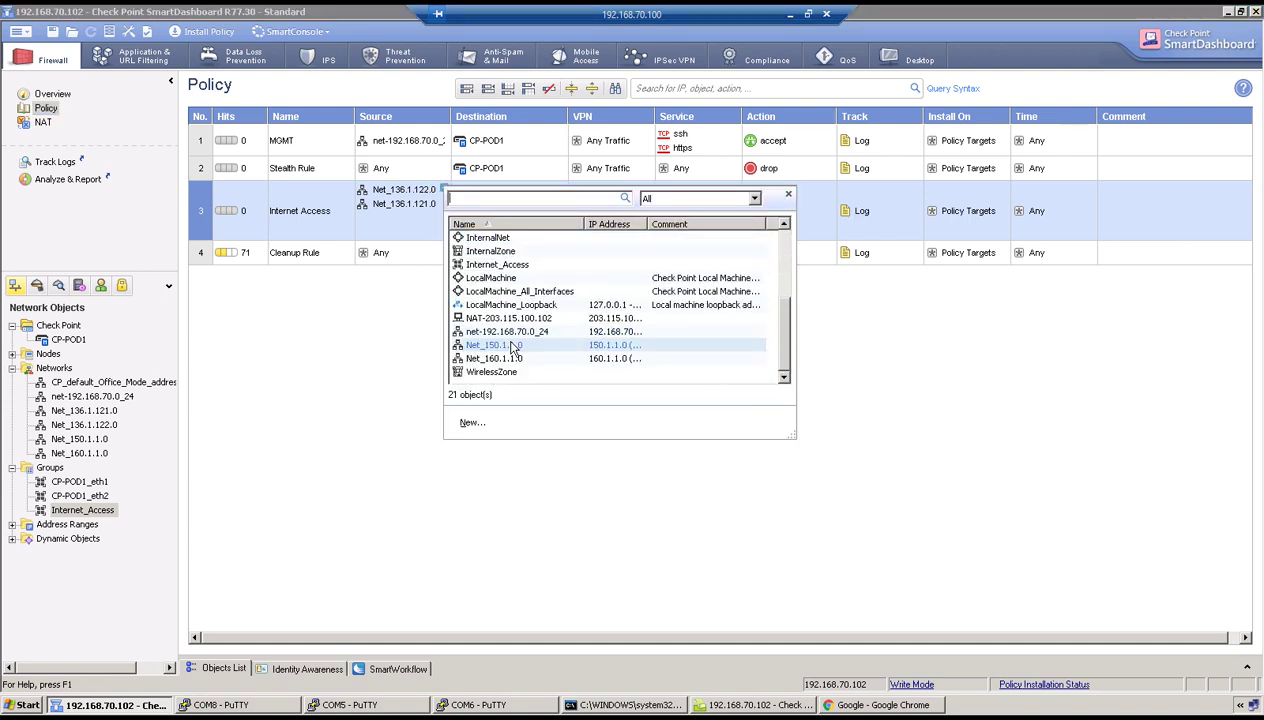
double_click(511, 344)
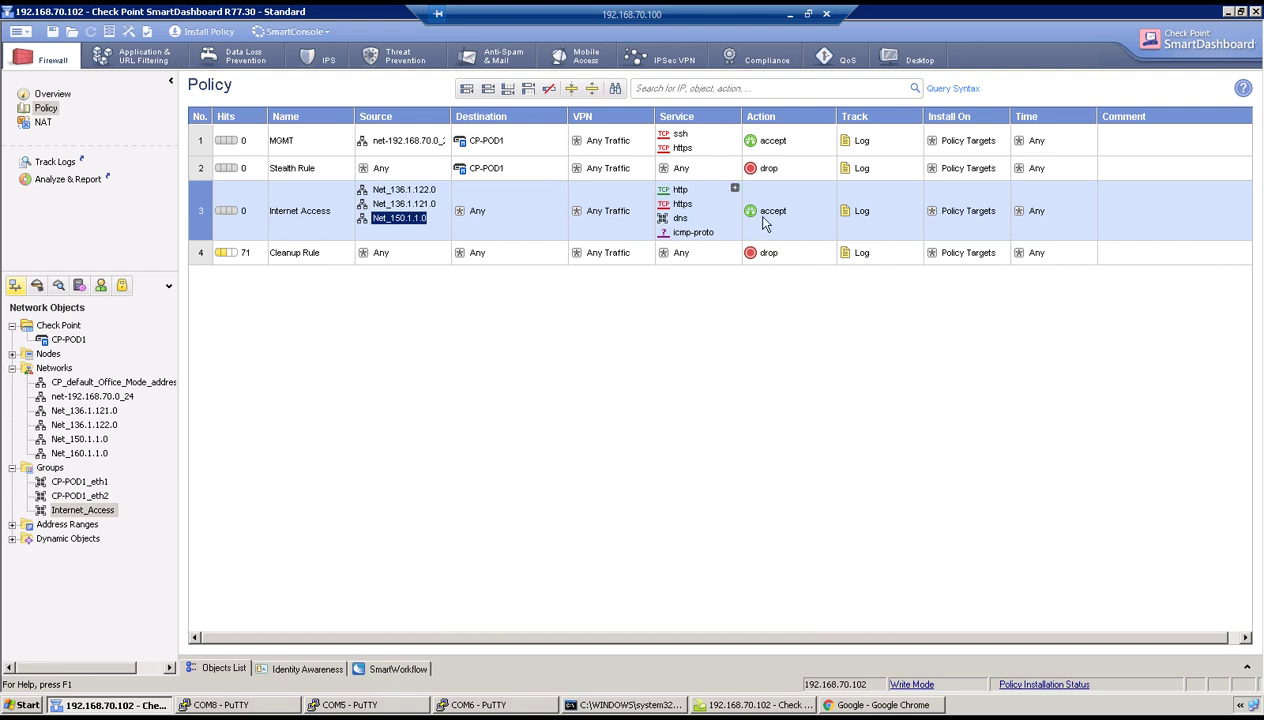
Add a NAT rule below rule 1 with original source Net_150.1.1.0.
click(43, 122)
right_click(201, 158)
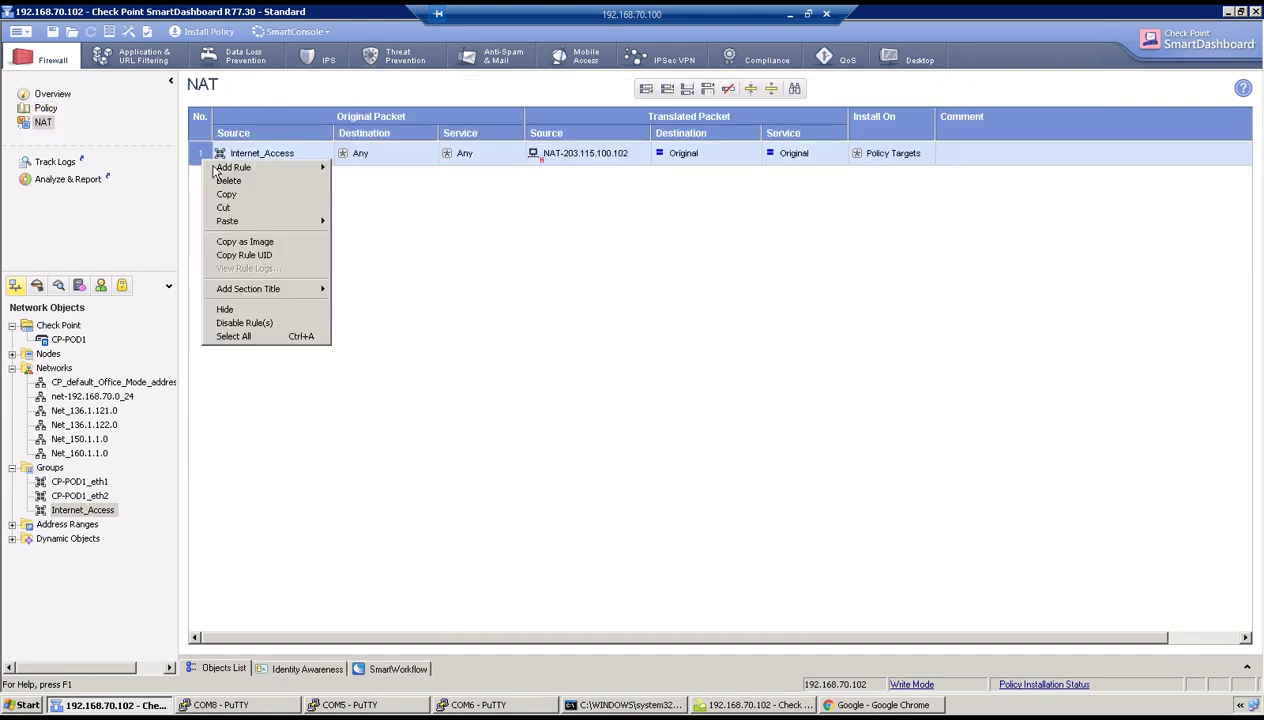
click(367, 182)
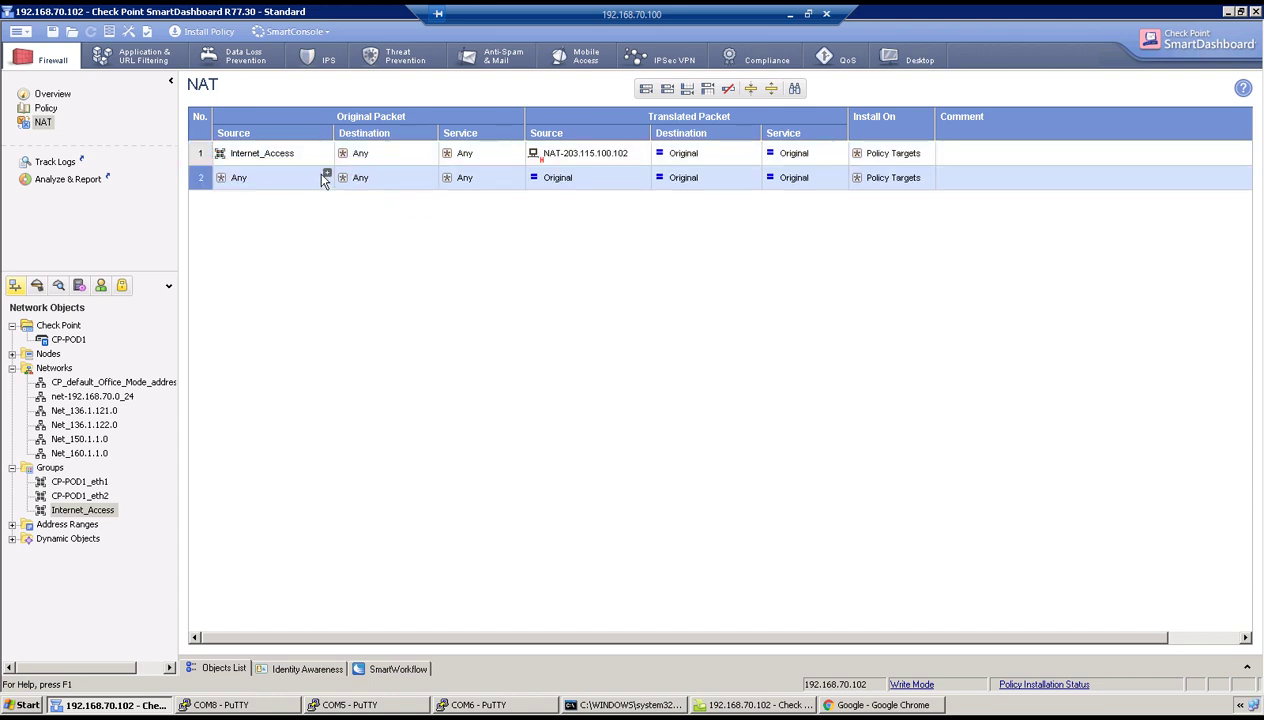
click(322, 177)
scroll(398, 288, down, 2)
scroll(400, 290, down, 1)
scroll(420, 330, down, 1)
click(424, 330)
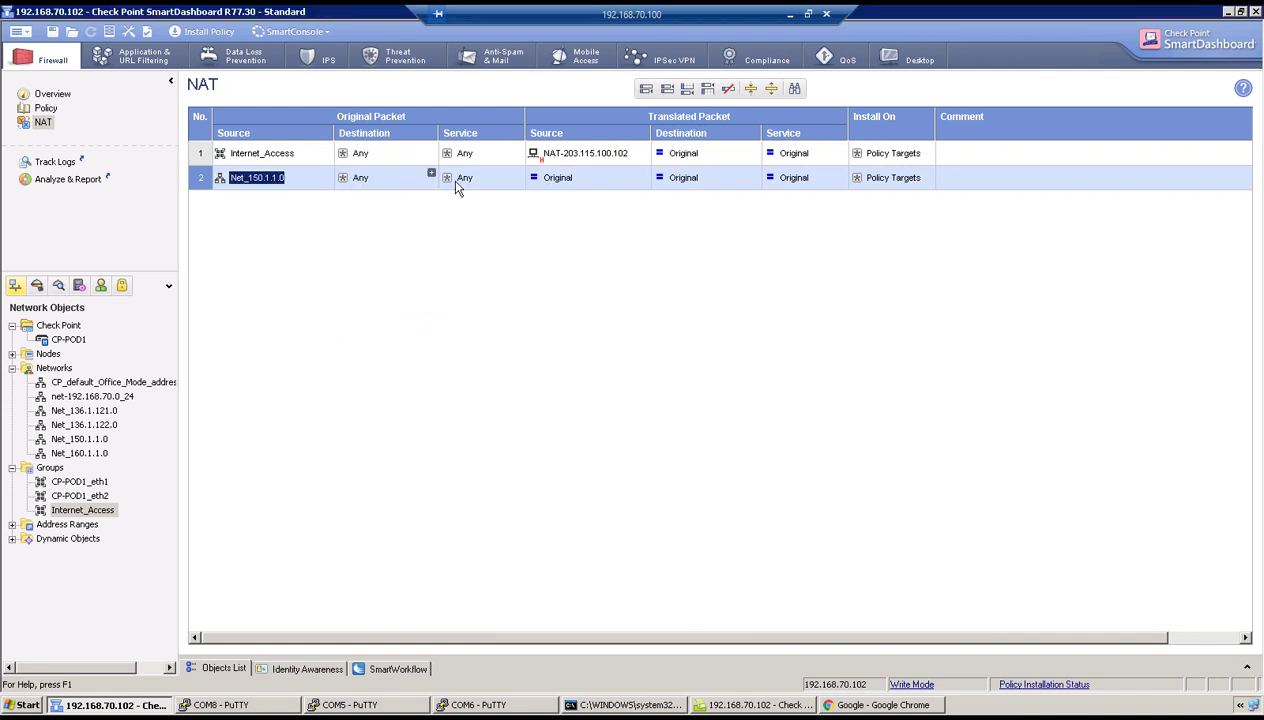
Hide the rule's translated source behind new host nat-203.115.100.105 at 203.115.100.105.
right_click(572, 182)
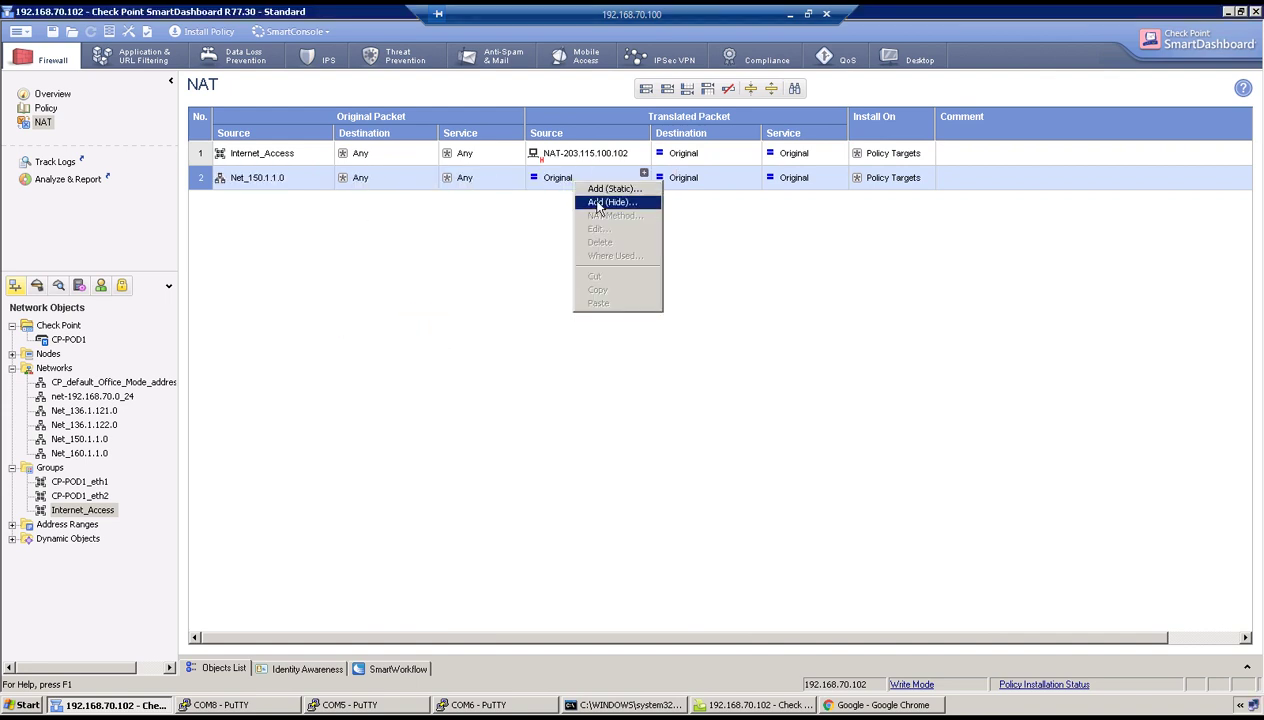
click(610, 202)
click(522, 428)
mouse_move(560, 452)
click(647, 467)
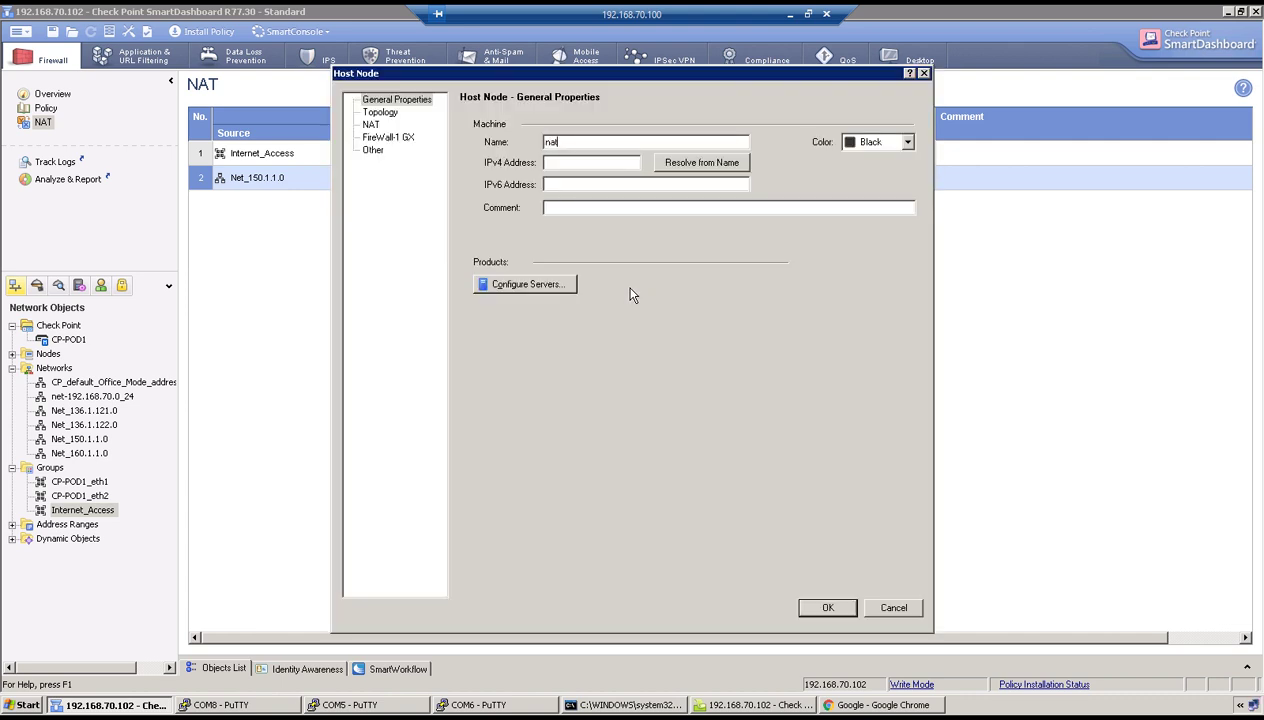
text(203.115.100.105)
key(Tab)
text(203.115.100.105)
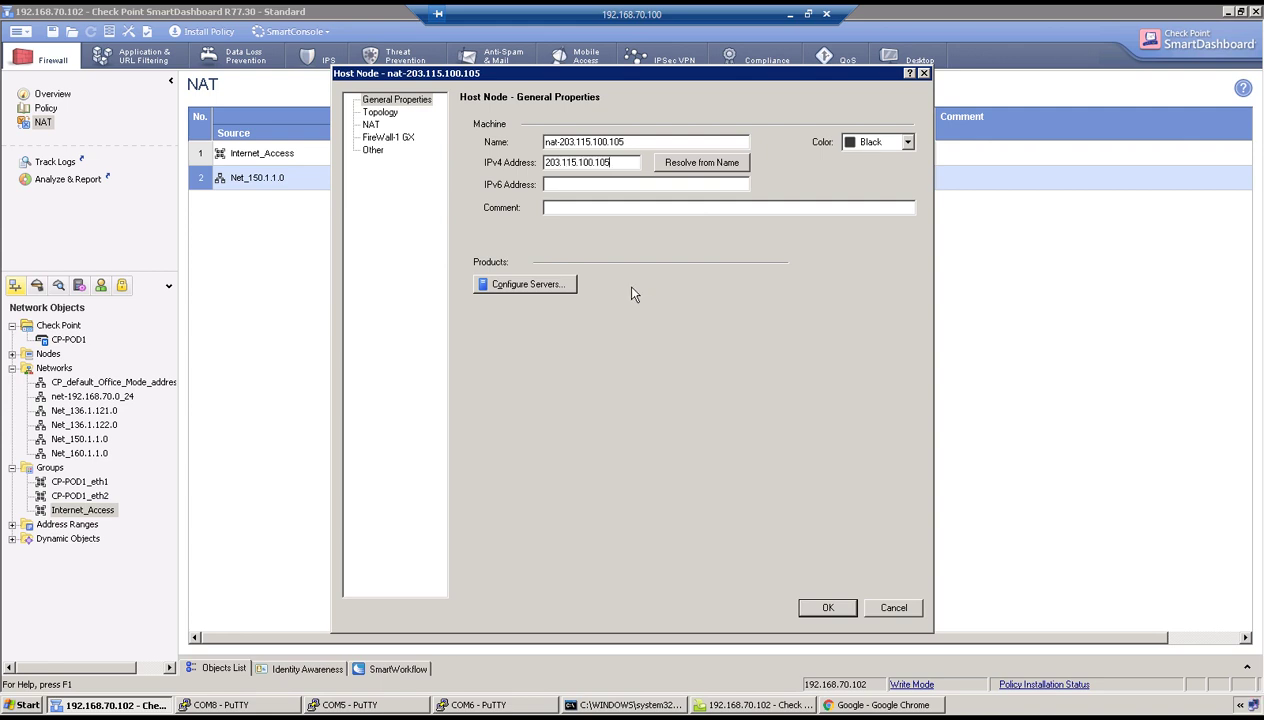
click(838, 614)
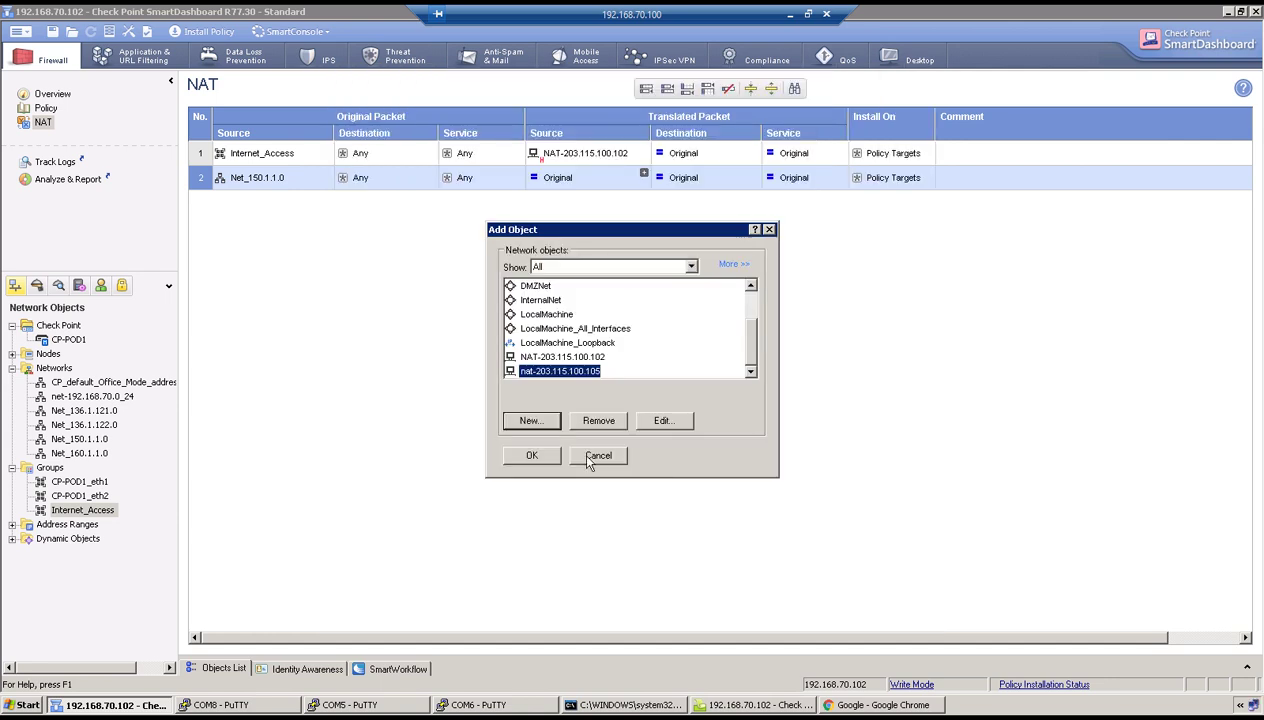
click(538, 459)
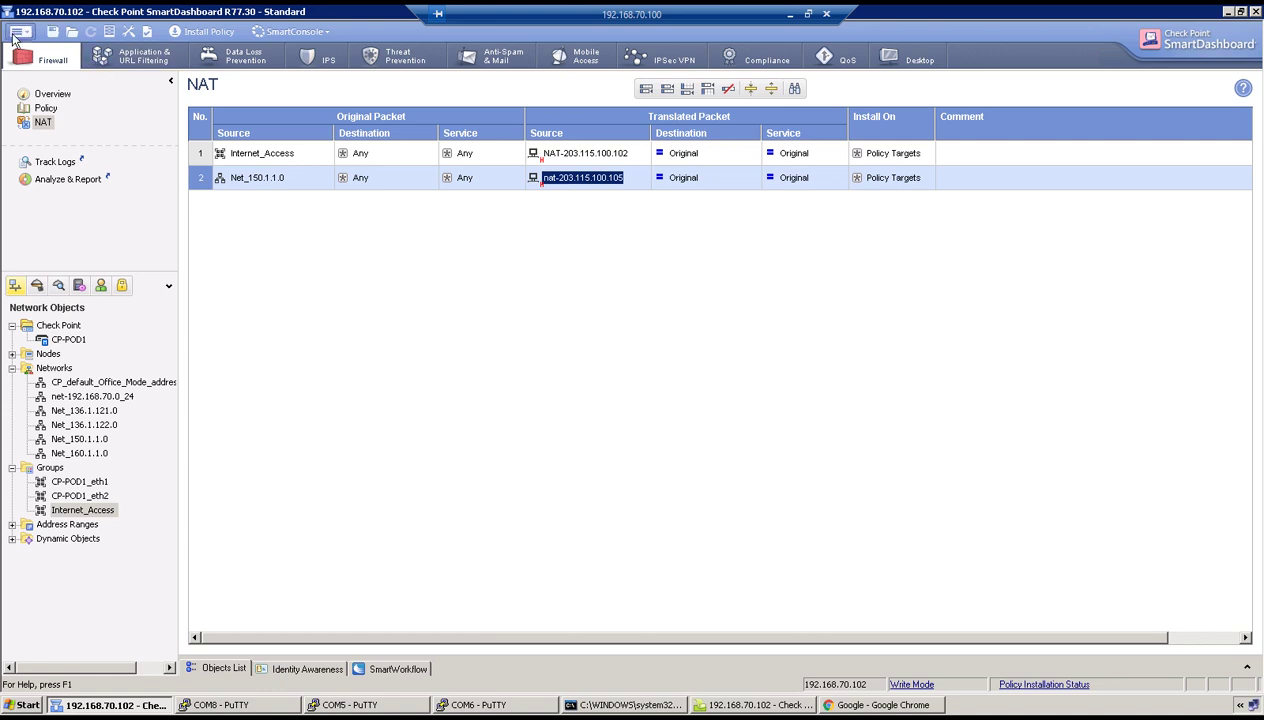
Enable 'Merge manual proxy ARP configuration' on the Global Properties NAT page and save.
click(22, 37)
mouse_move(79, 140)
click(189, 329)
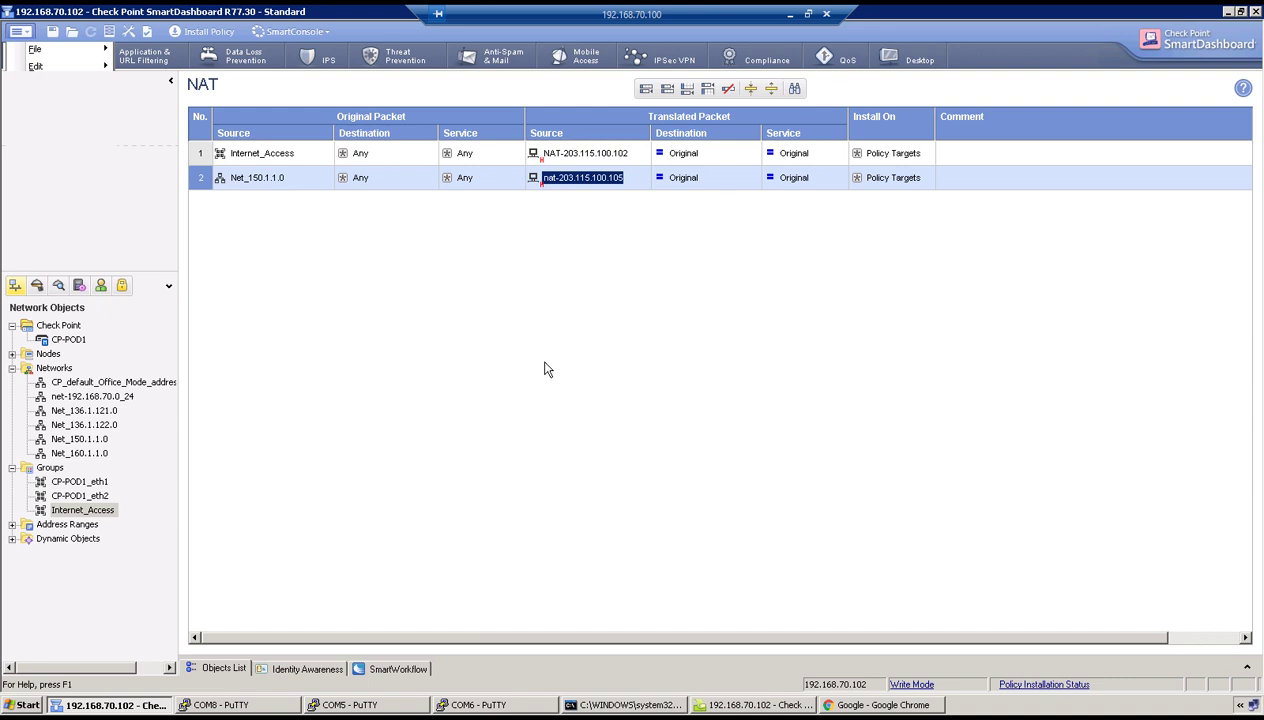
click(404, 141)
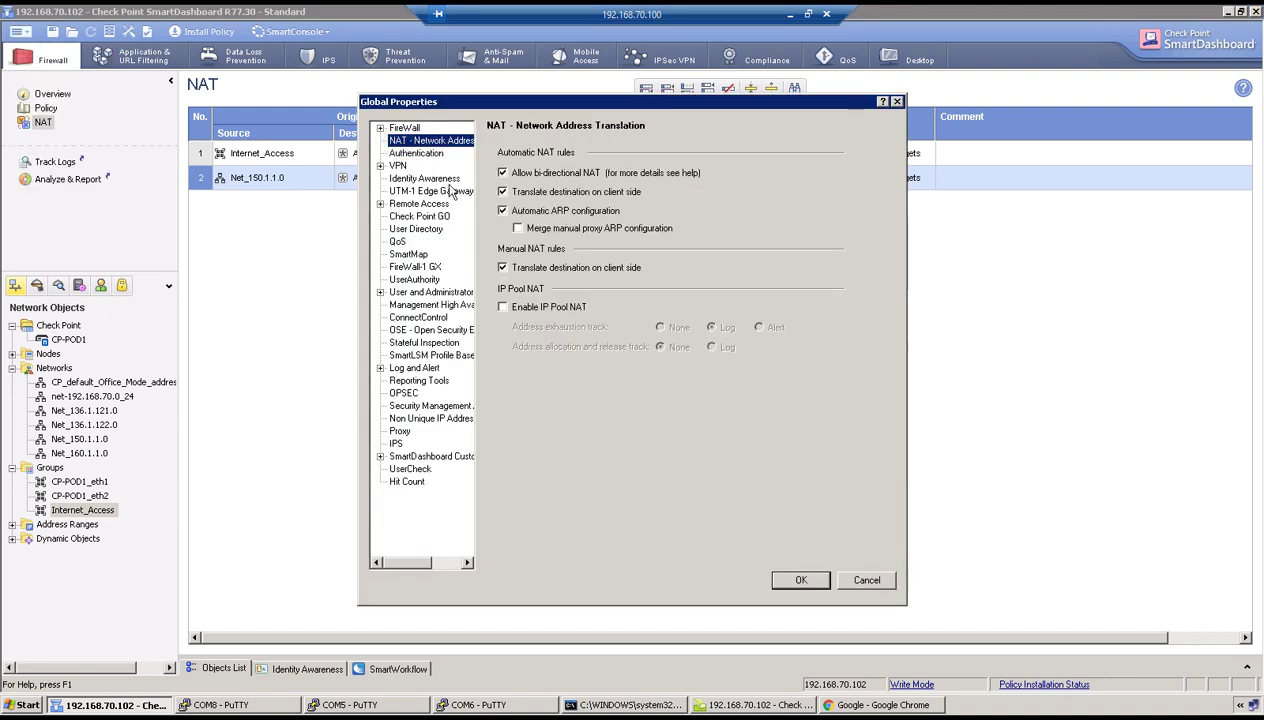
click(517, 229)
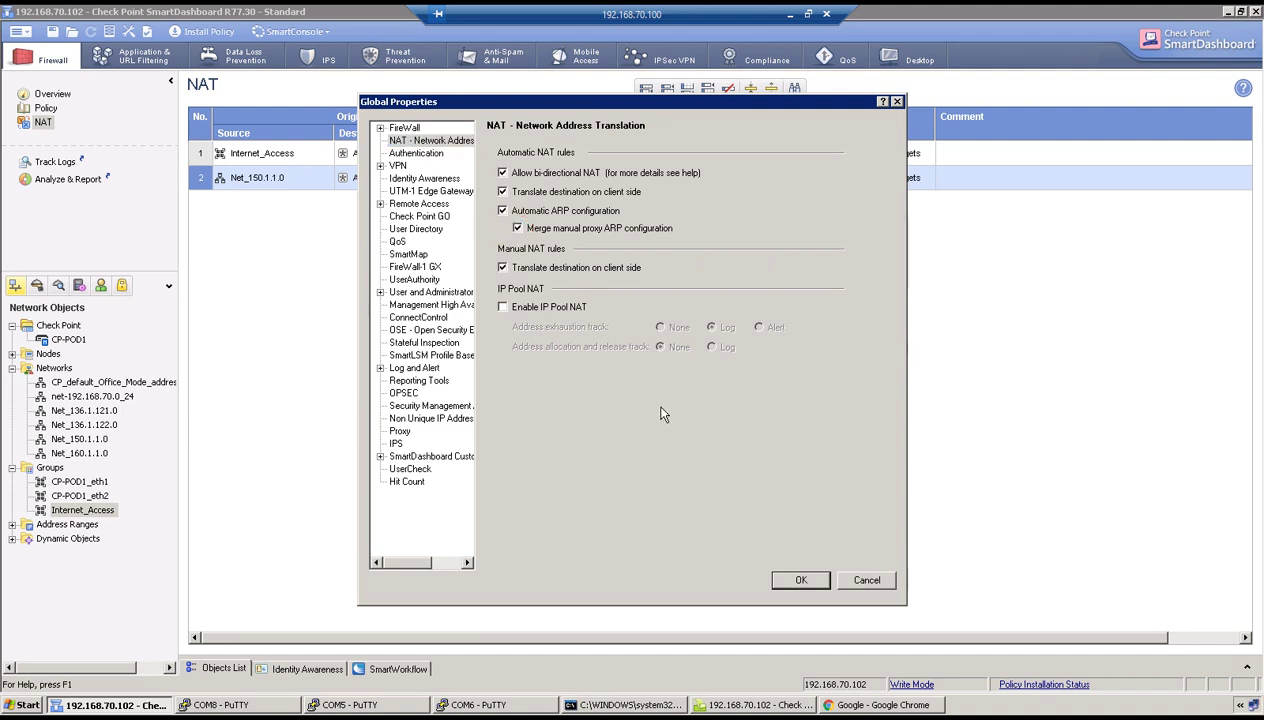
click(800, 580)
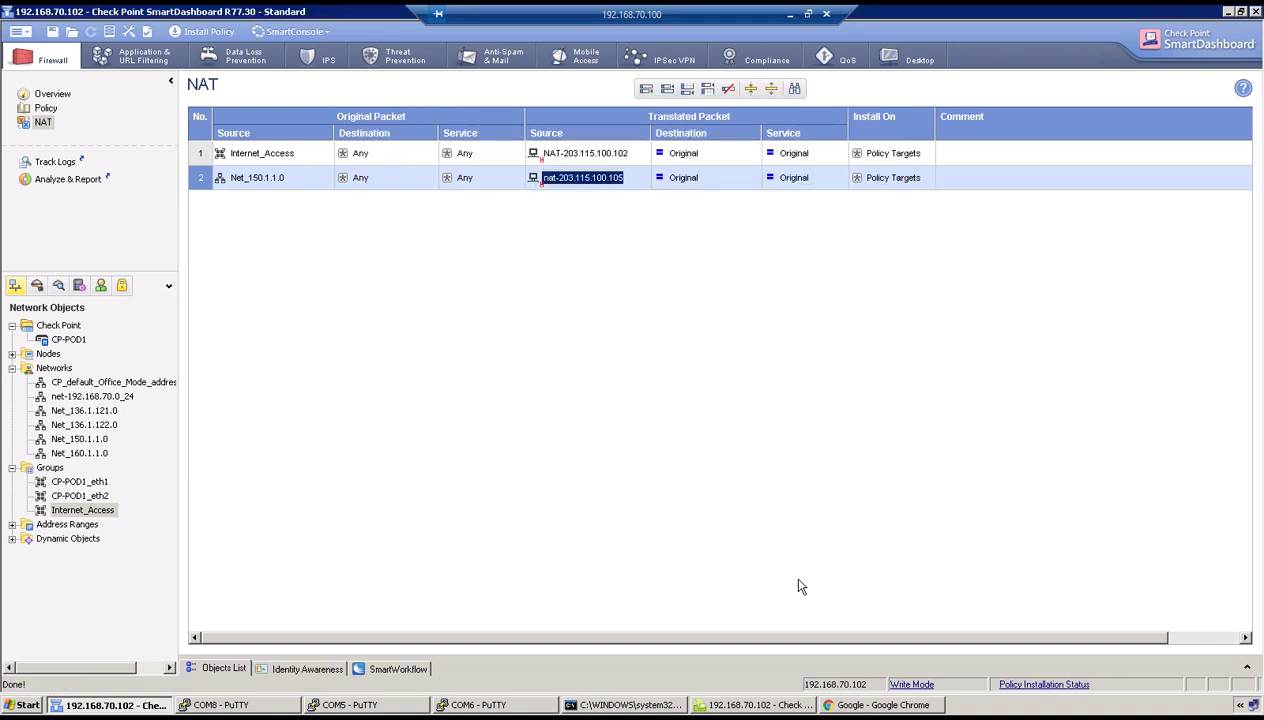
Add a Gaia proxy ARP entry for 203.115.100.105 on interface eth3.
click(840, 706)
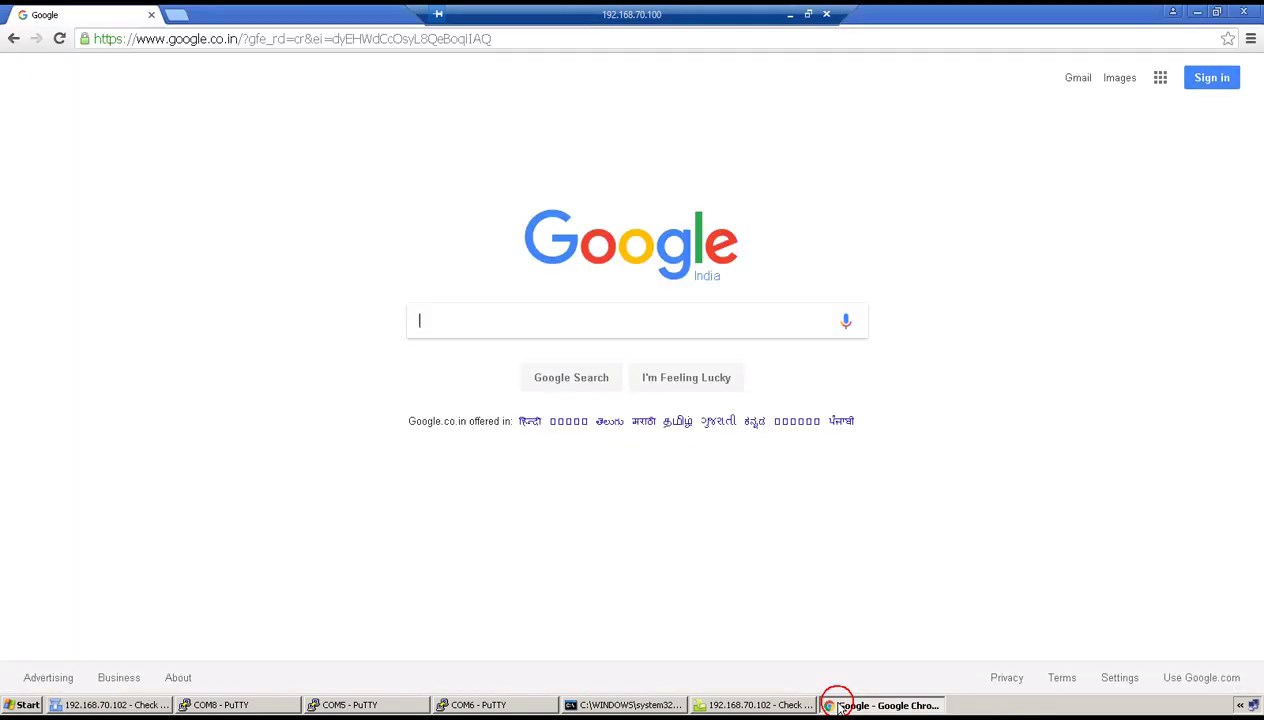
click(790, 14)
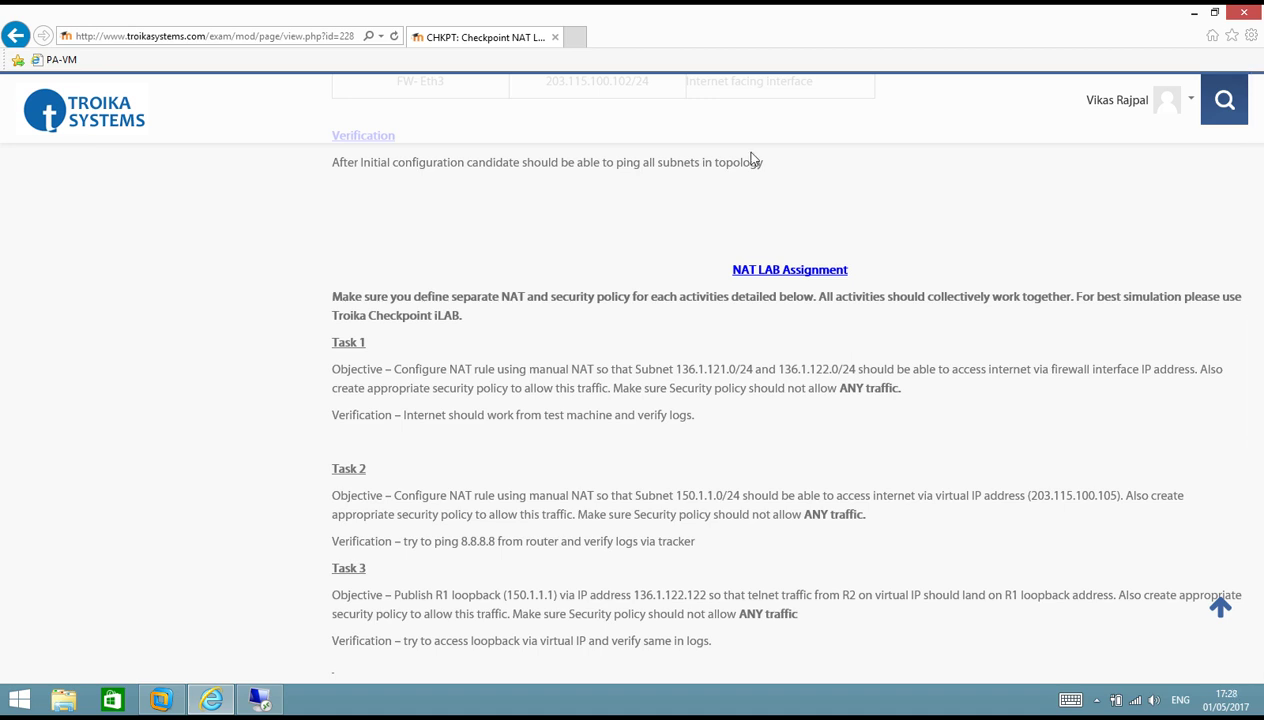
click(260, 699)
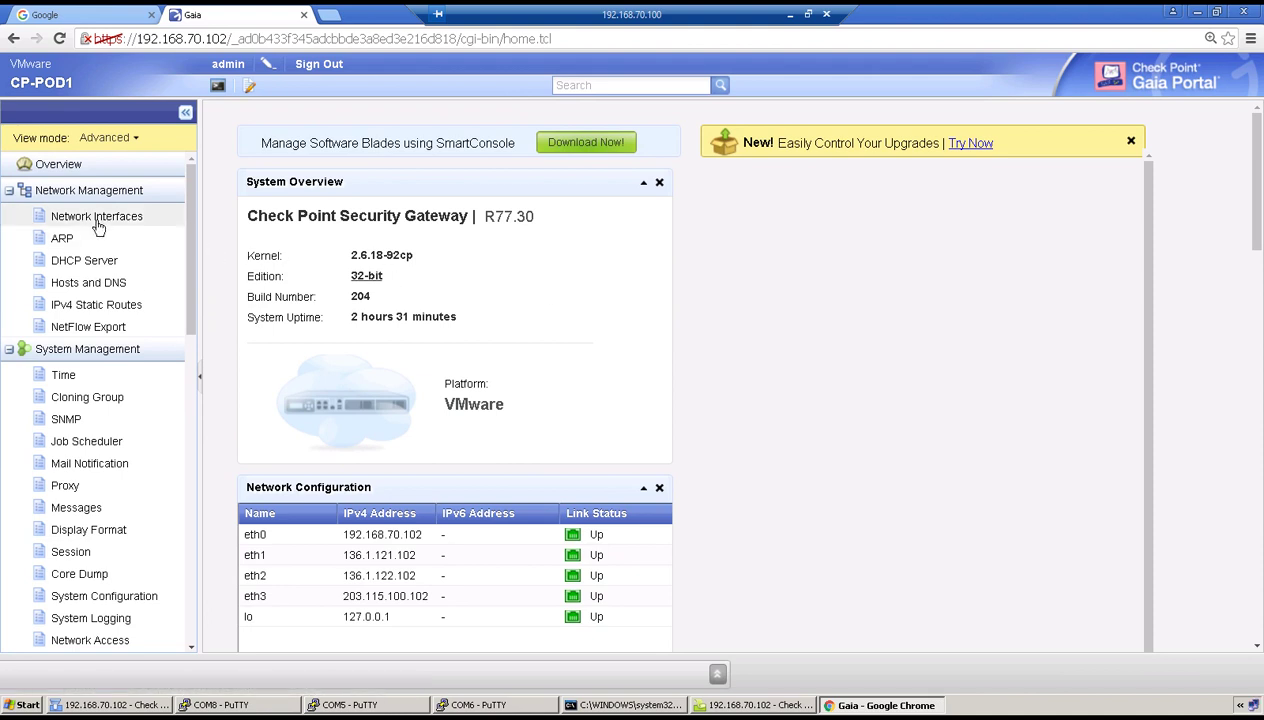
click(62, 238)
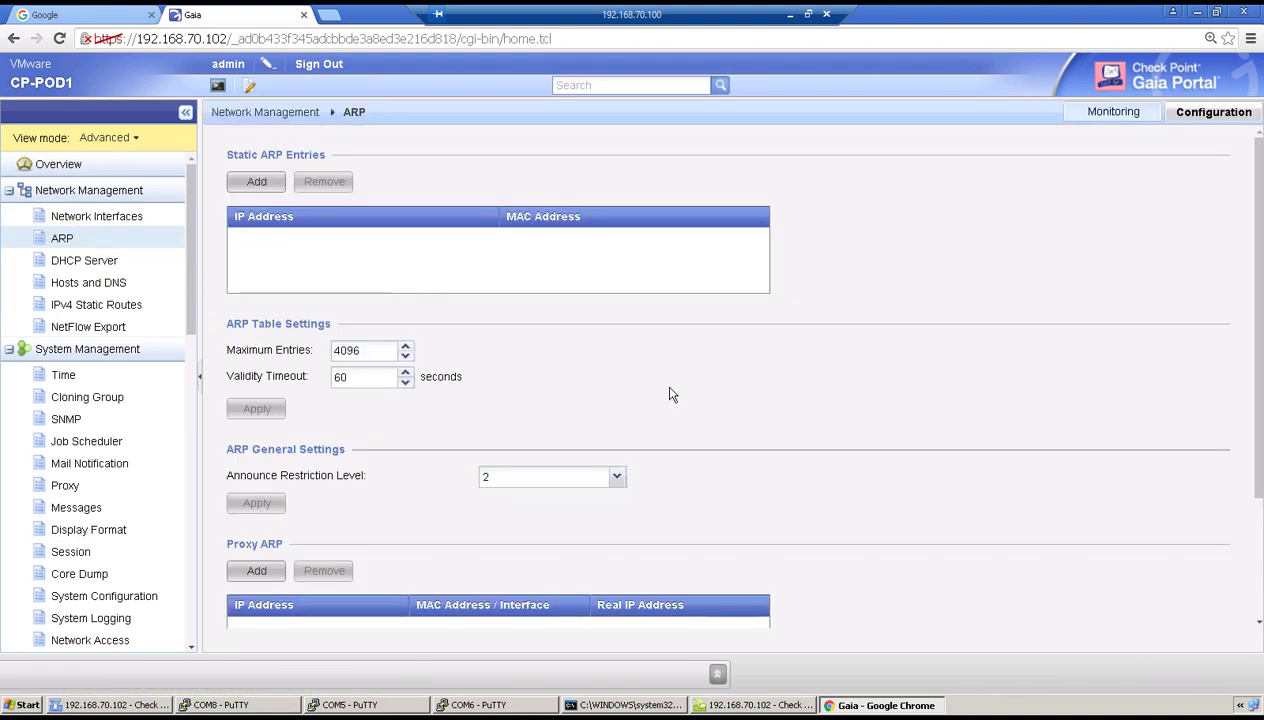
scroll(672, 392, down, 3)
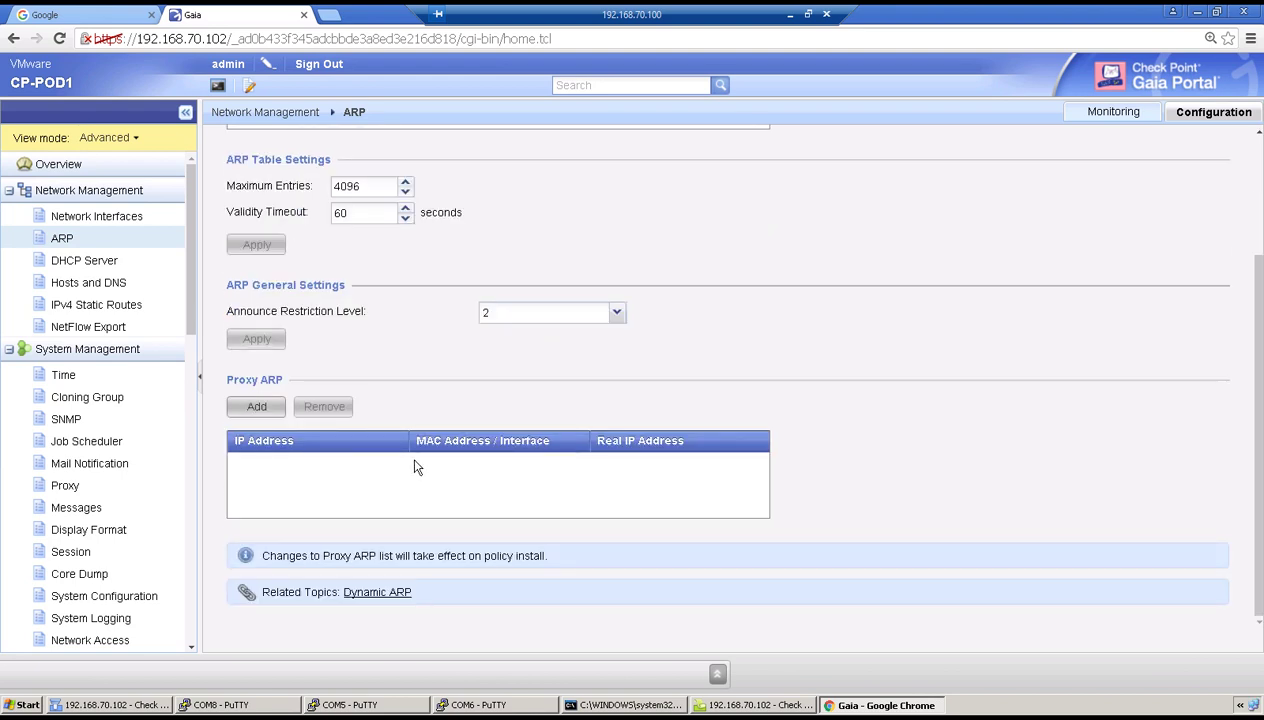
click(254, 406)
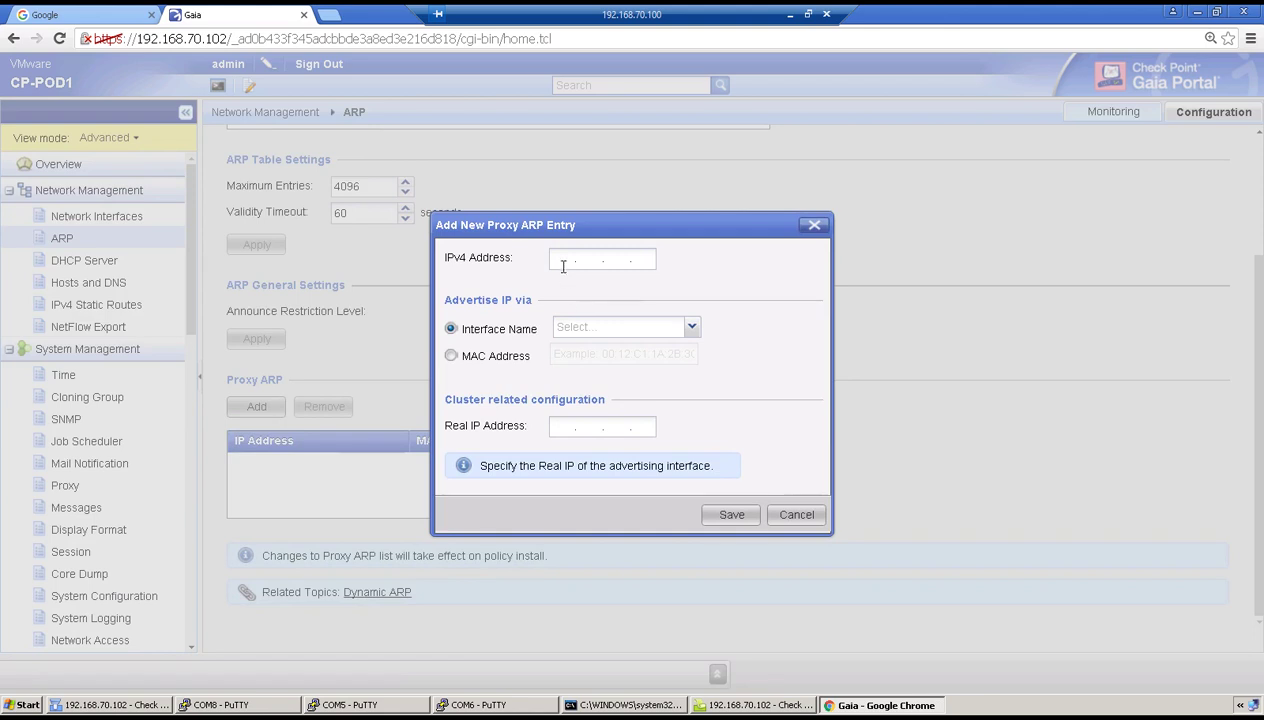
click(561, 260)
text(203 . 115 . 100 . 105)
click(690, 328)
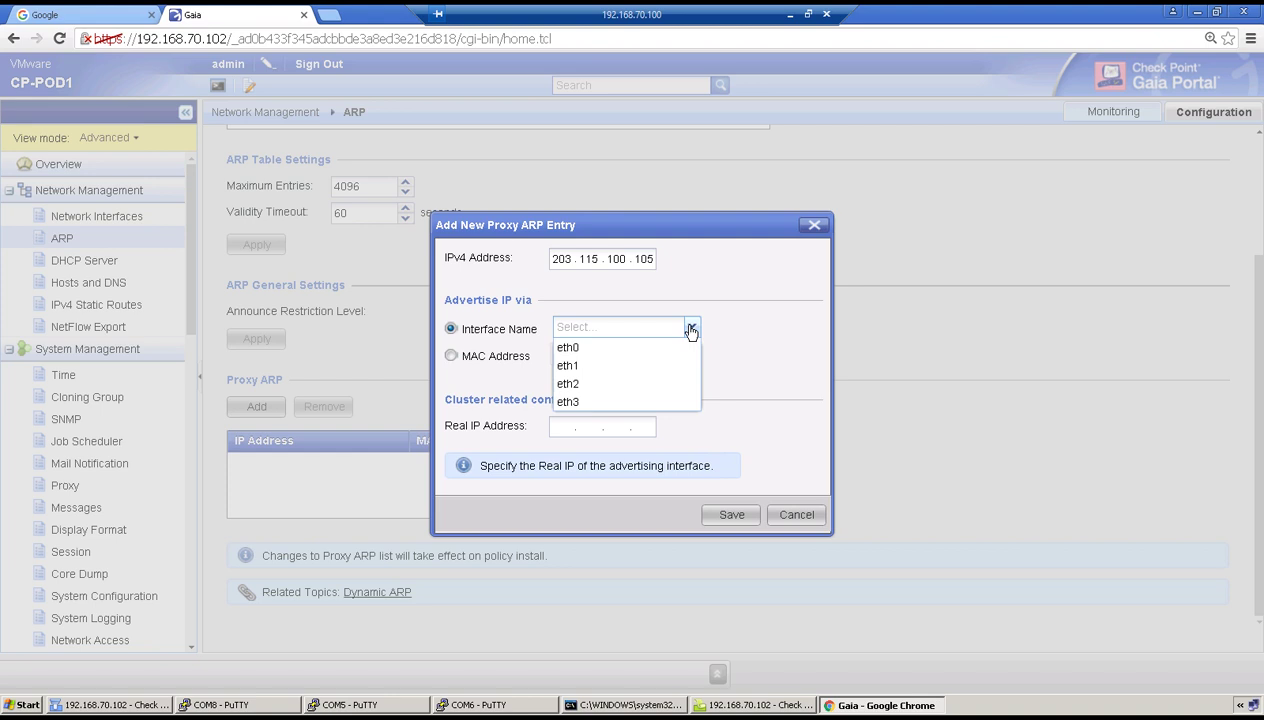
click(643, 401)
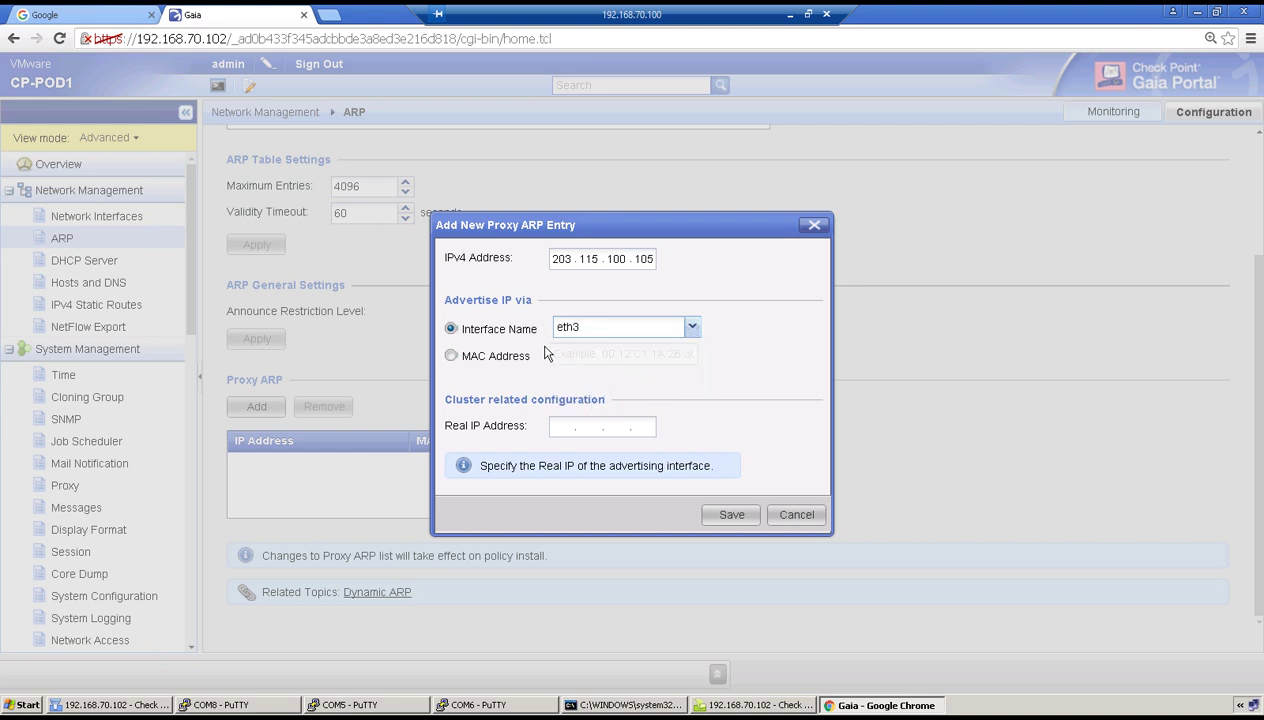
click(729, 516)
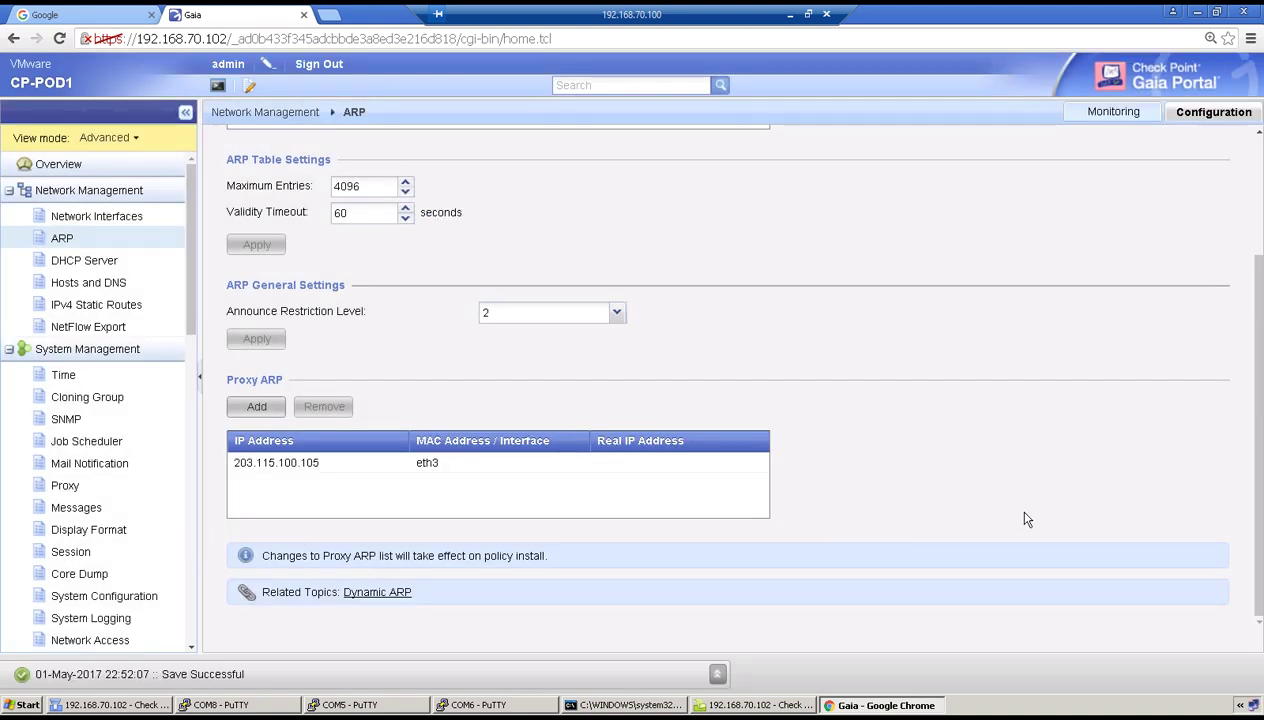
Note the policy-install reminder and return to SmartDashboard's Install Policy.
drag(259, 556, 546, 562)
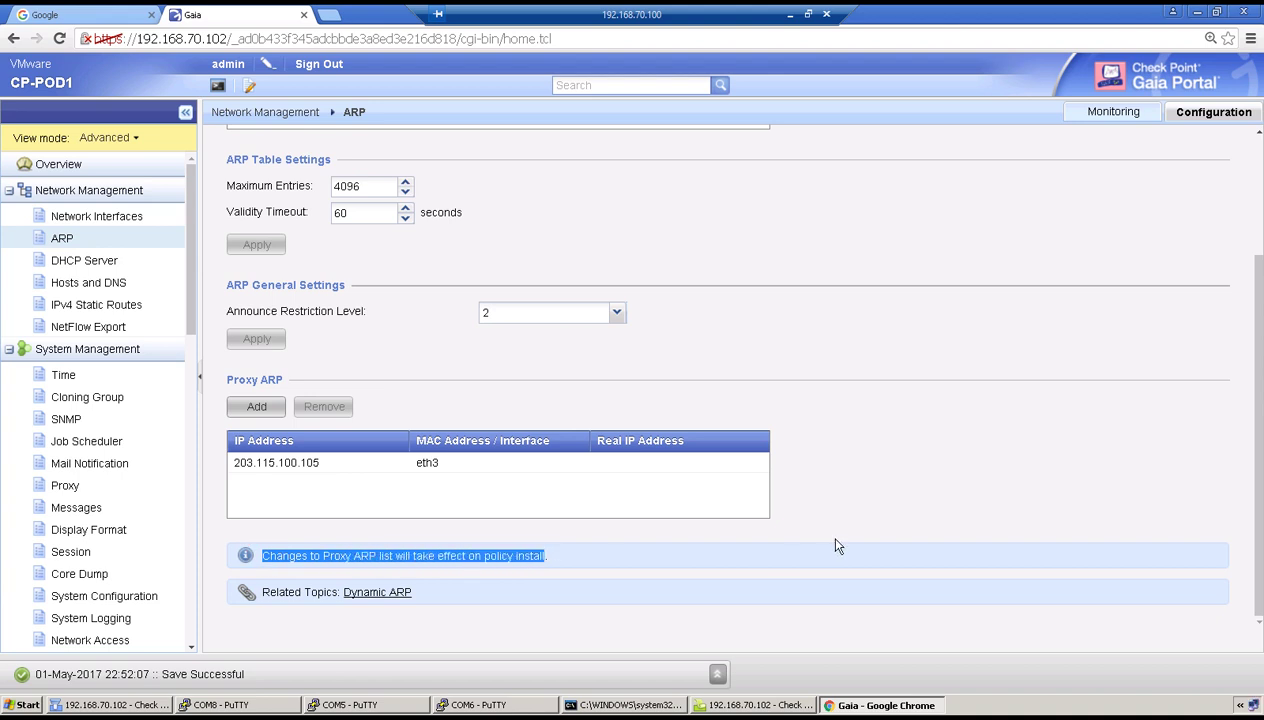
click(68, 706)
click(205, 30)
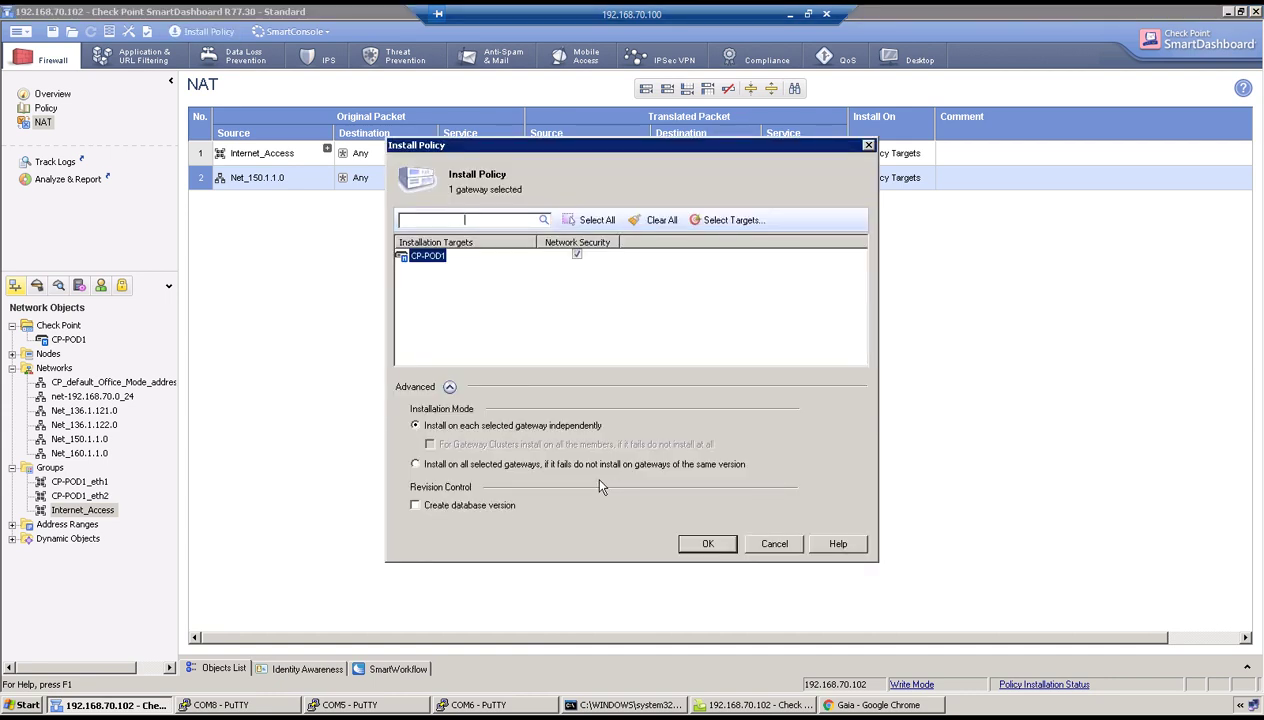
Install the policy on CP-POD1 and switch to R1's COM5 PuTTY console.
click(718, 543)
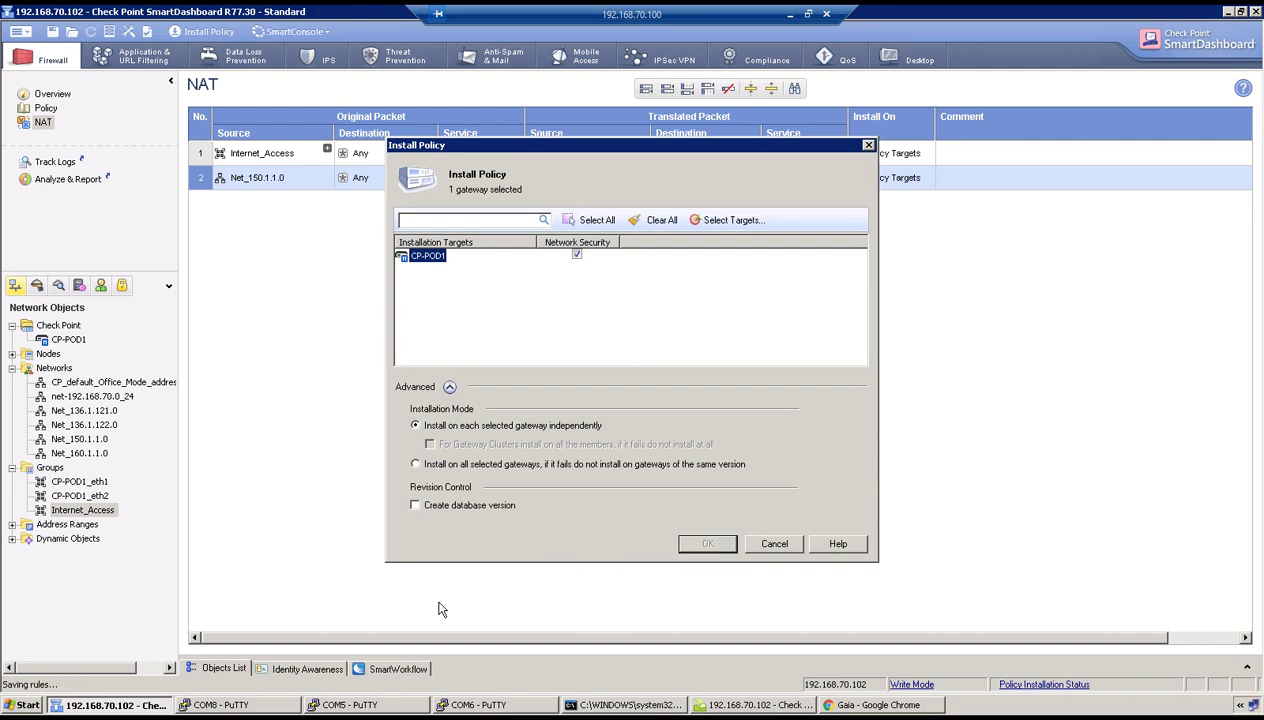
click(330, 706)
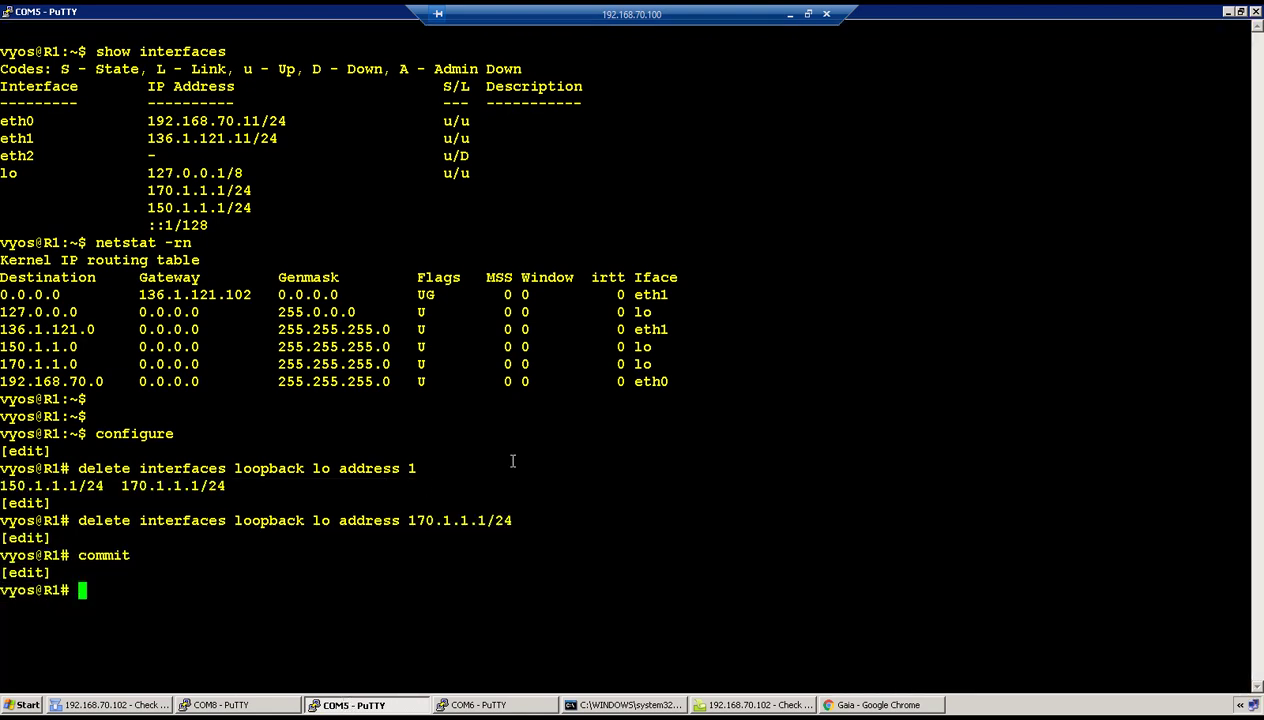
Leave configuration mode and run 'ping 8.8.8.8 interface 150.1.1.1' on R1.
text(exit)
key(Return)
key(Return)
key(Return)
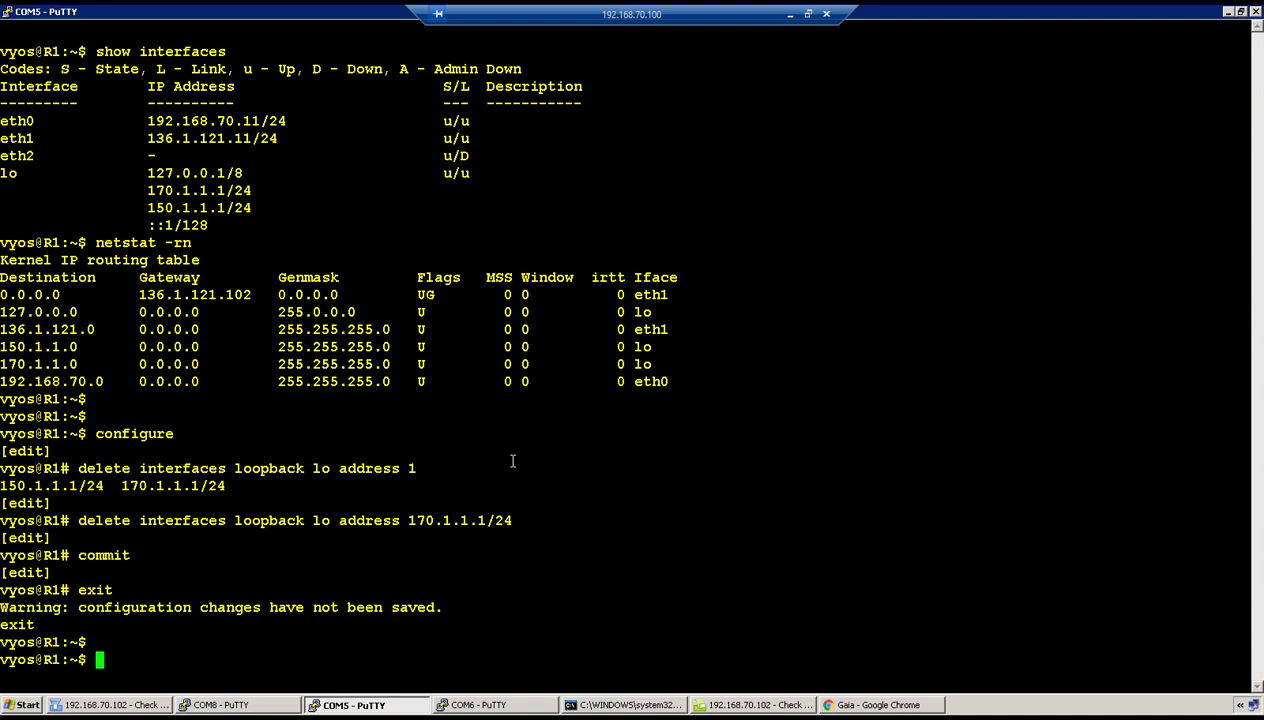
text(ping 8.8.8.8 i u)
key(BackSpace)
key(BackSpace)
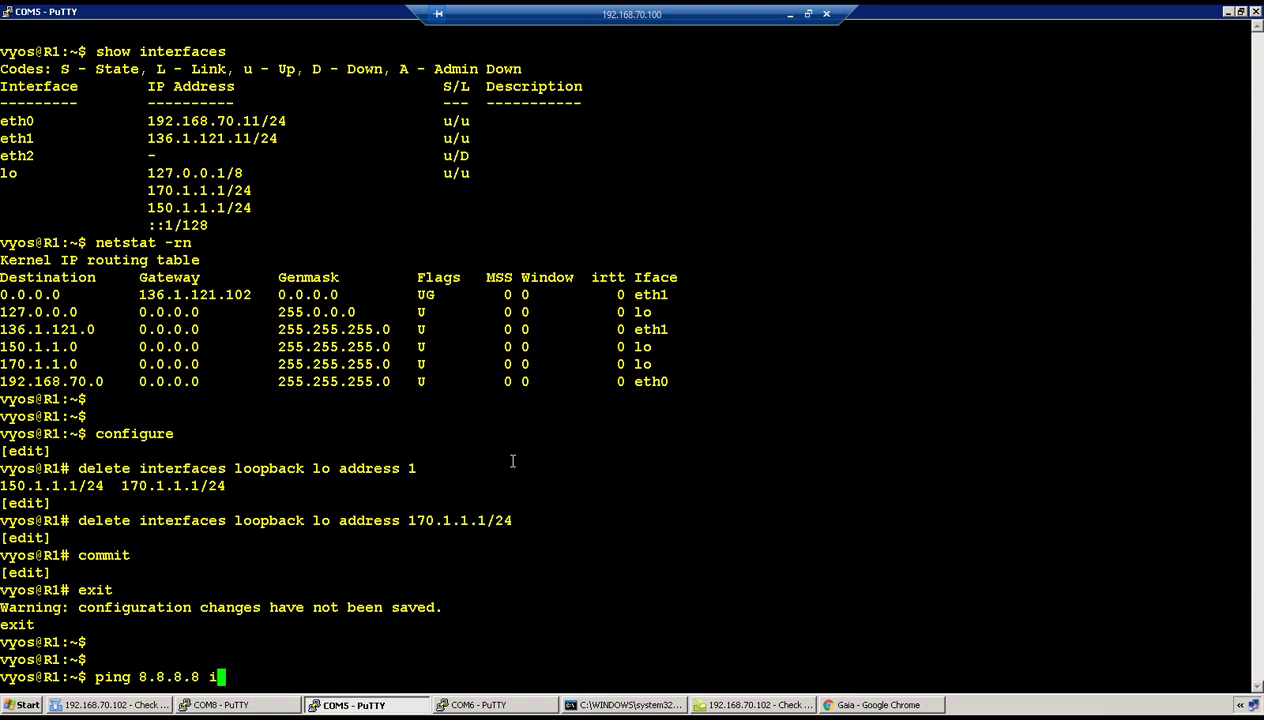
text(nterface )
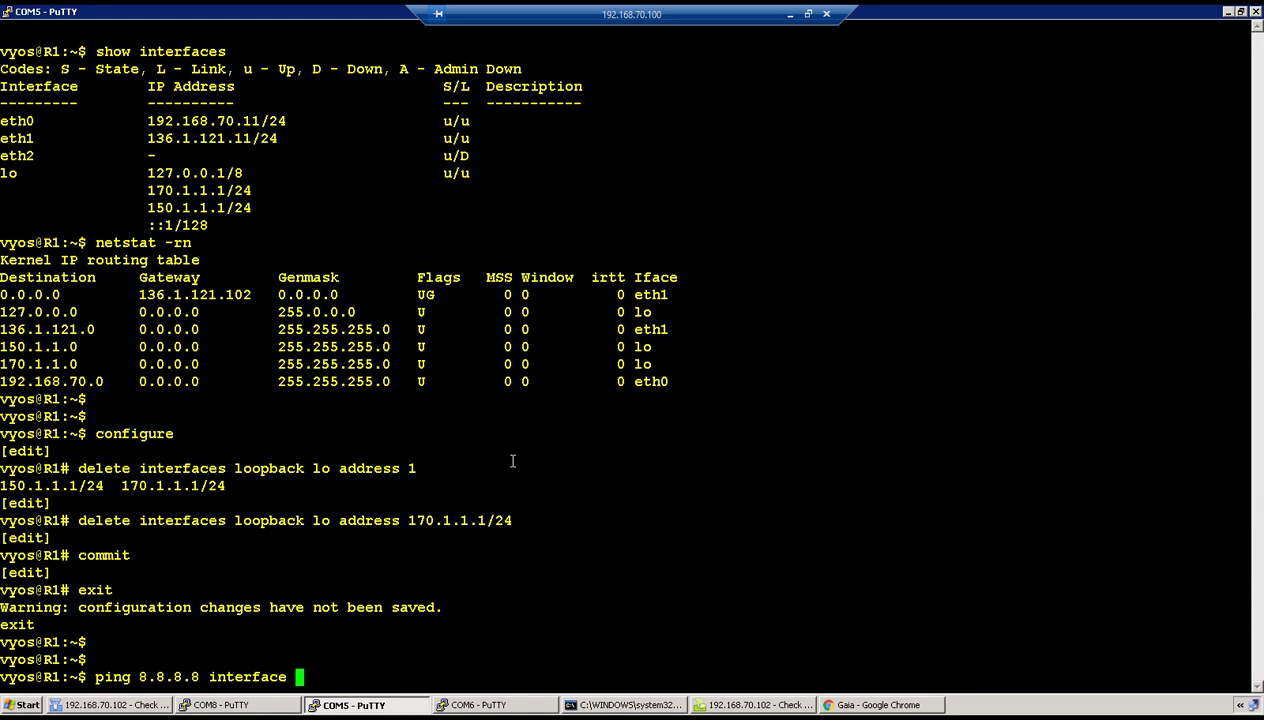
text(150.1.1.1)
key(Return)
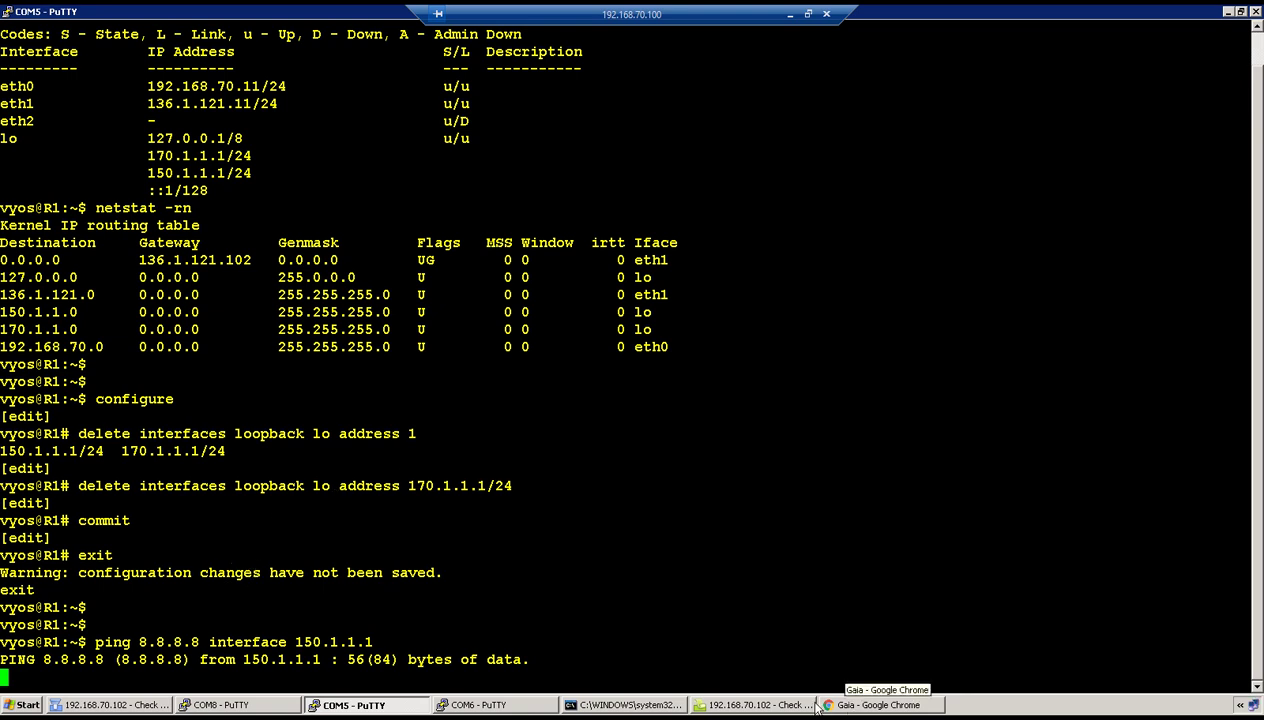
Dismiss the installation progress window, stop the unanswered ping and rerun it.
click(137, 700)
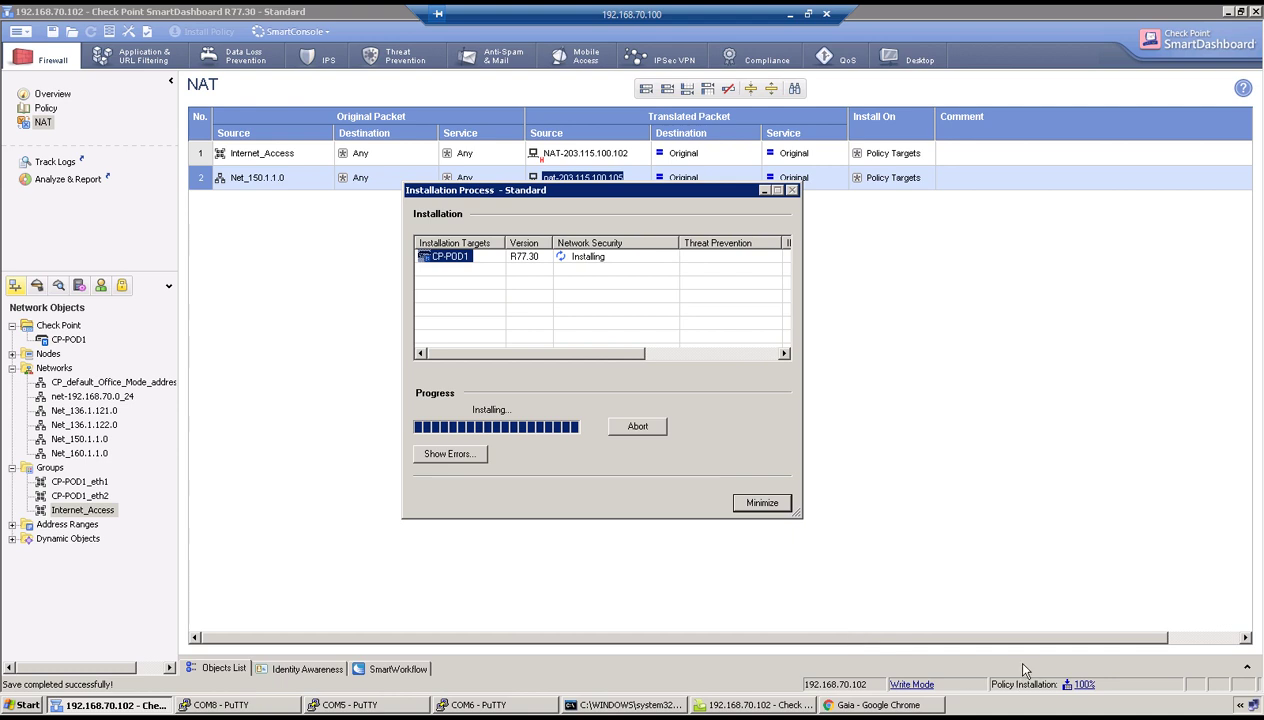
click(760, 502)
click(358, 705)
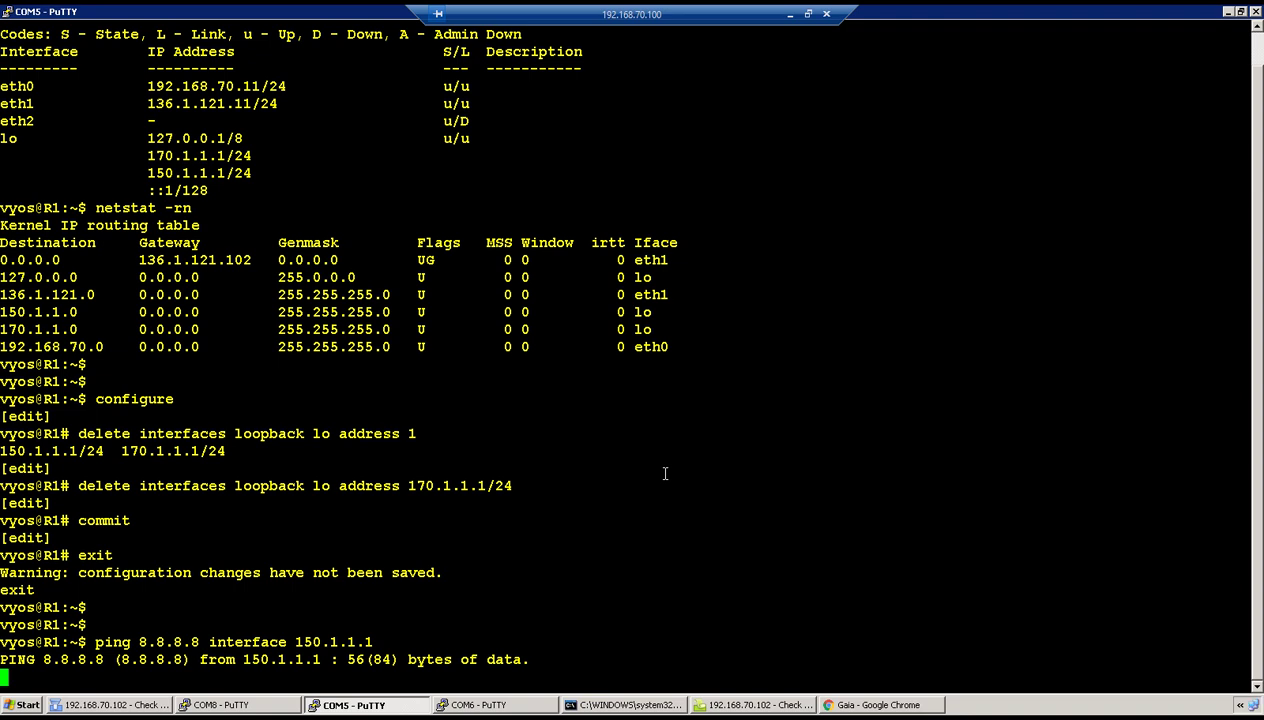
key(ctrl+c)
key(Return)
key(Return)
key(Up)
key(Return)
Refresh SmartView Tracker to fetch the latest records in log order.
click(752, 705)
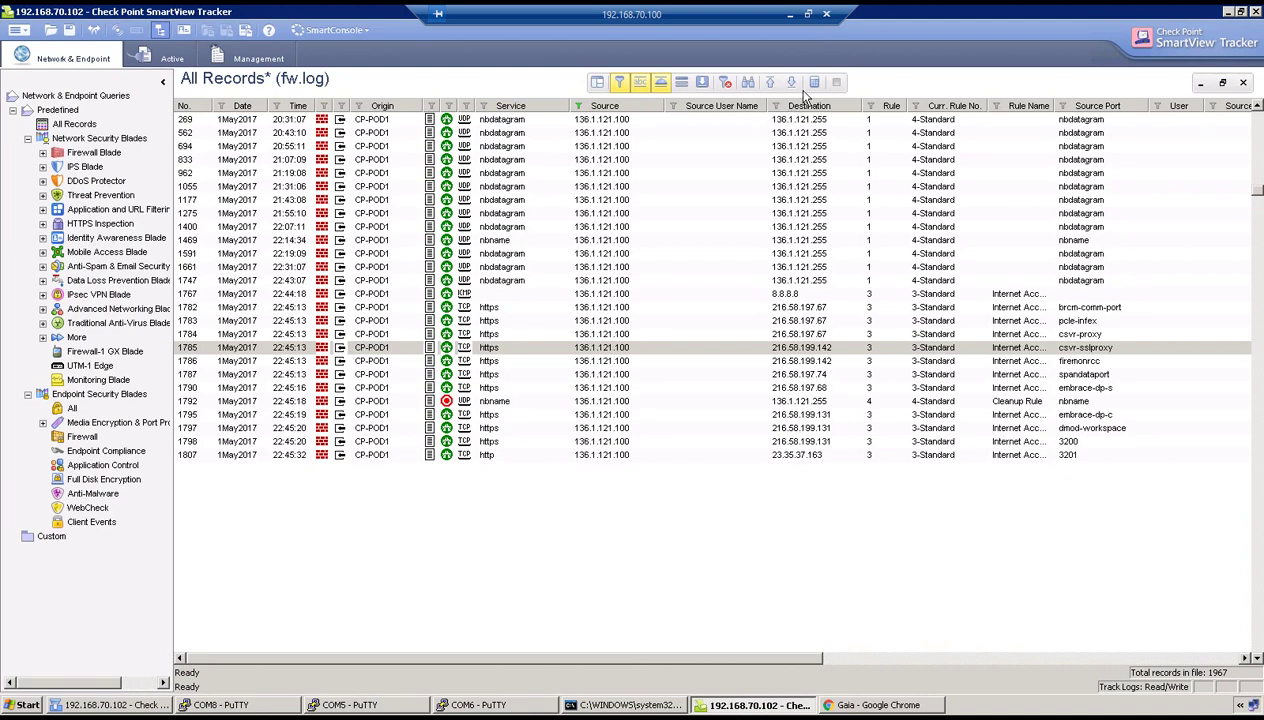
click(725, 83)
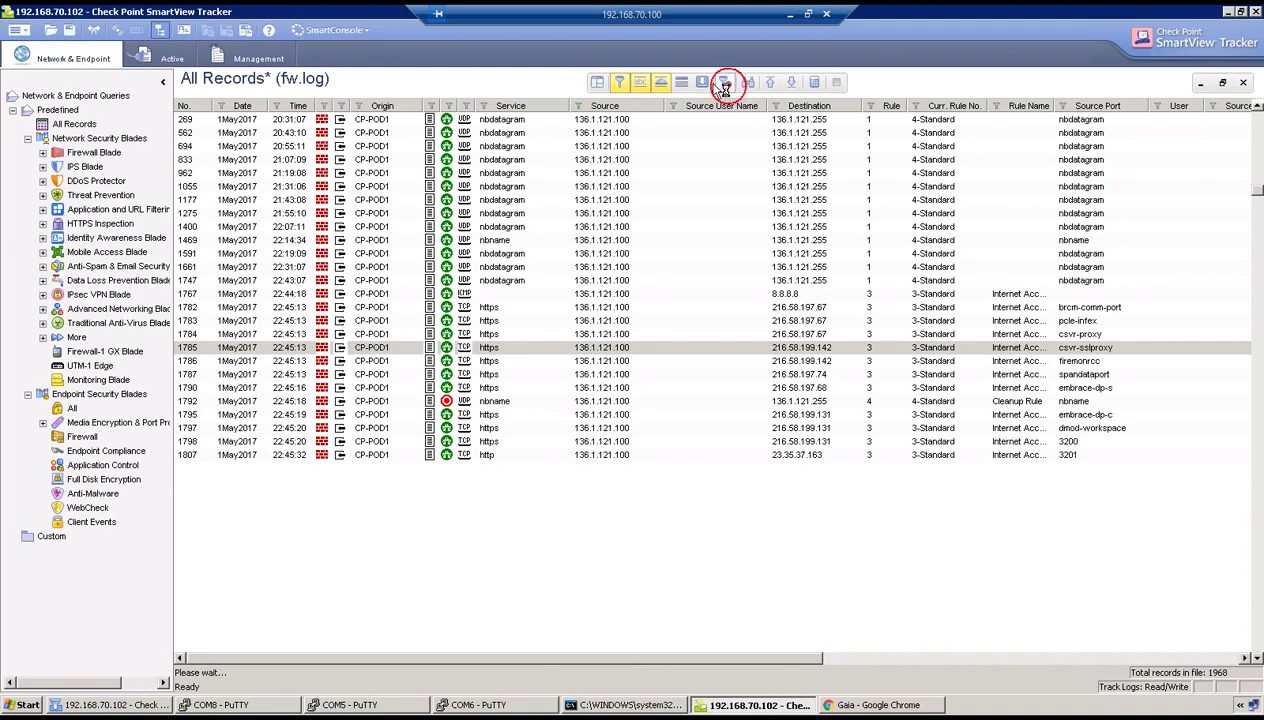
click(606, 106)
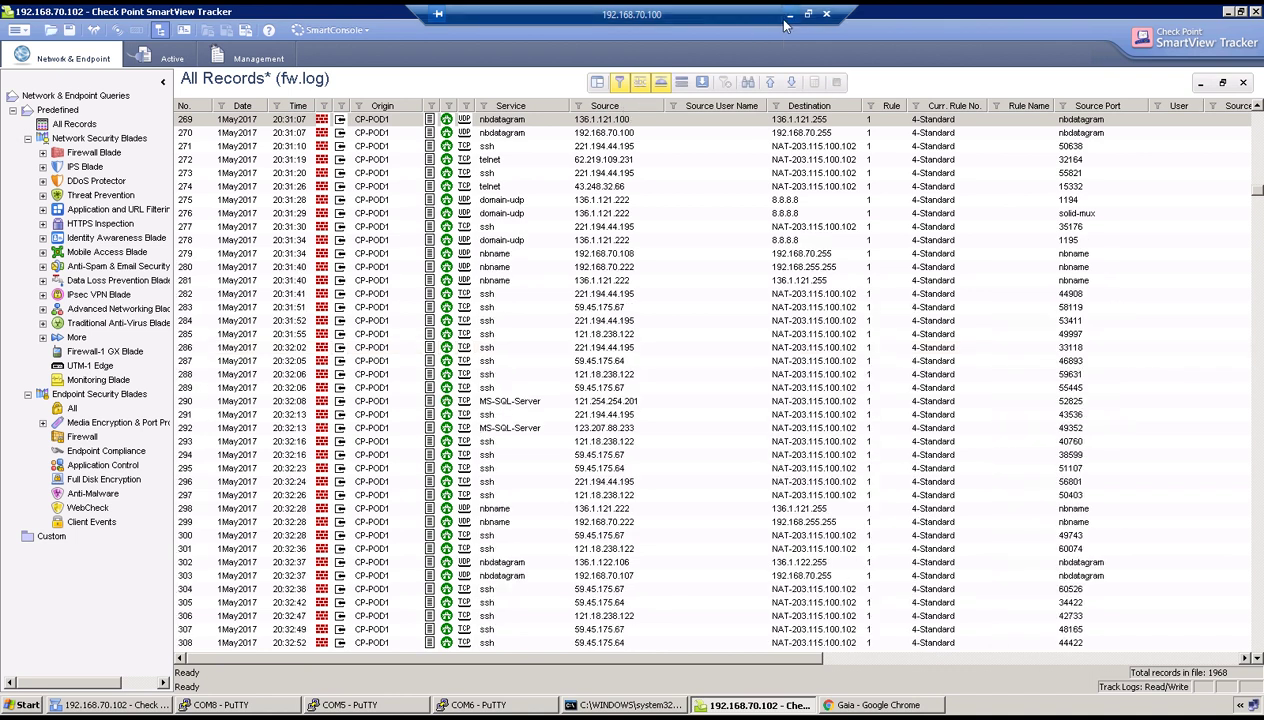
Filter Source to 150.1.1.1 and open record 1946, translated to 203.115.100.105.
right_click(601, 107)
click(641, 116)
click(494, 309)
key(BackSpace)
key(BackSpace)
key(BackSpace)
key(BackSpace)
key(BackSpace)
key(BackSpace)
key(BackSpace)
key(BackSpace)
key(BackSpace)
key(BackSpace)
key(BackSpace)
key(BackSpace)
key(BackSpace)
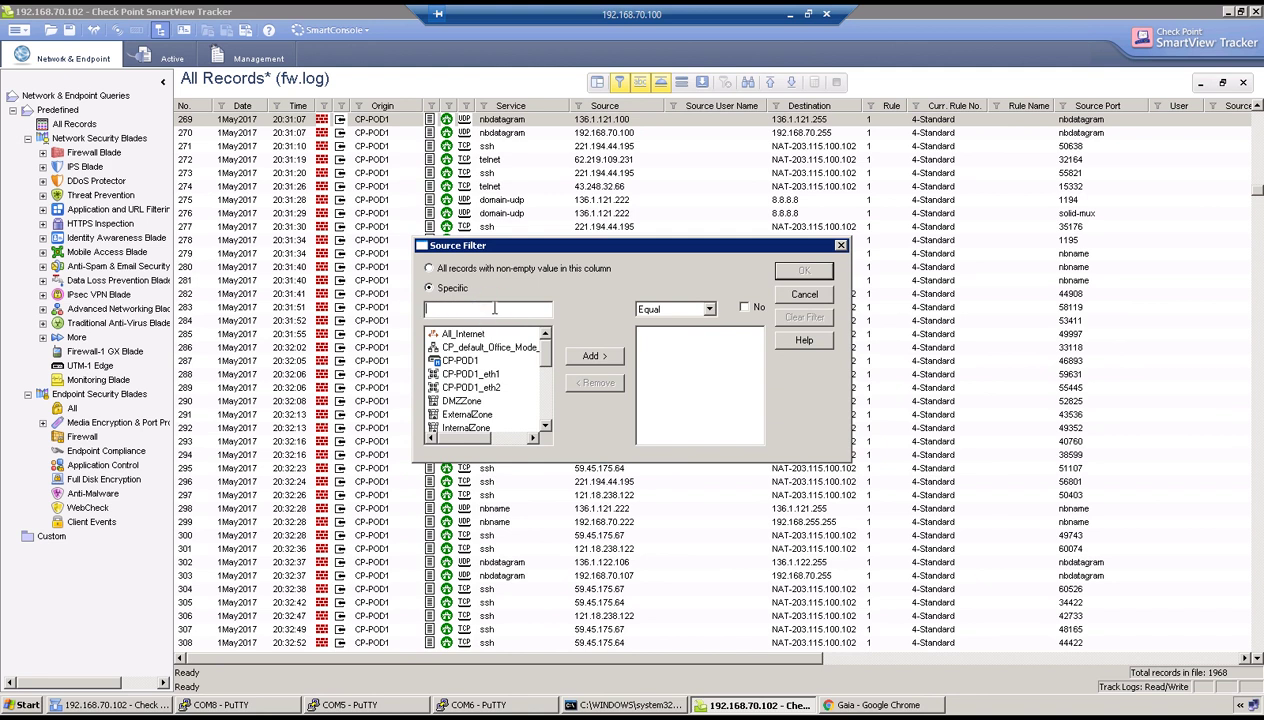
text(150.1.1.1)
click(591, 357)
click(803, 271)
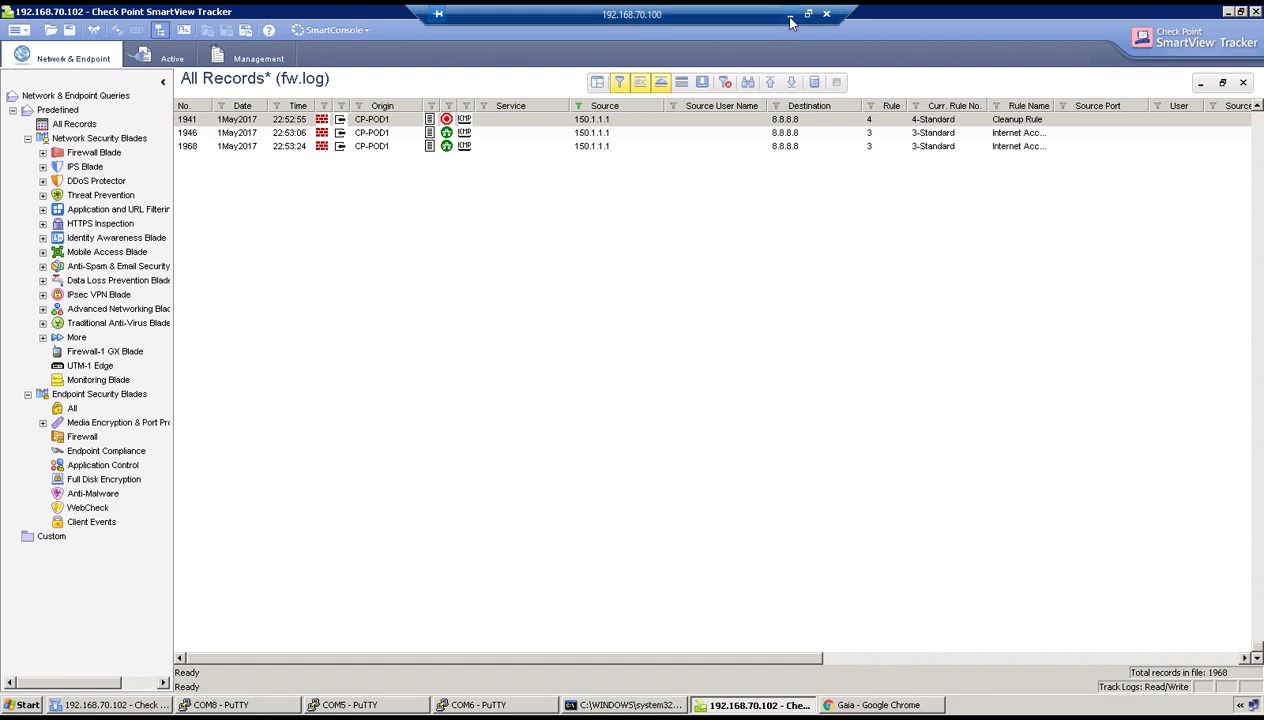
double_click(589, 134)
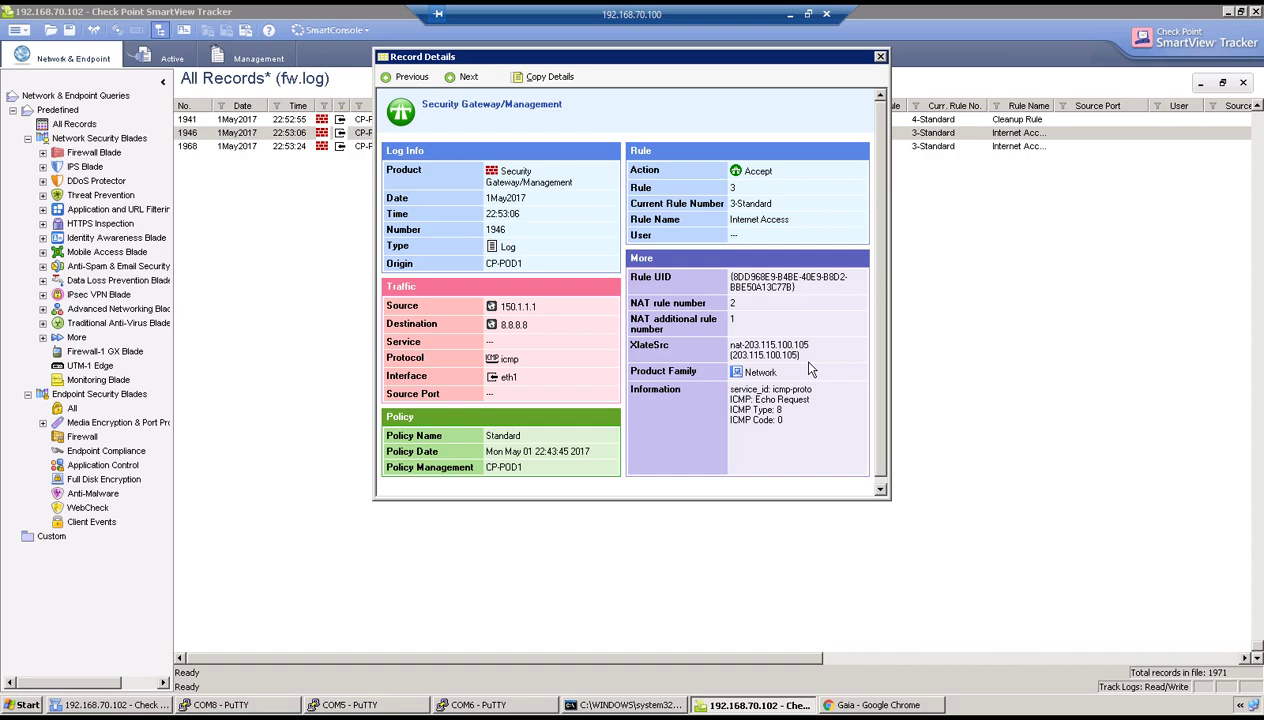
Stop R1's old running ping in PuTTY and review the NAT lab assignment instructions.
click(200, 705)
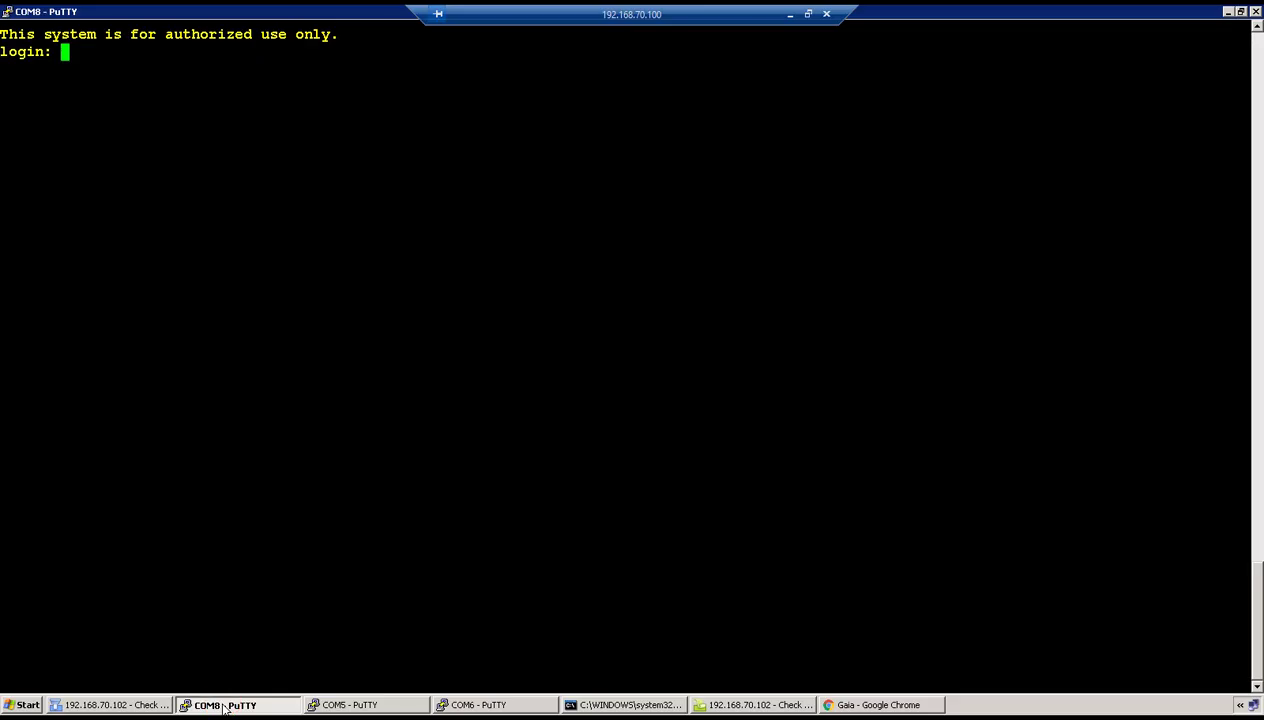
click(333, 707)
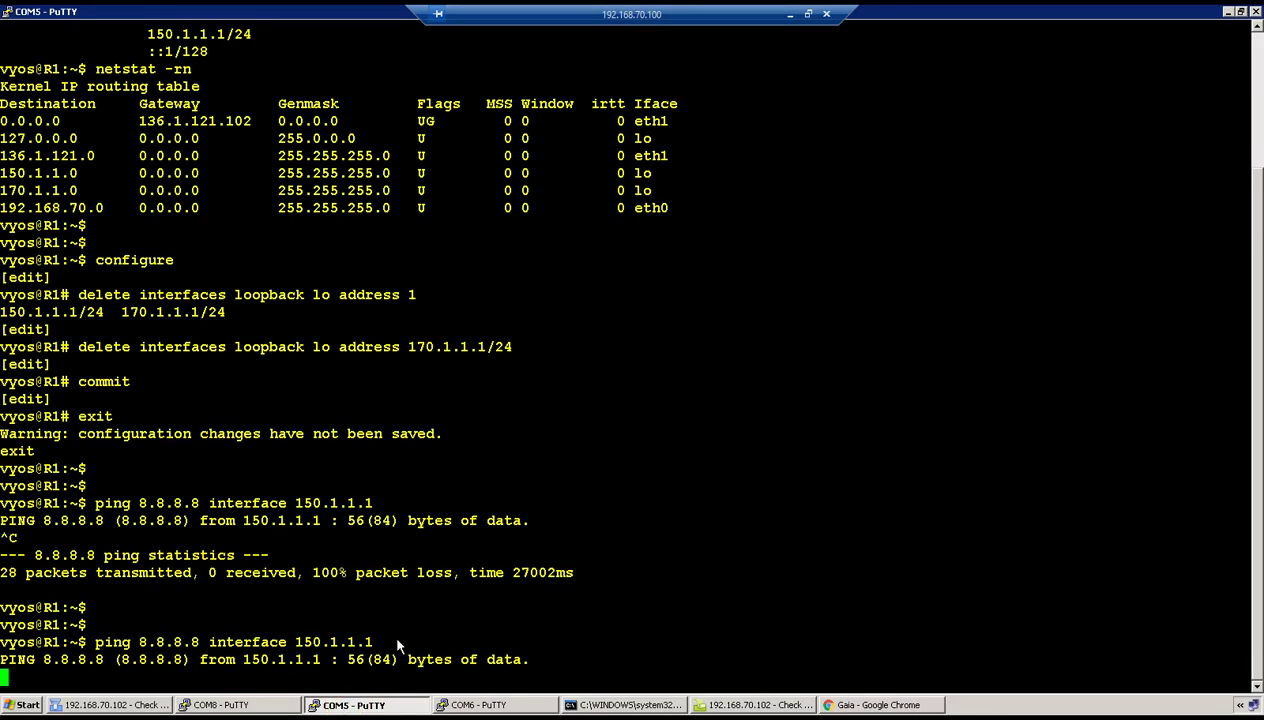
key(ctrl+c)
click(790, 14)
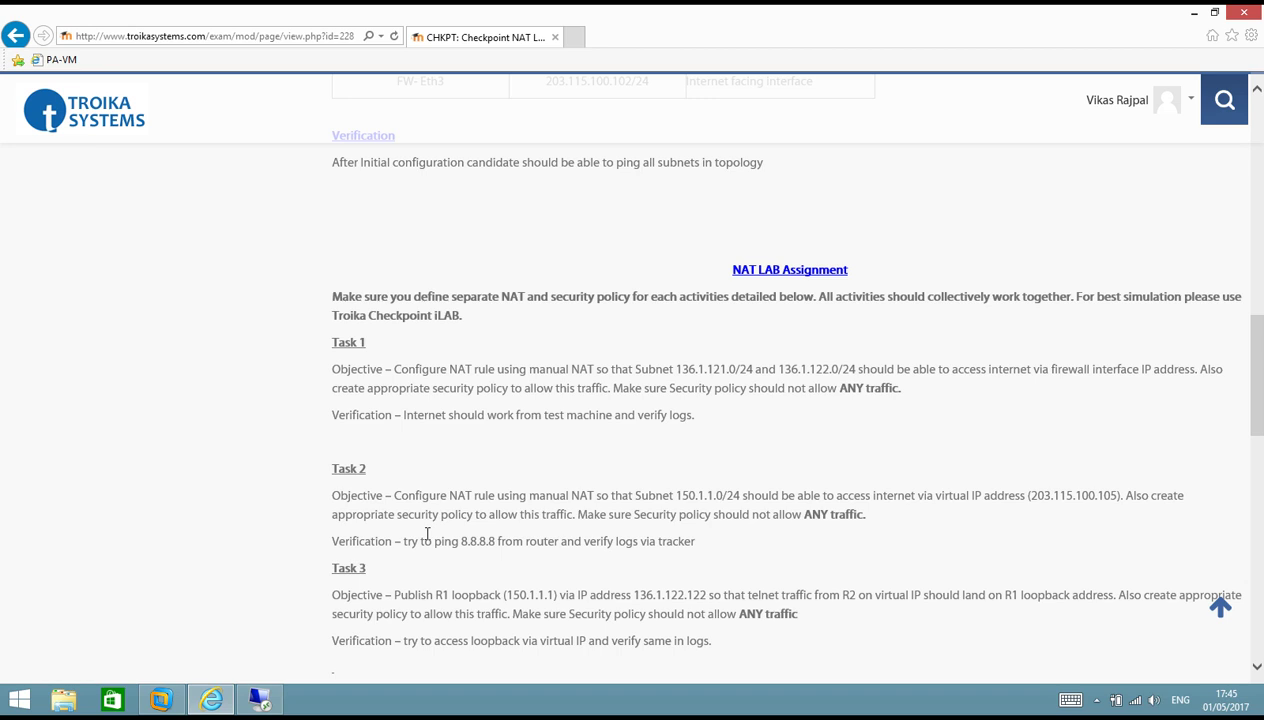
Rerun R1's ping 8.8.8.8 from source interface 150.1.1.1, which now gets replies.
click(259, 700)
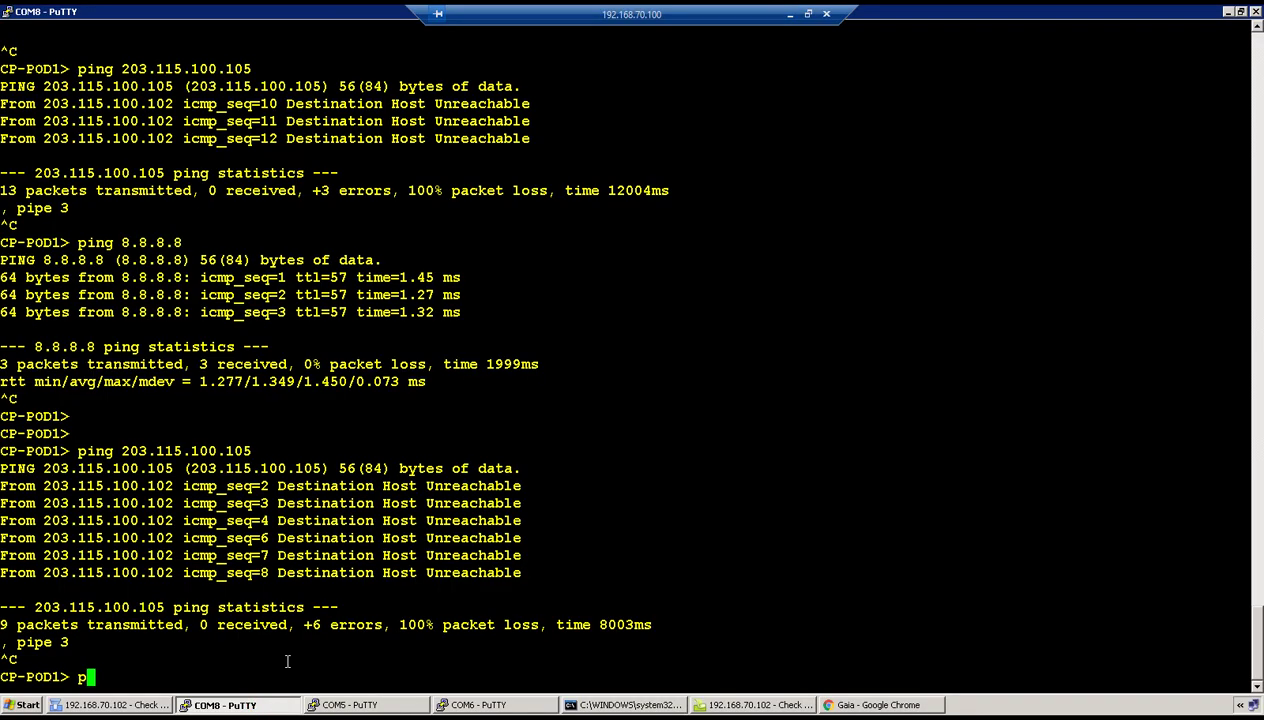
key(BackSpace)
key(Up)
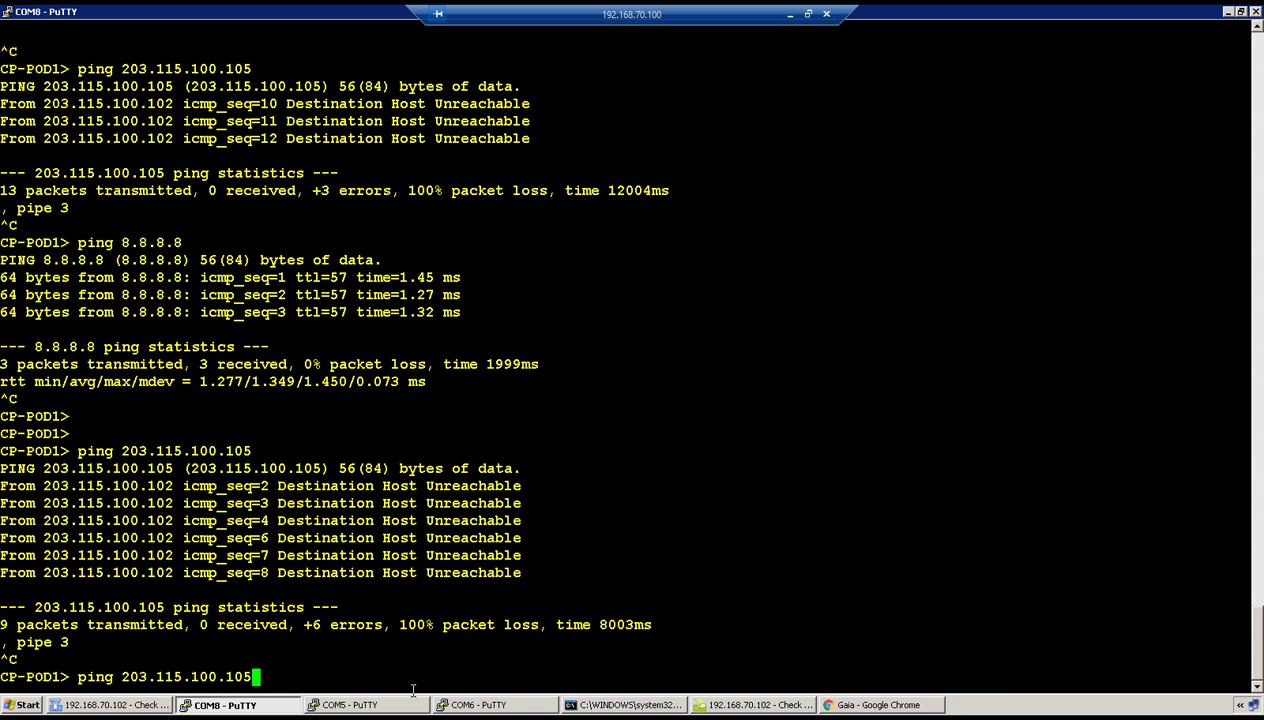
click(380, 703)
key(Up)
key(Return)
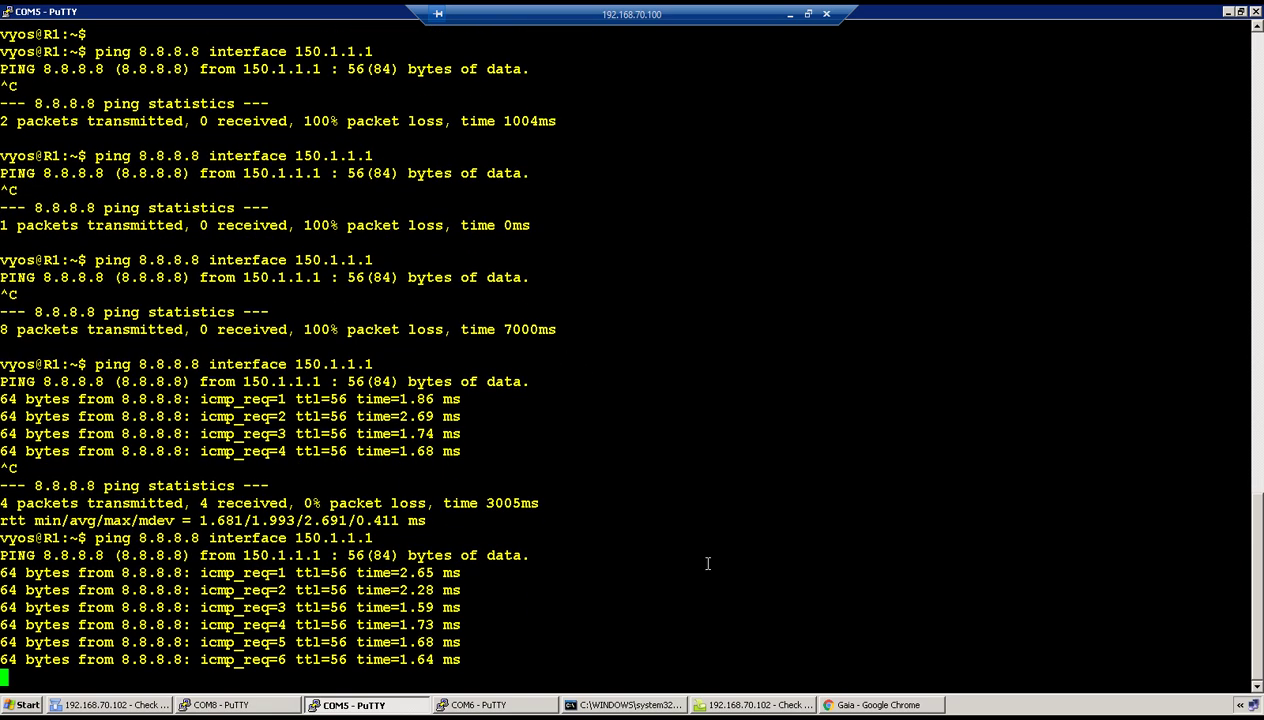
click(730, 704)
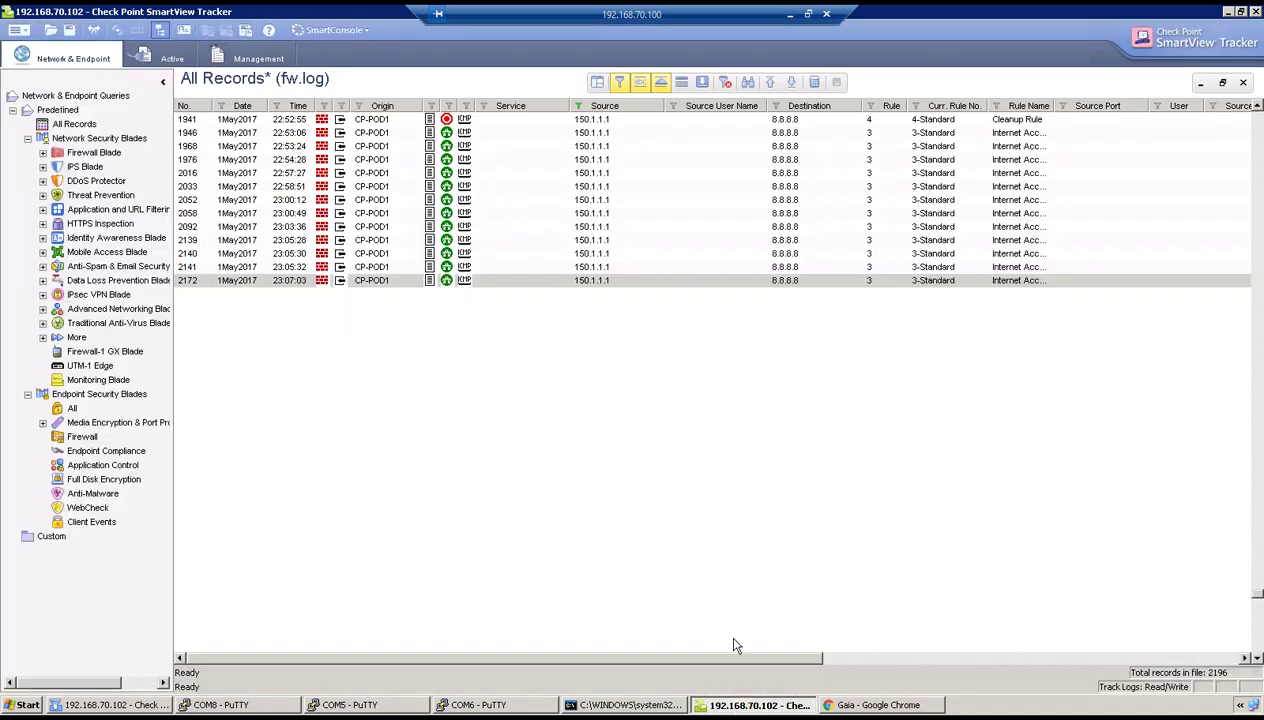
Load the newest logs and inspect record 2196's translated source 203.115.100.105.
click(791, 83)
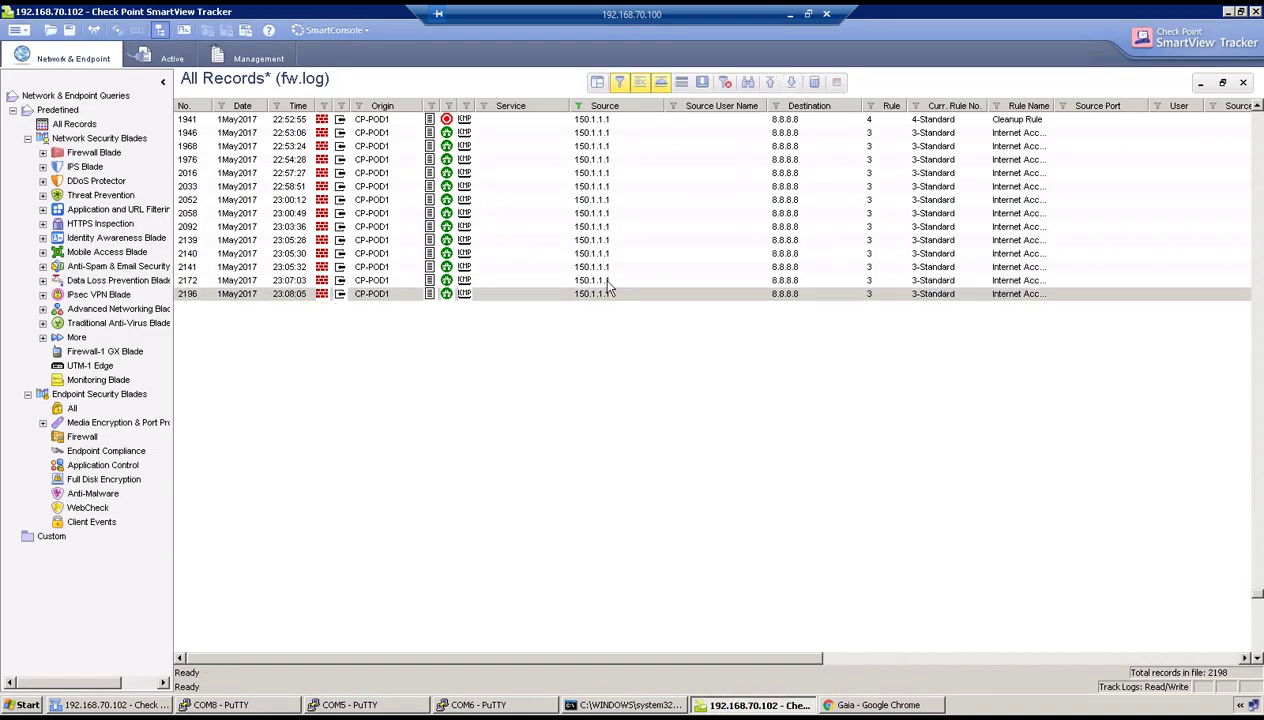
double_click(603, 294)
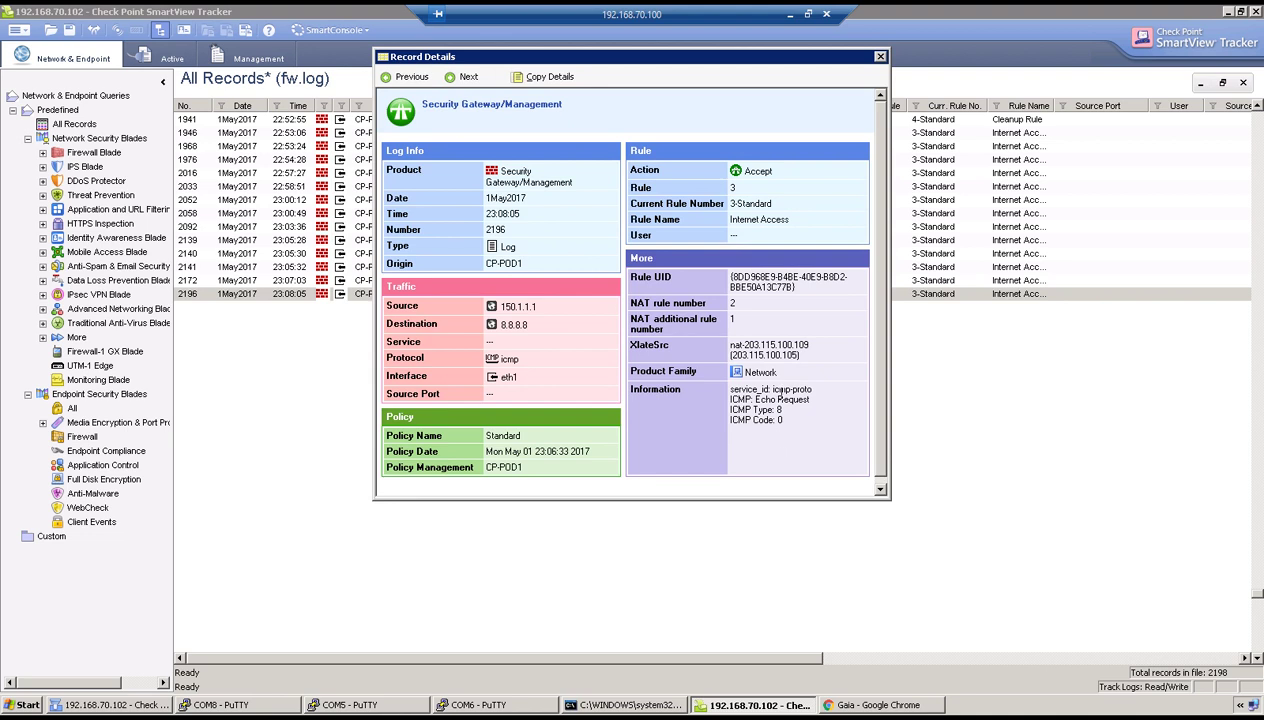
drag(800, 356, 730, 355)
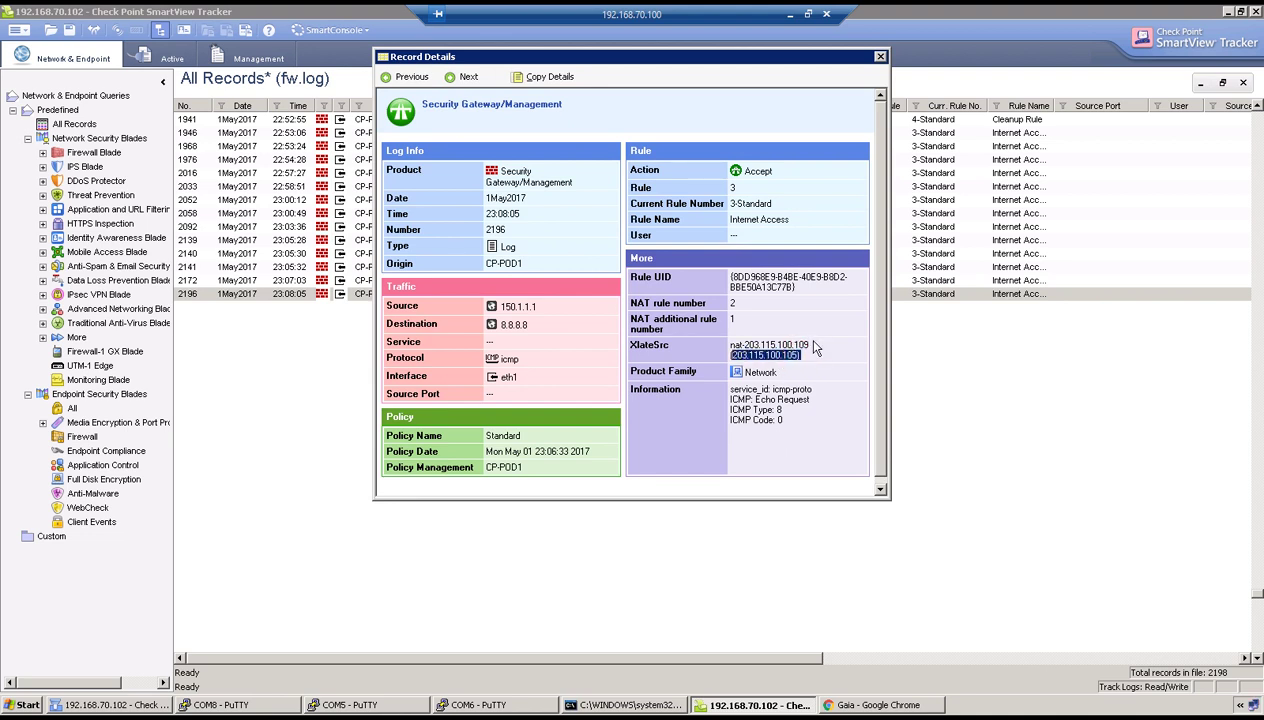
drag(810, 345, 739, 335)
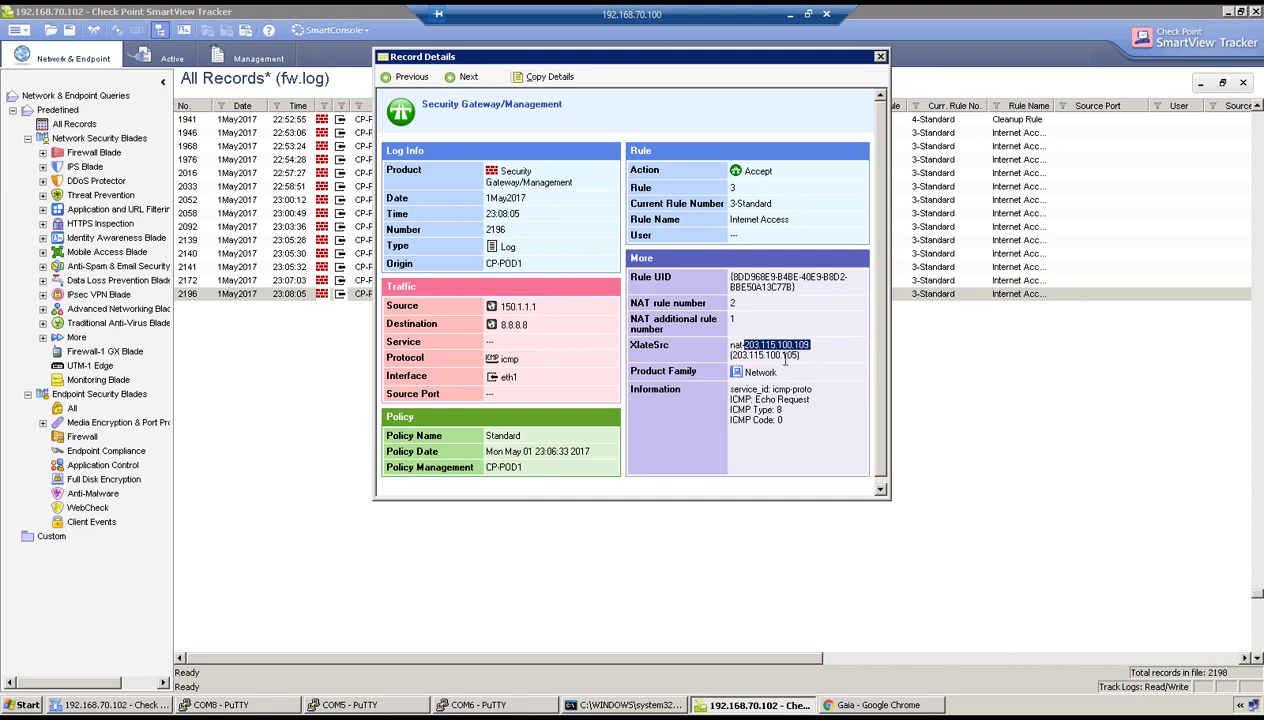
Verify rule 2's translated source host nat-203.115.100.105 has IPv4 address 203.115.100.105.
click(115, 705)
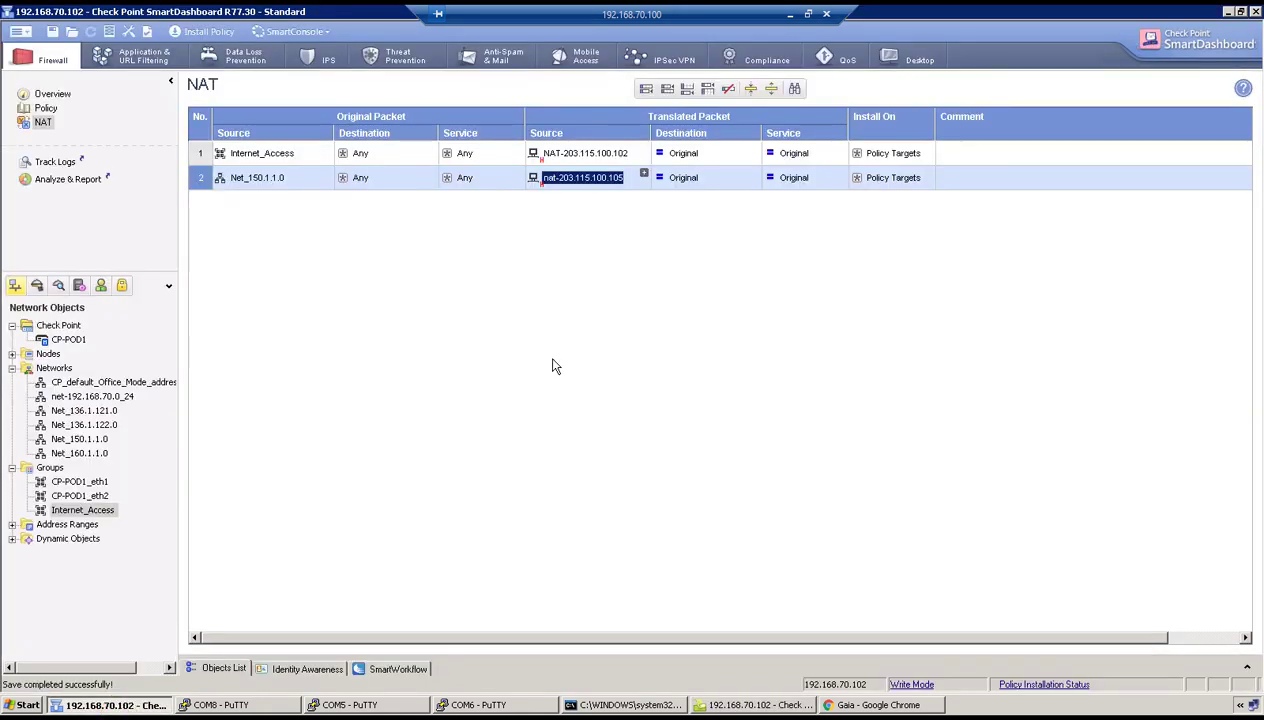
double_click(587, 182)
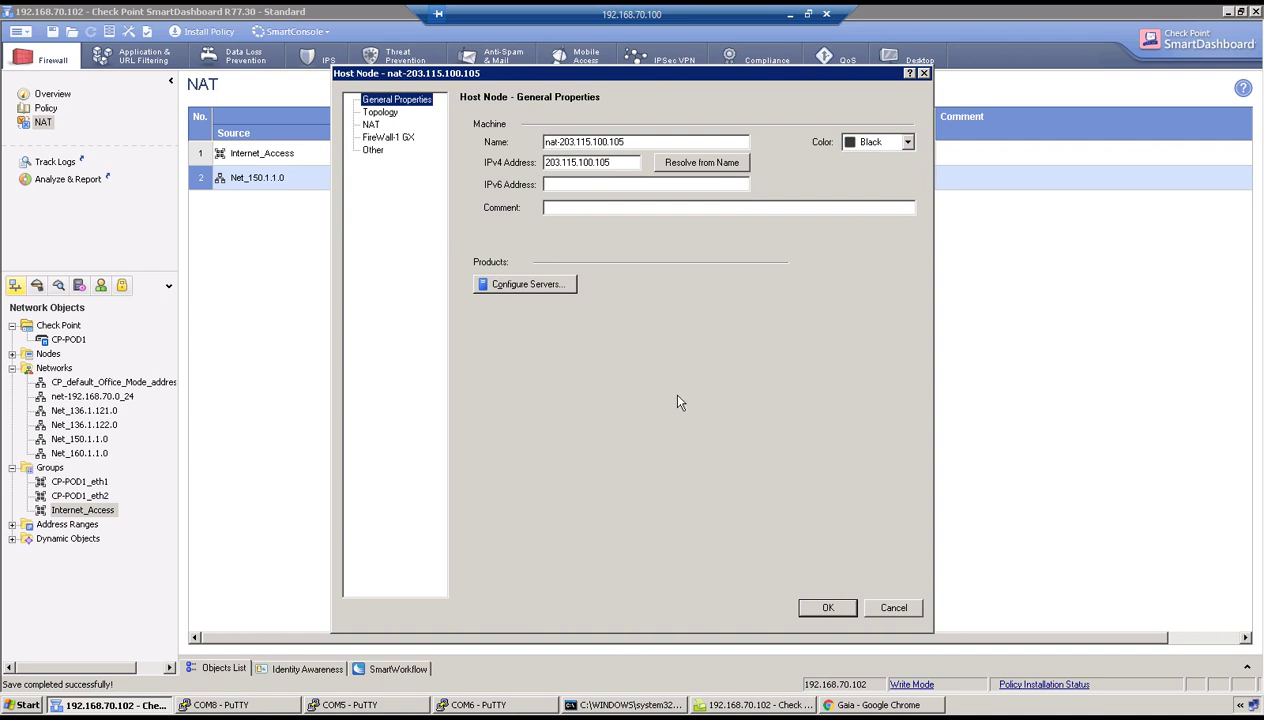
click(833, 610)
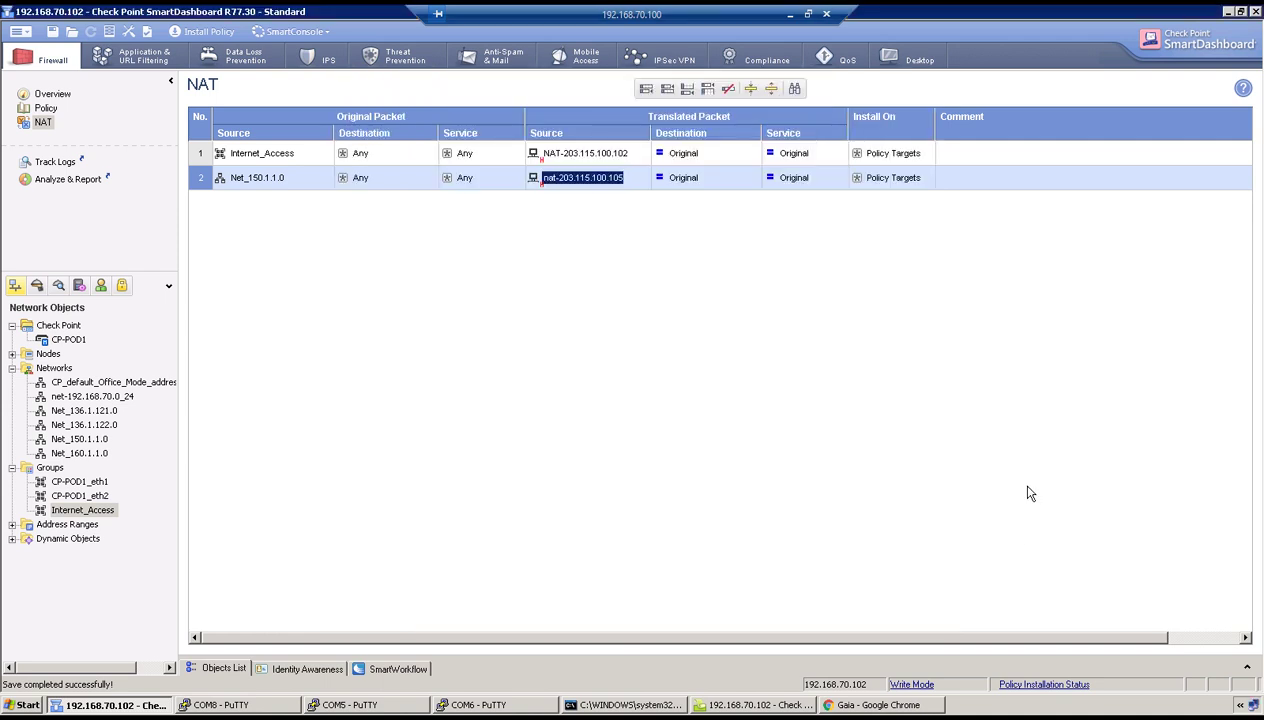